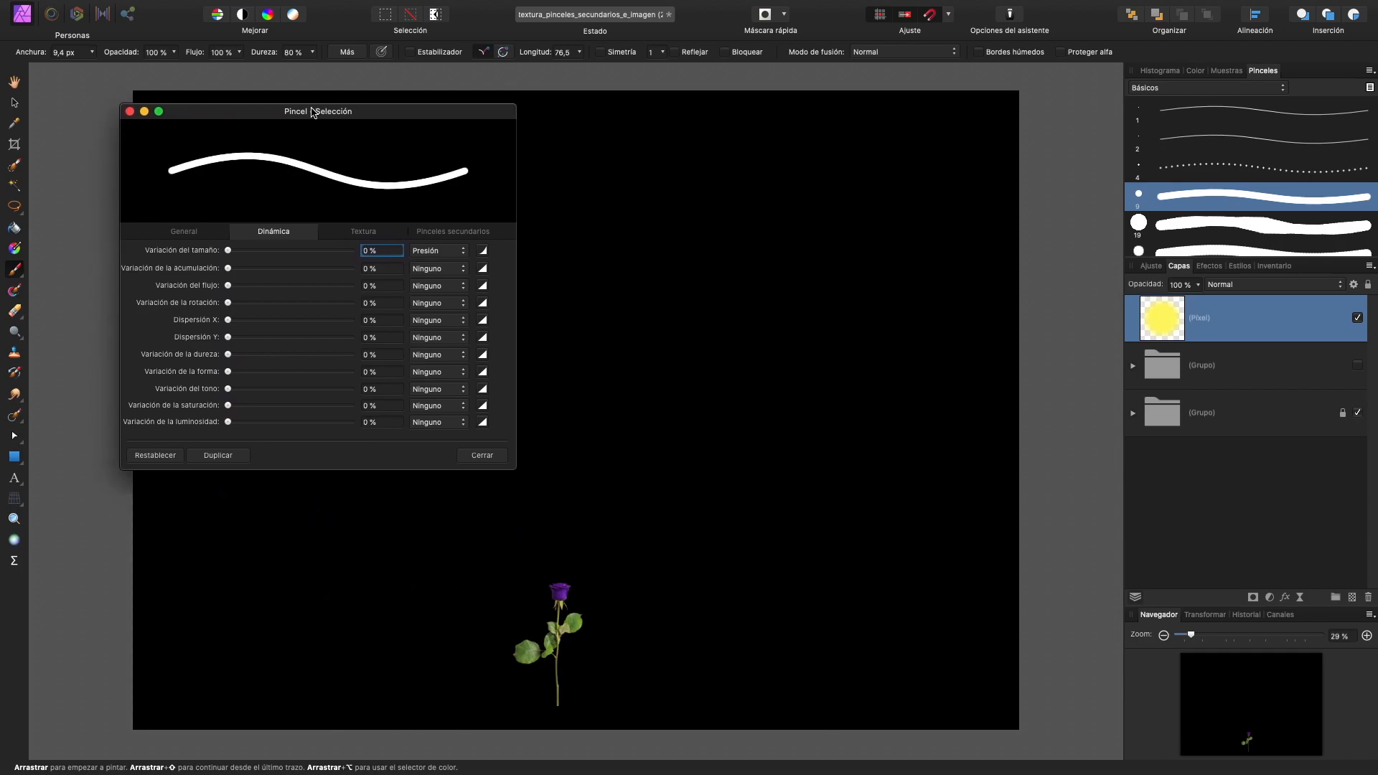
# - Show the brush's texture settings and select the brush "Acrílico con textura 2 2" from the Acrílicos category
pyautogui.click(401, 238)
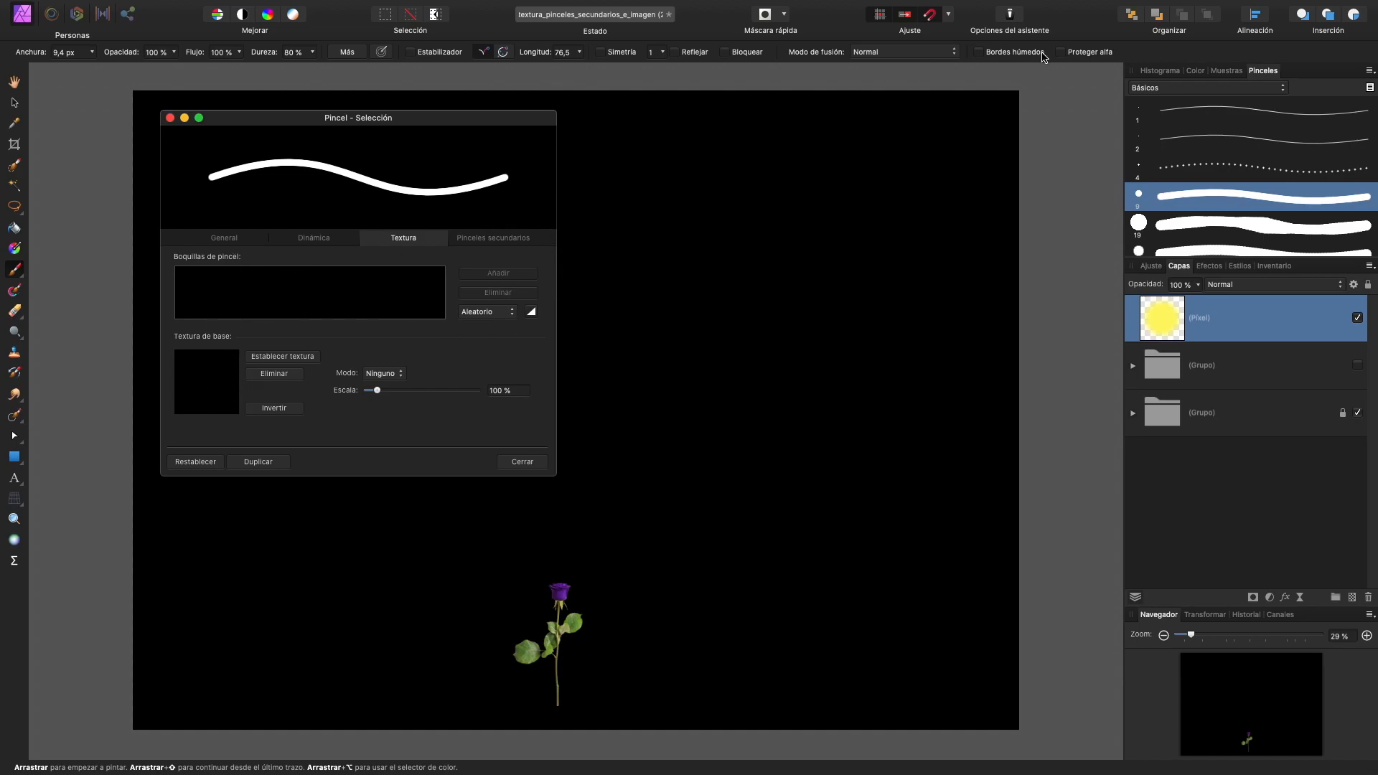
pyautogui.click(1163, 87)
pyautogui.click(1170, 98)
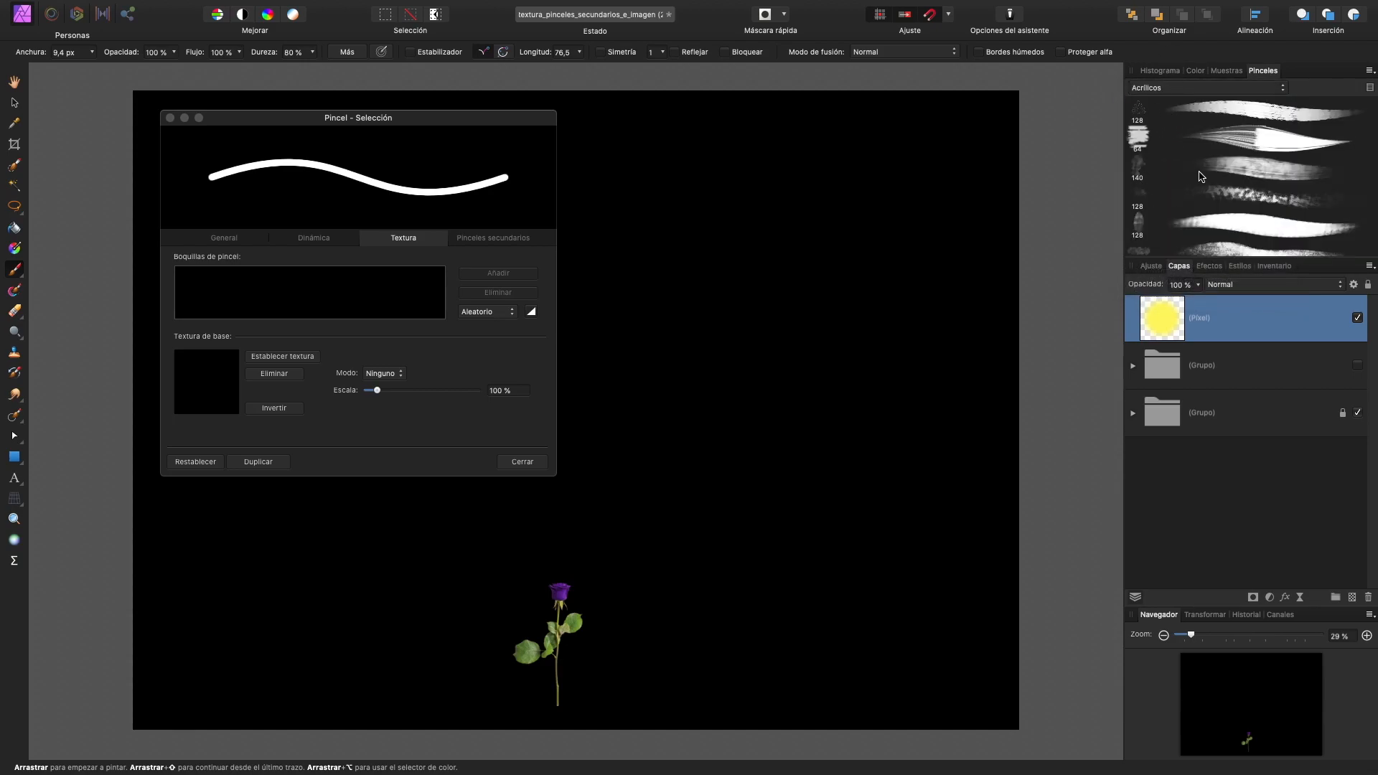
pyautogui.click(1201, 177)
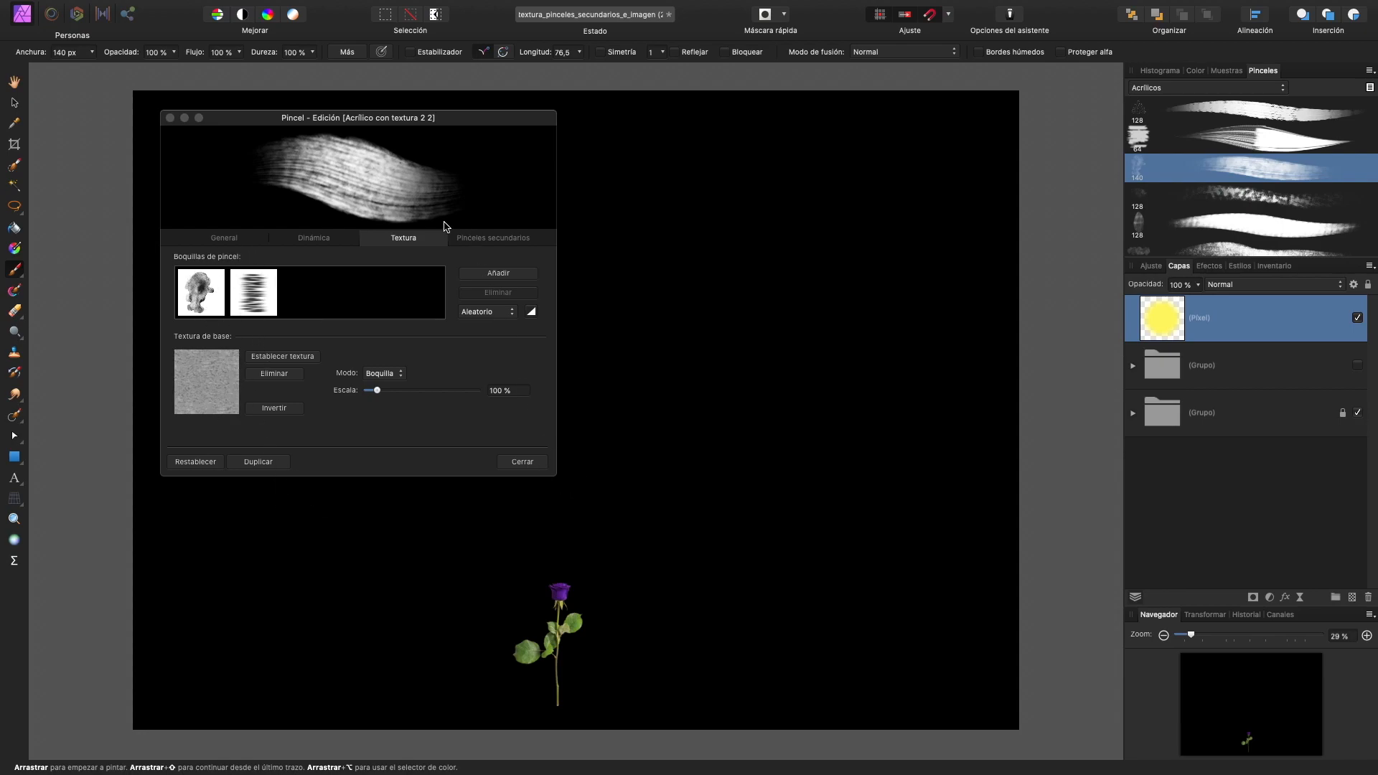
# - Duplicate the "Acrílico con textura 2 2" brush, reselect the original for editing, and move its settings window off the canvas centre
pyautogui.rightClick(1240, 171)
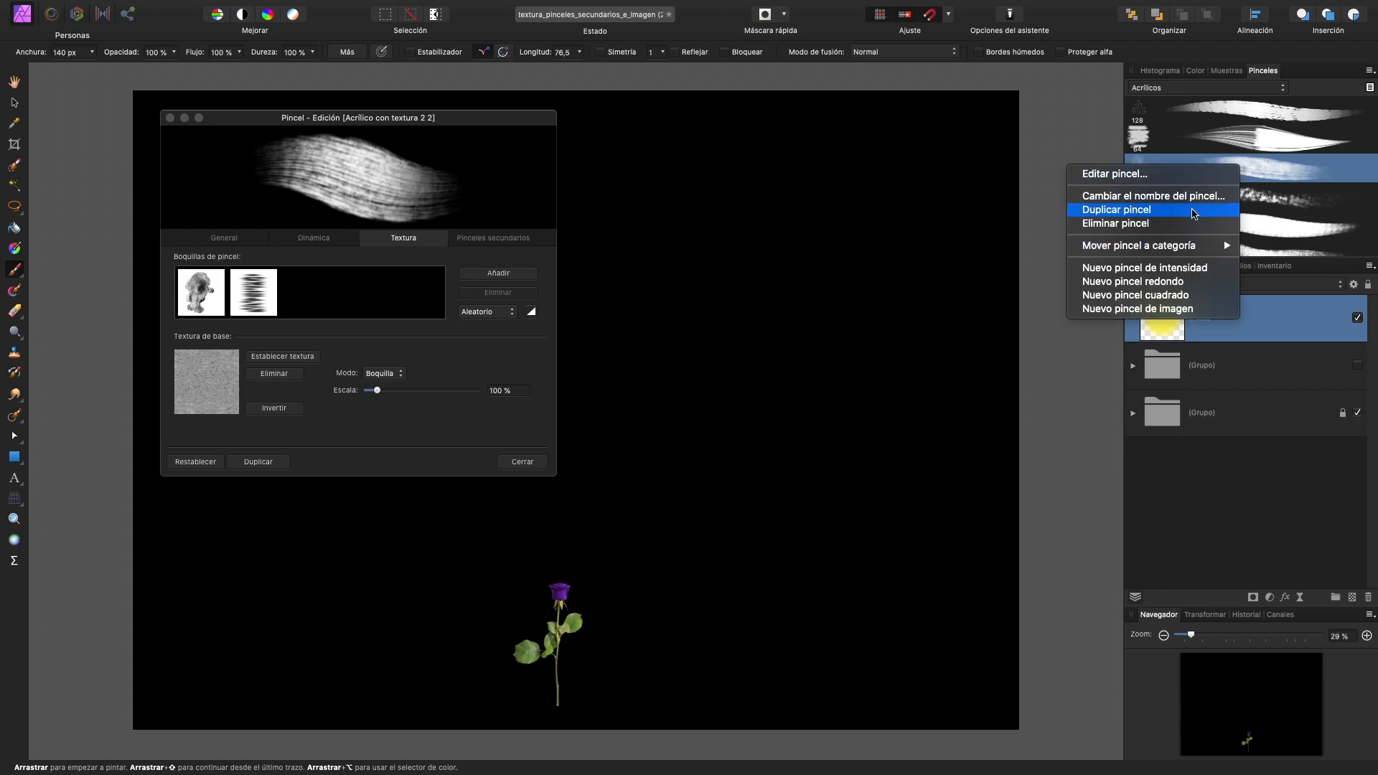
pyautogui.click(1193, 214)
pyautogui.scroll(5, 1236, 205)
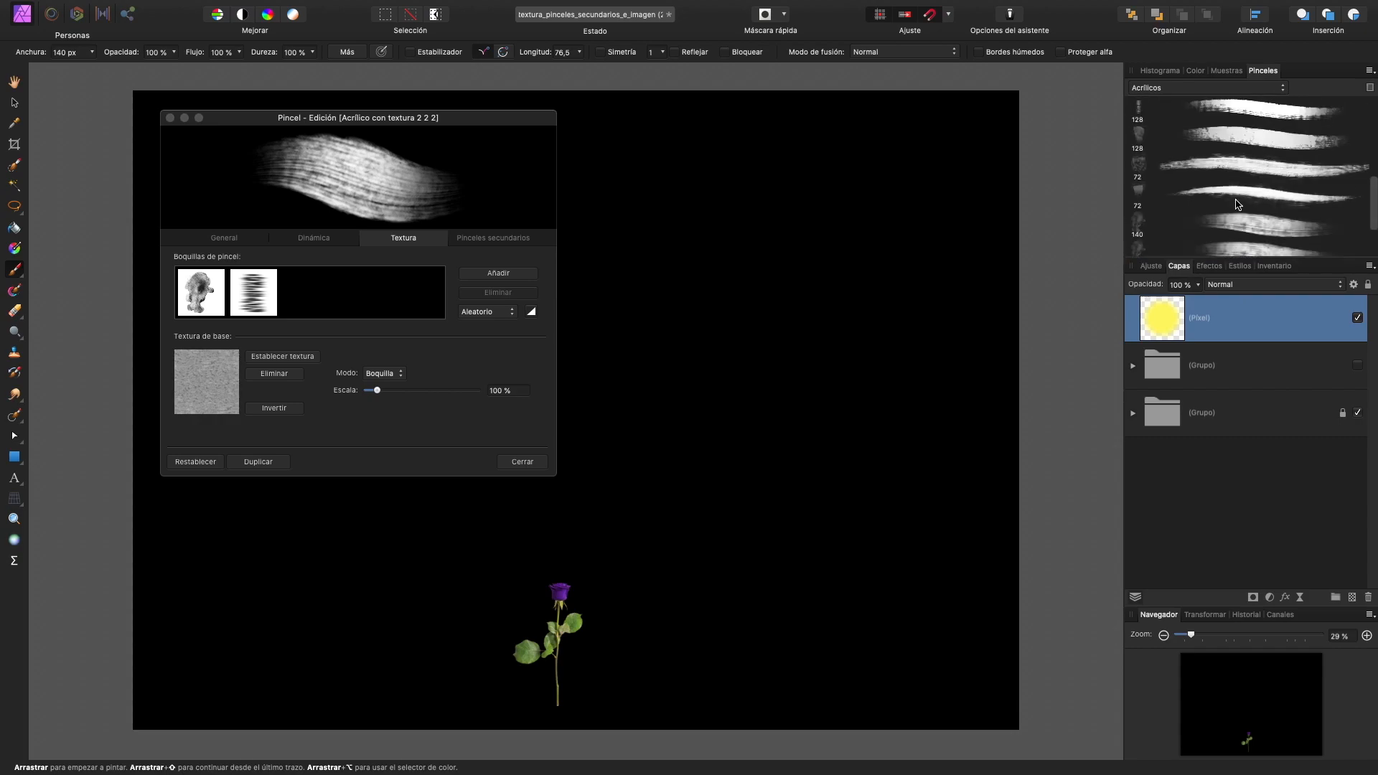
pyautogui.click(1240, 180)
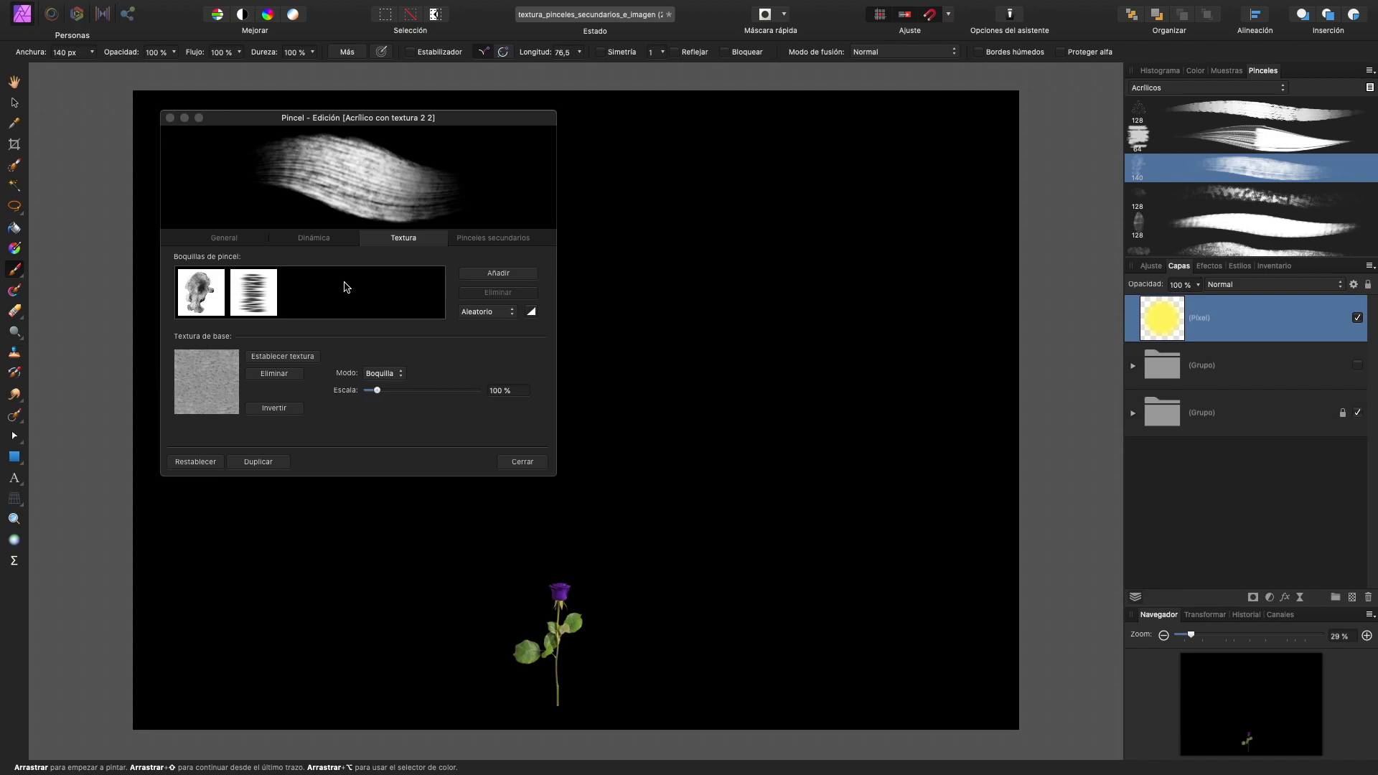
pyautogui.moveTo(451, 119); pyautogui.dragTo(412, 111)
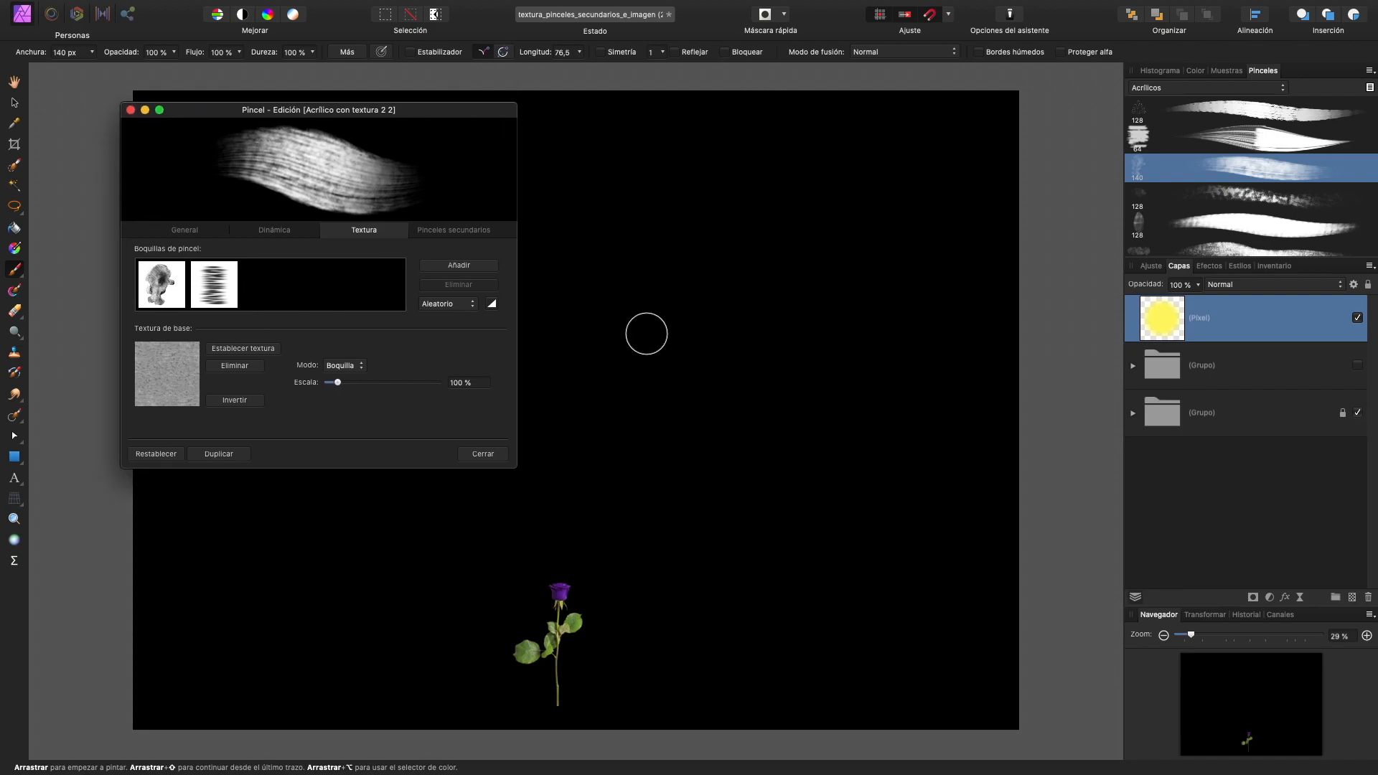
pyautogui.scroll(-1, 646, 332)
pyautogui.moveTo(649, 328); pyautogui.dragTo(681, 308)
pyautogui.press('super+z')
# - Set the brush colour to a medium green, RGB 81, 201, 102
pyautogui.click(1195, 70)
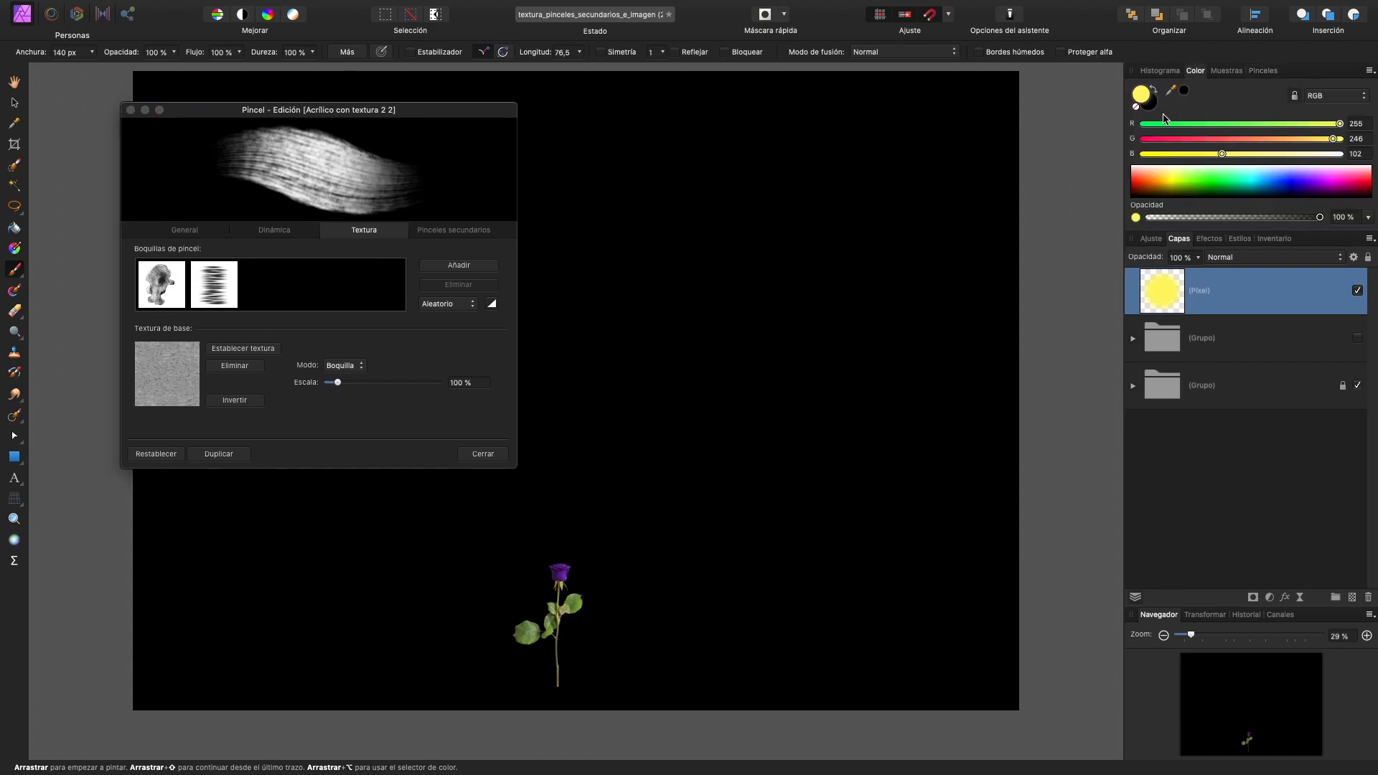
pyautogui.moveTo(1308, 124); pyautogui.dragTo(1226, 125)
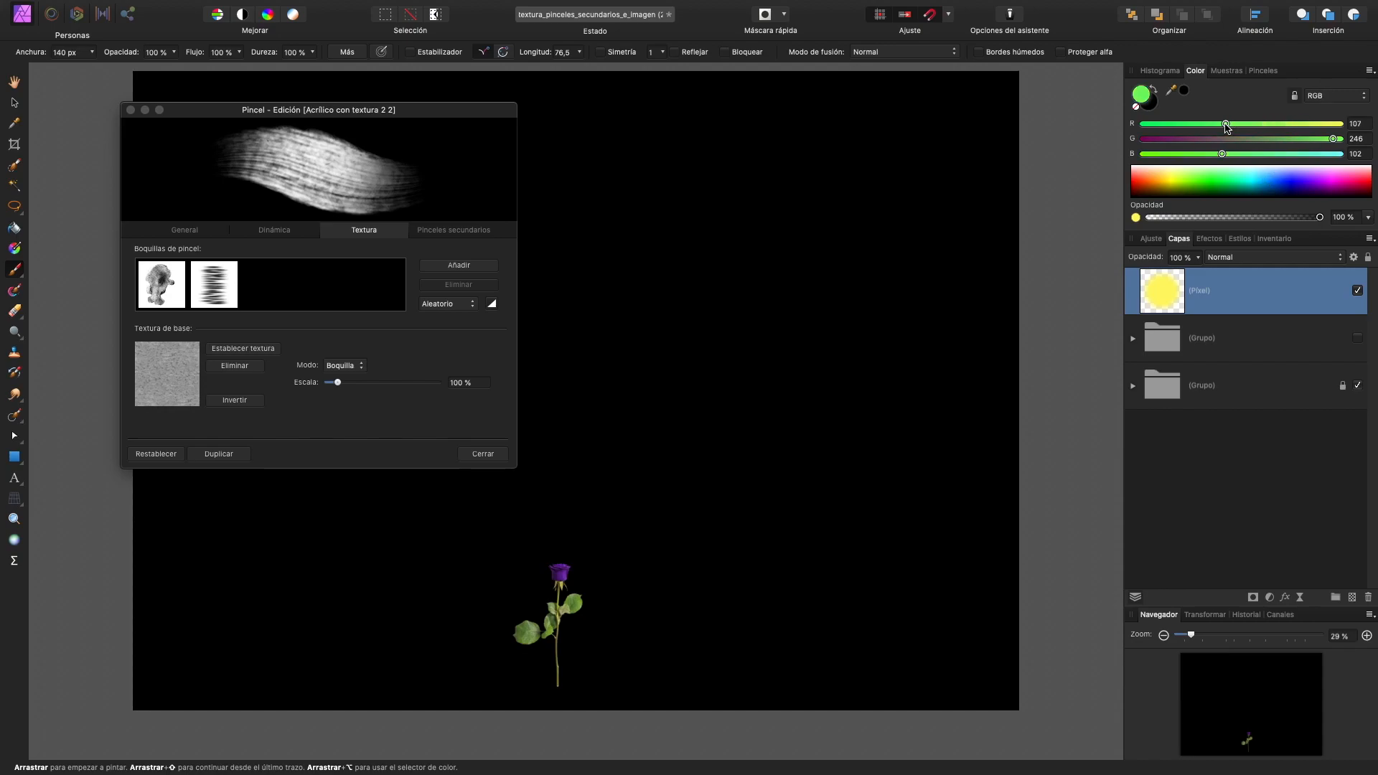
pyautogui.moveTo(1332, 139); pyautogui.dragTo(1298, 139)
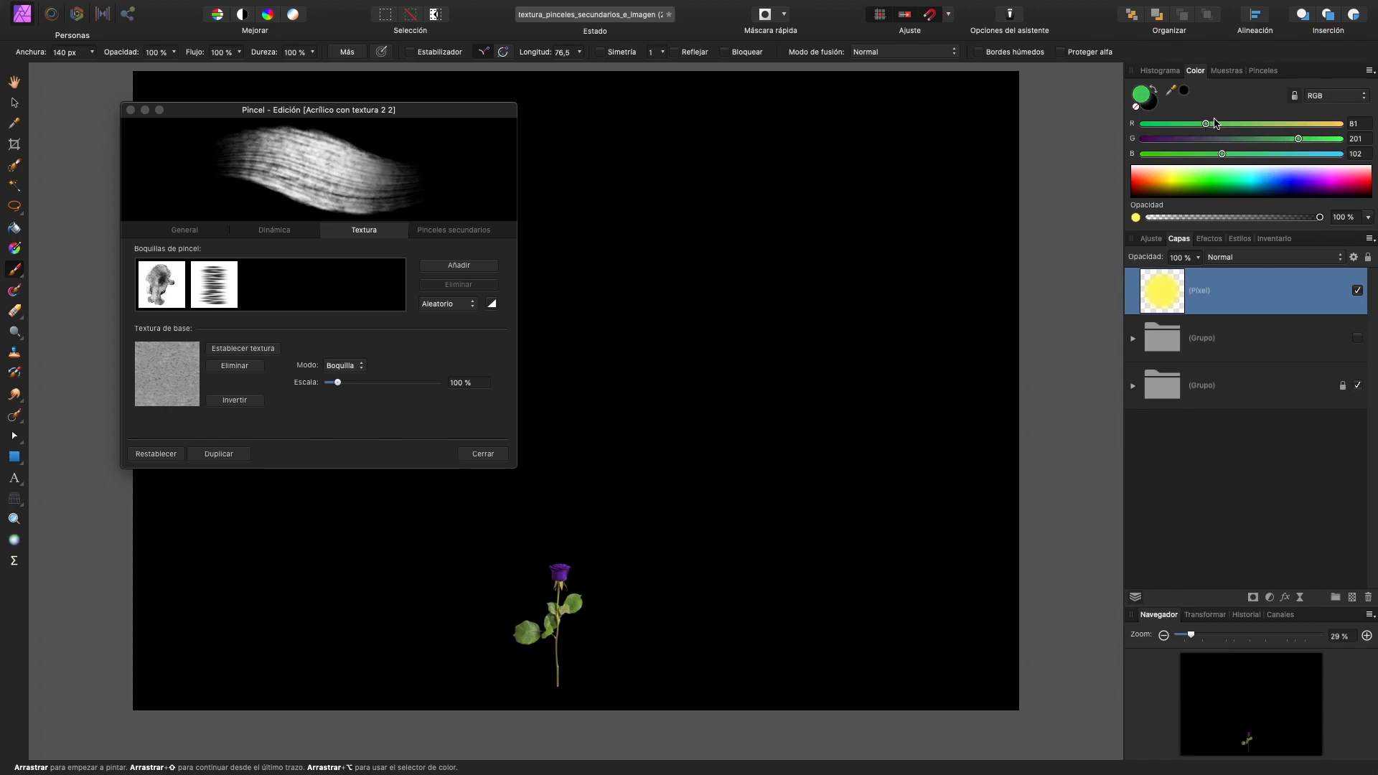
# - Paint a strip of green grass along the canvas's entire bottom edge with the acrylic brush
pyautogui.moveTo(138, 676)
pyautogui.mouseDown()
pyautogui.moveTo(144, 711)
pyautogui.moveTo(162, 680)
pyautogui.moveTo(185, 705)
pyautogui.moveTo(181, 685)
pyautogui.moveTo(215, 671)
pyautogui.mouseUp()
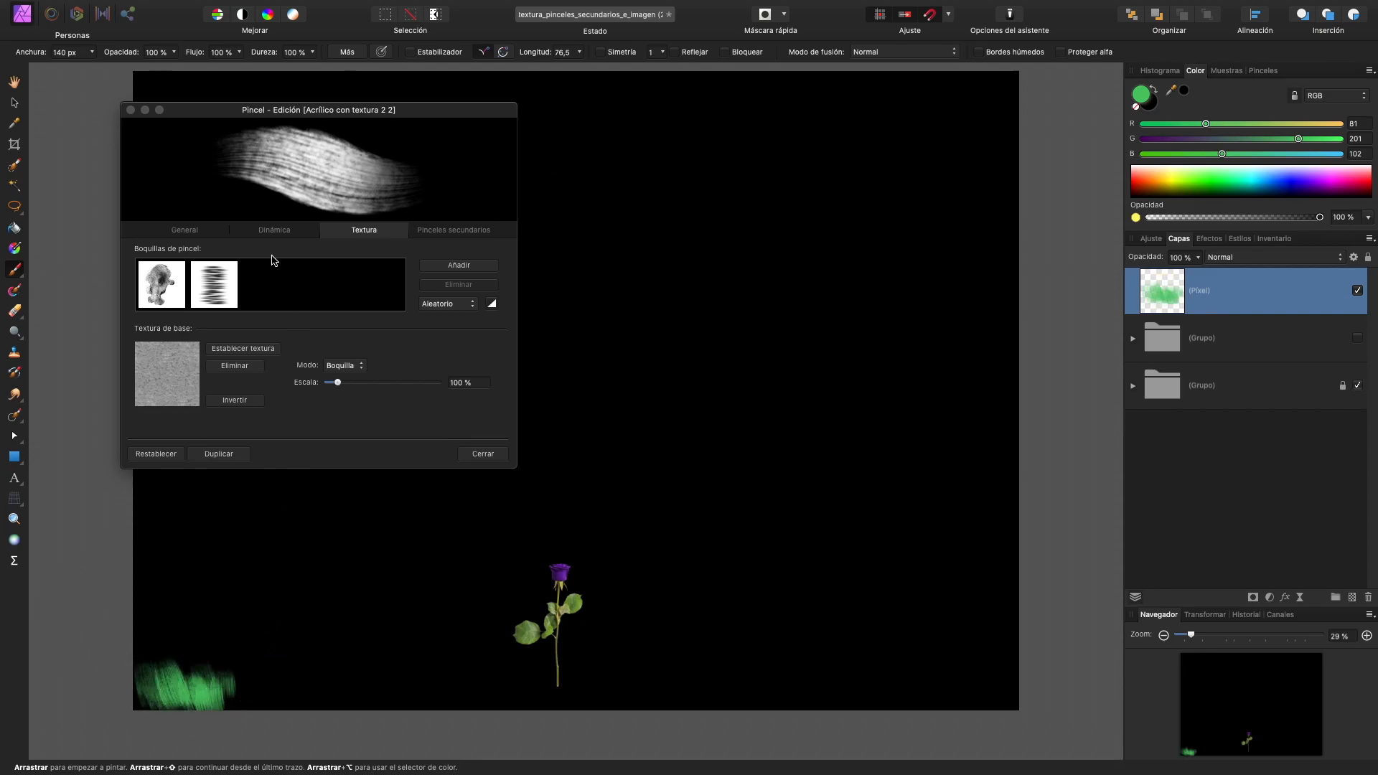
pyautogui.click(273, 230)
pyautogui.click(184, 229)
pyautogui.click(363, 230)
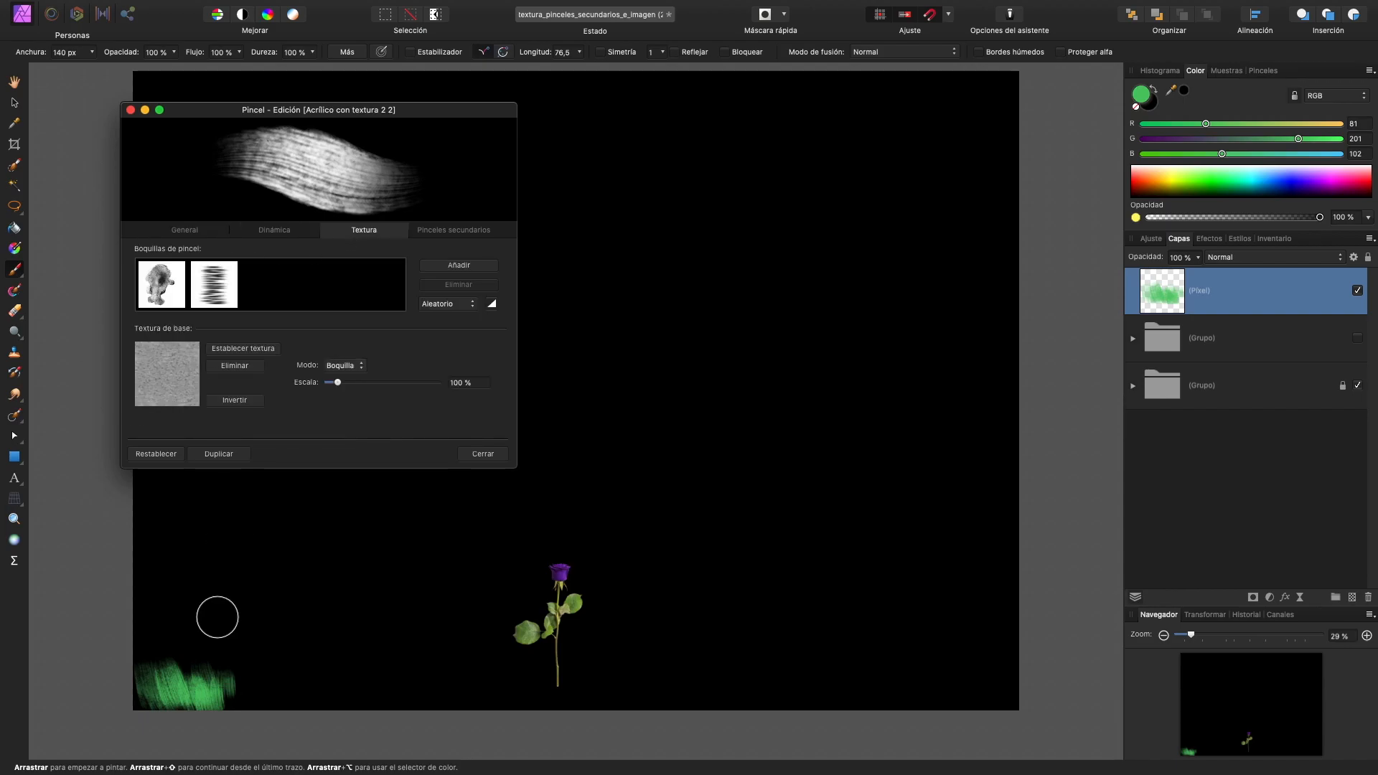
pyautogui.moveTo(191, 682)
pyautogui.mouseDown()
pyautogui.moveTo(240, 710)
pyautogui.moveTo(304, 681)
pyautogui.moveTo(341, 688)
pyautogui.moveTo(303, 679)
pyautogui.moveTo(365, 718)
pyautogui.moveTo(426, 669)
pyautogui.moveTo(359, 597)
pyautogui.moveTo(378, 676)
pyautogui.moveTo(422, 680)
pyautogui.moveTo(465, 710)
pyautogui.moveTo(503, 716)
pyautogui.moveTo(542, 675)
pyautogui.moveTo(574, 708)
pyautogui.moveTo(607, 703)
pyautogui.moveTo(571, 684)
pyautogui.moveTo(645, 663)
pyautogui.moveTo(714, 730)
pyautogui.moveTo(796, 660)
pyautogui.moveTo(802, 692)
pyautogui.moveTo(834, 722)
pyautogui.moveTo(864, 689)
pyautogui.moveTo(887, 702)
pyautogui.moveTo(938, 664)
pyautogui.moveTo(1018, 669)
pyautogui.moveTo(1030, 717)
pyautogui.mouseUp()
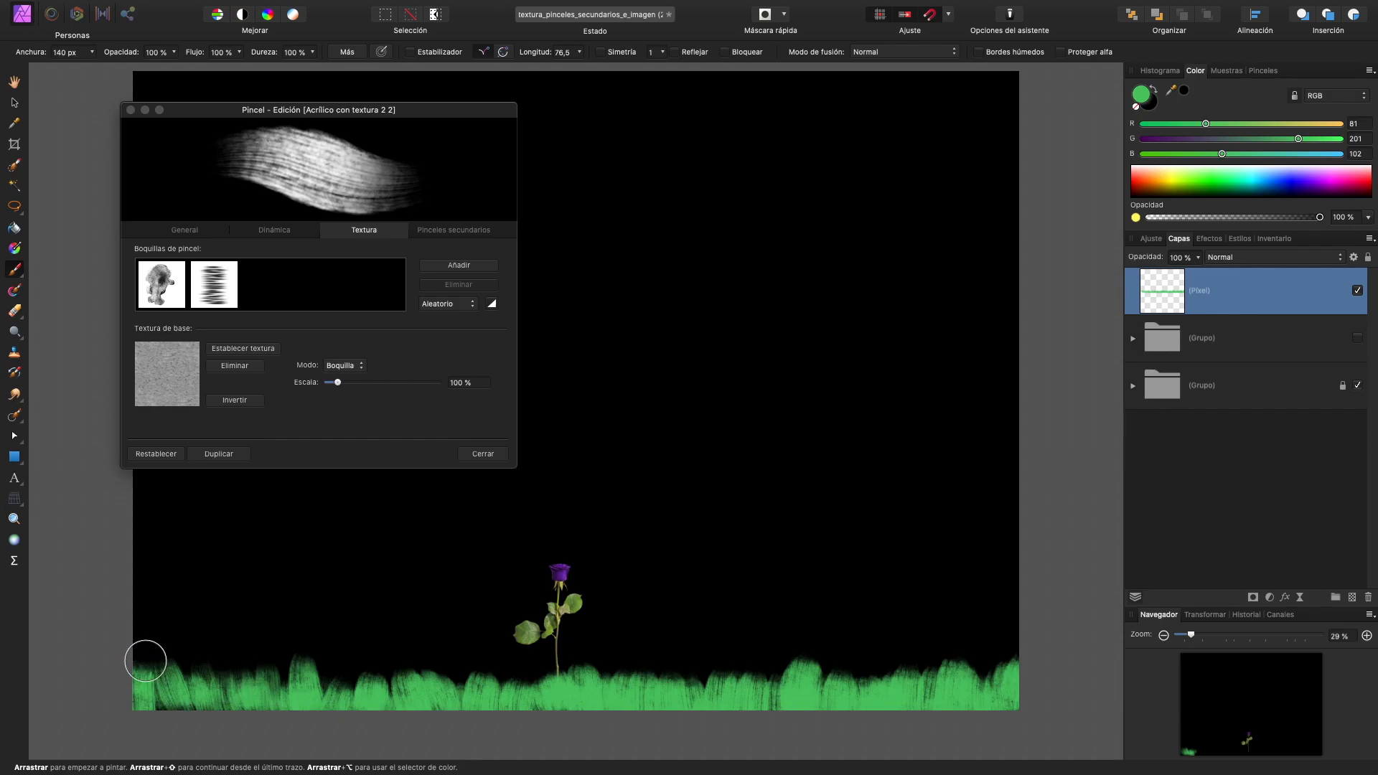
# - Preview boquilla.png from the articles folder and add it to the brush as a third nozzle
pyautogui.click(202, 288)
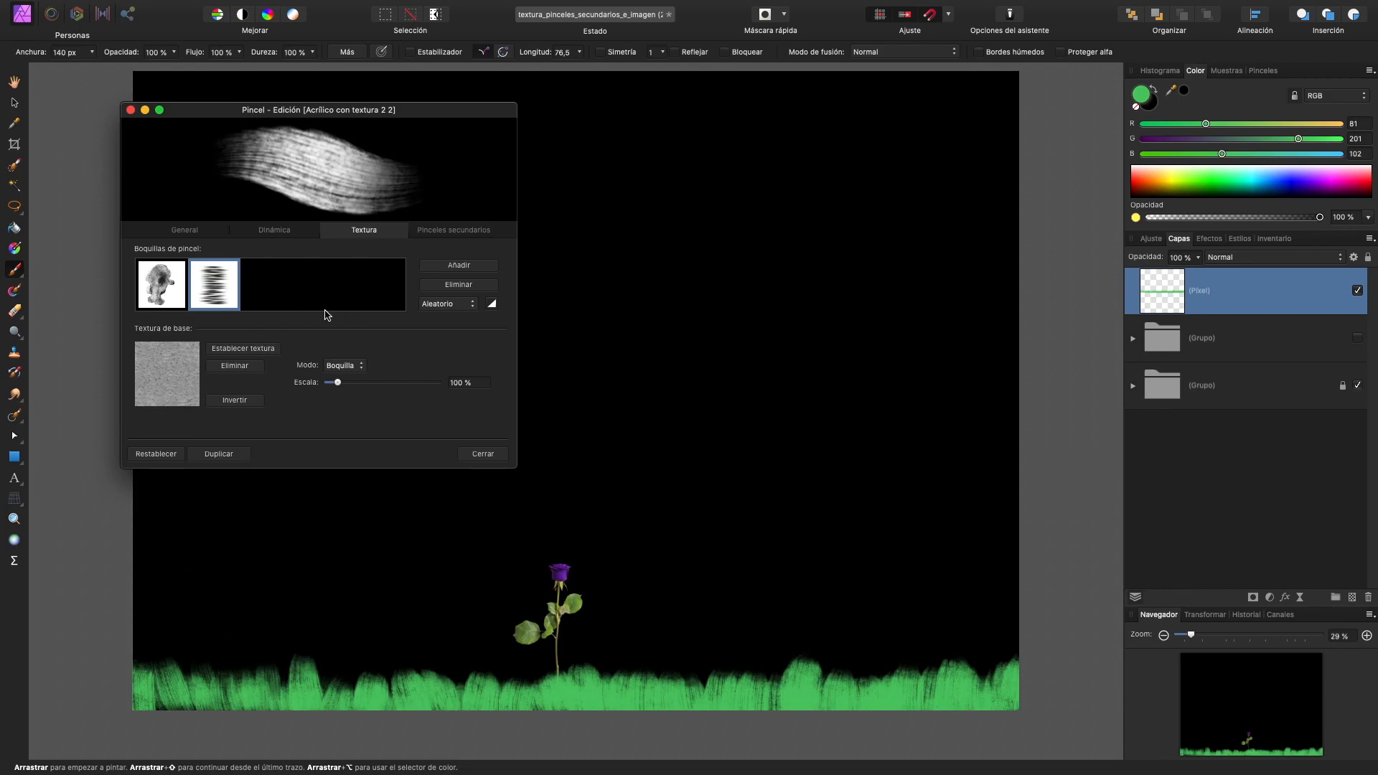
pyautogui.click(444, 265)
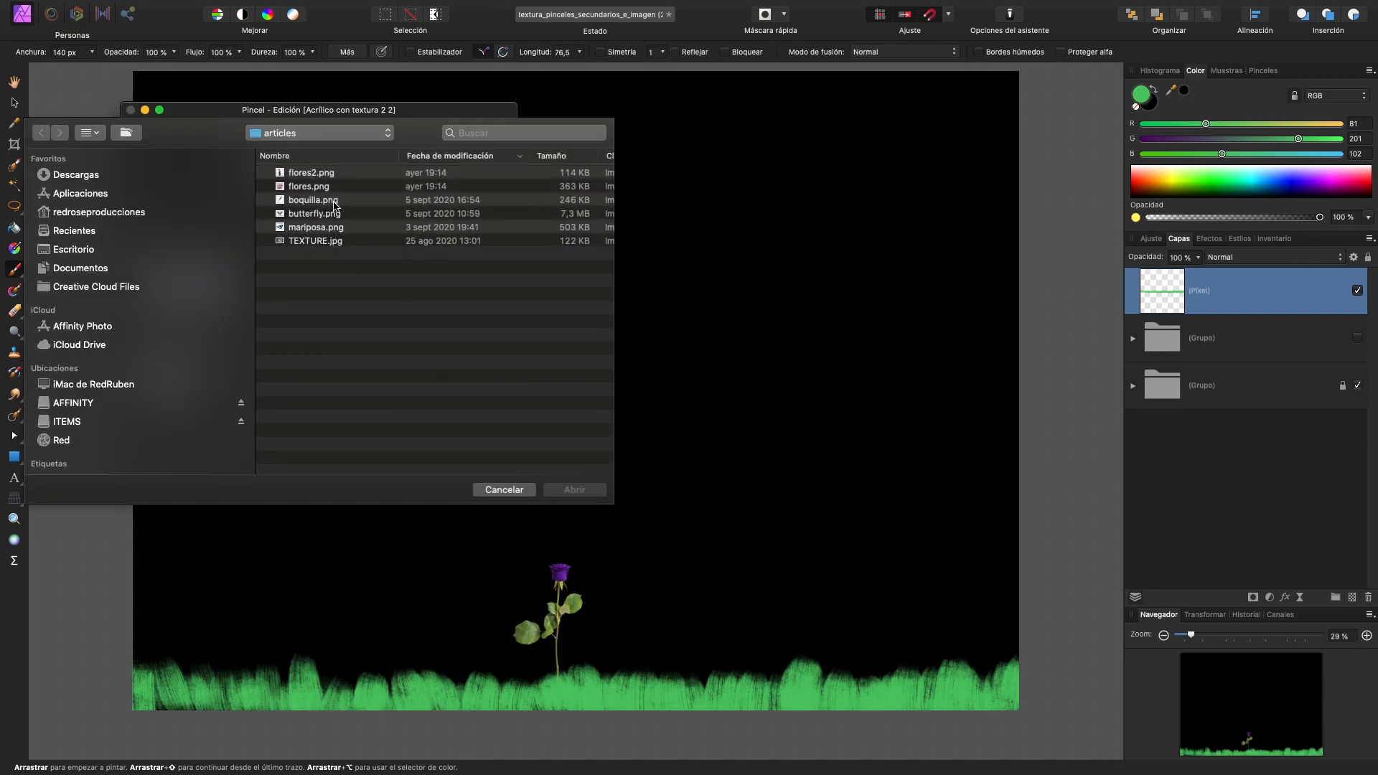
pyautogui.click(337, 200)
pyautogui.press('space')
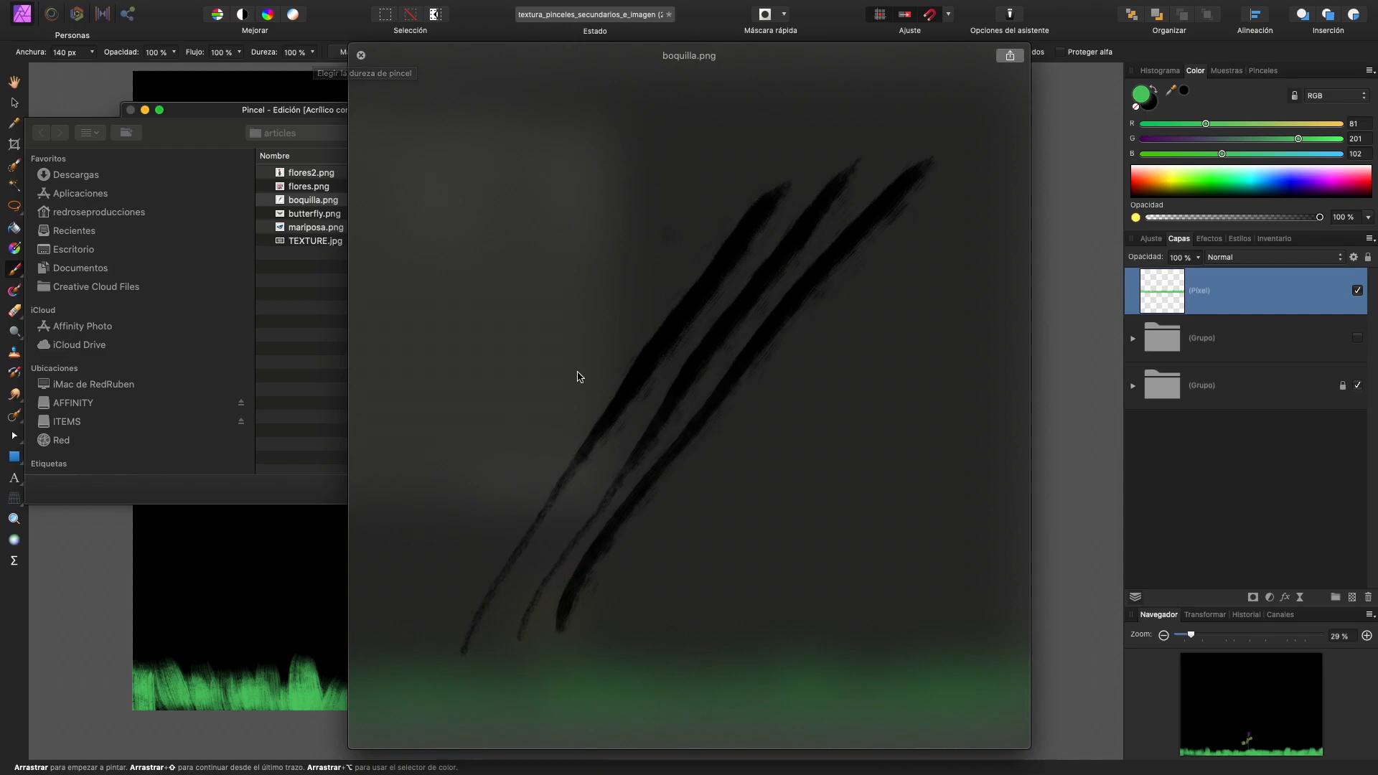
pyautogui.click(359, 53)
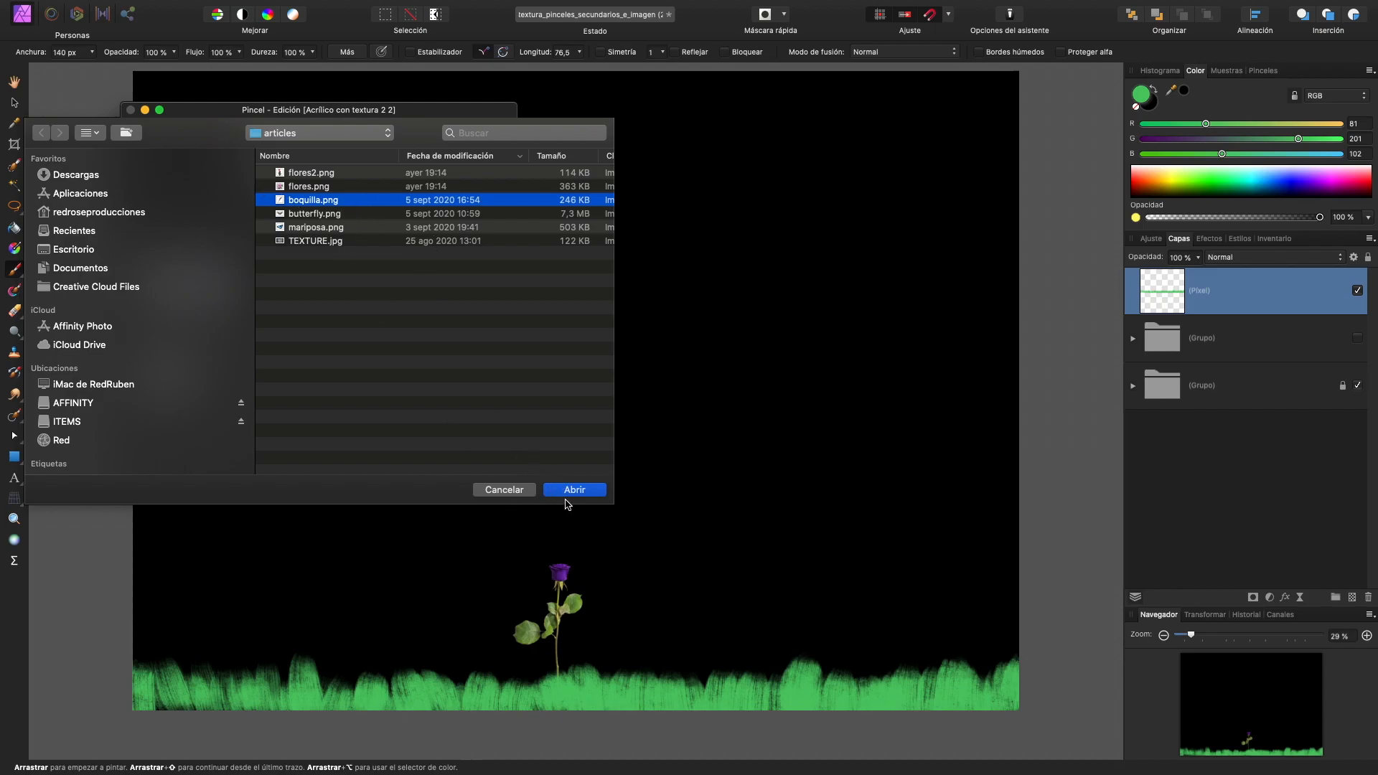
pyautogui.click(569, 491)
pyautogui.click(264, 288)
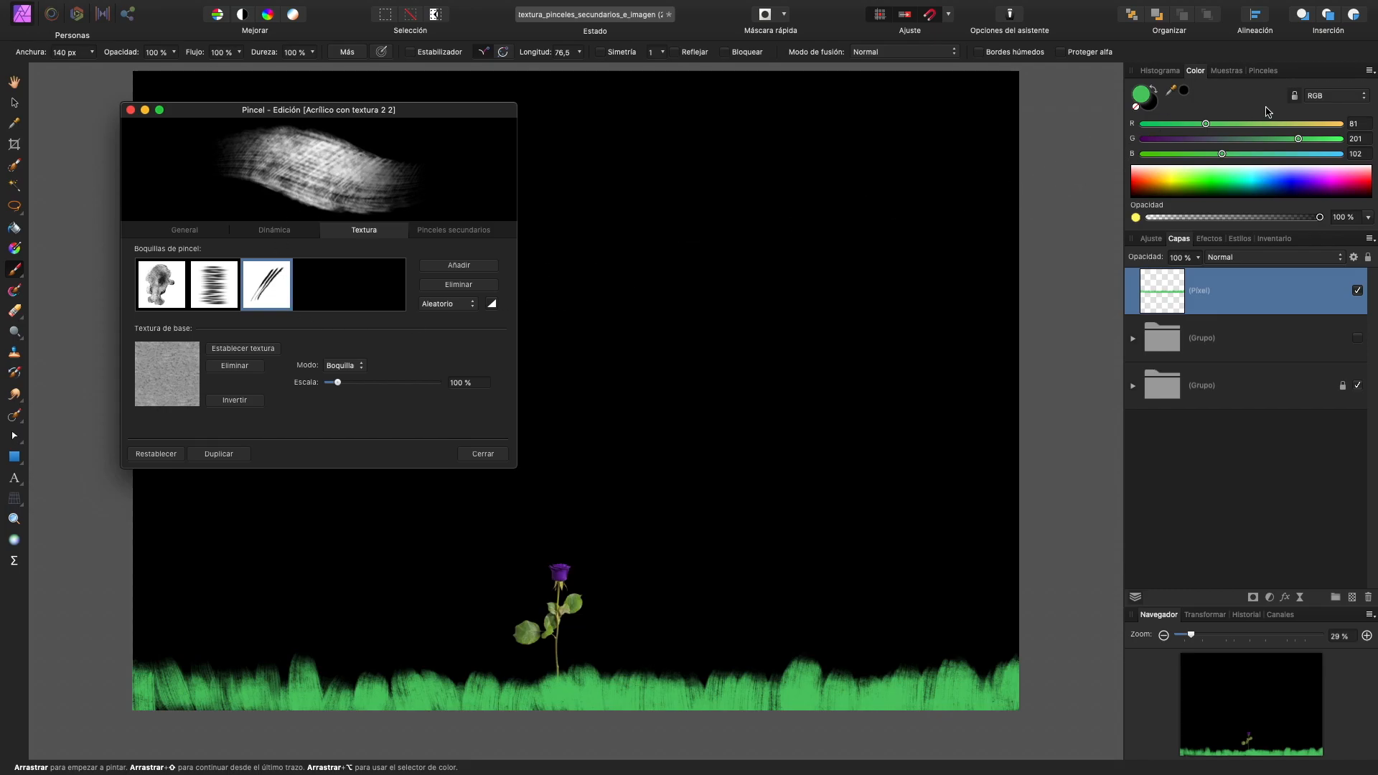
# - Set the brush colour to dark green, RGB 51, 141, 47, and paint over the upper part of the grass across the canvas
pyautogui.click(1267, 132)
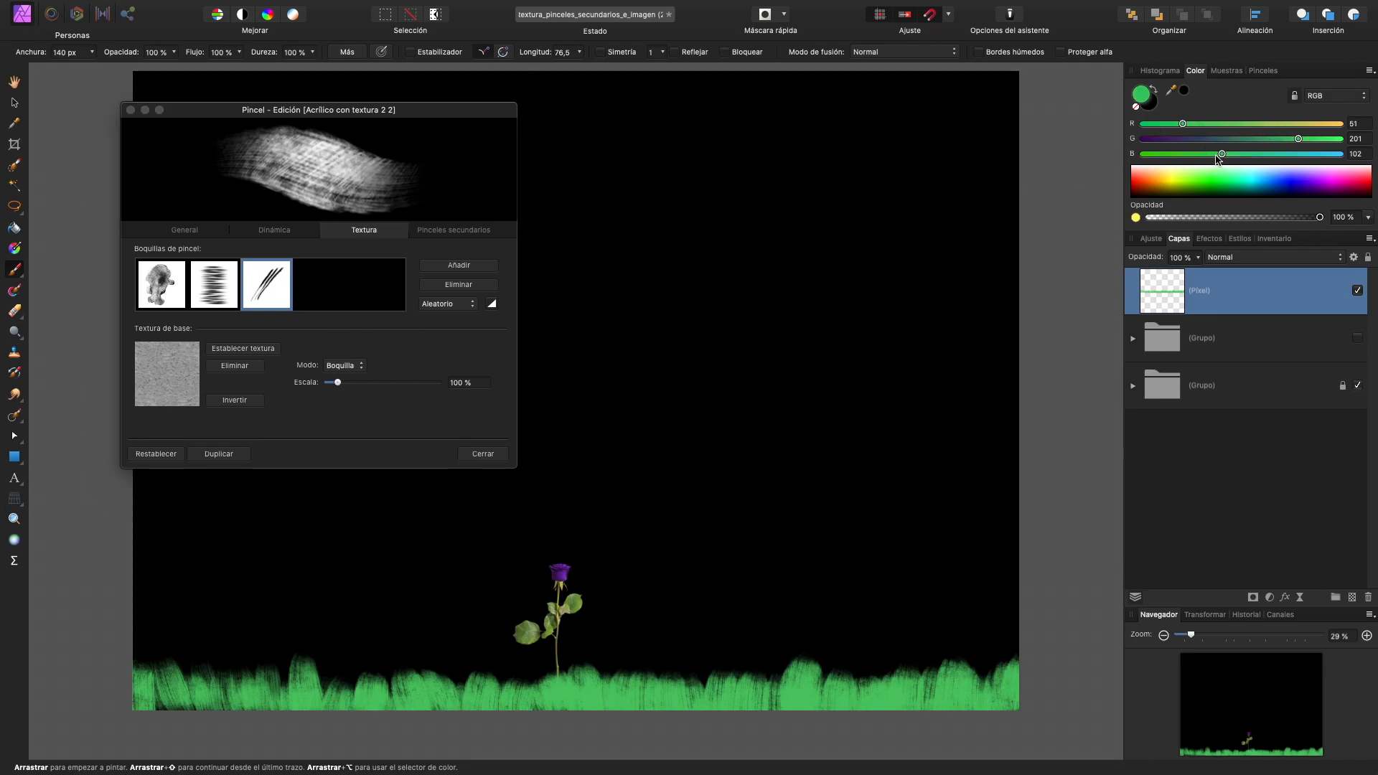
pyautogui.moveTo(1298, 138); pyautogui.dragTo(1256, 136)
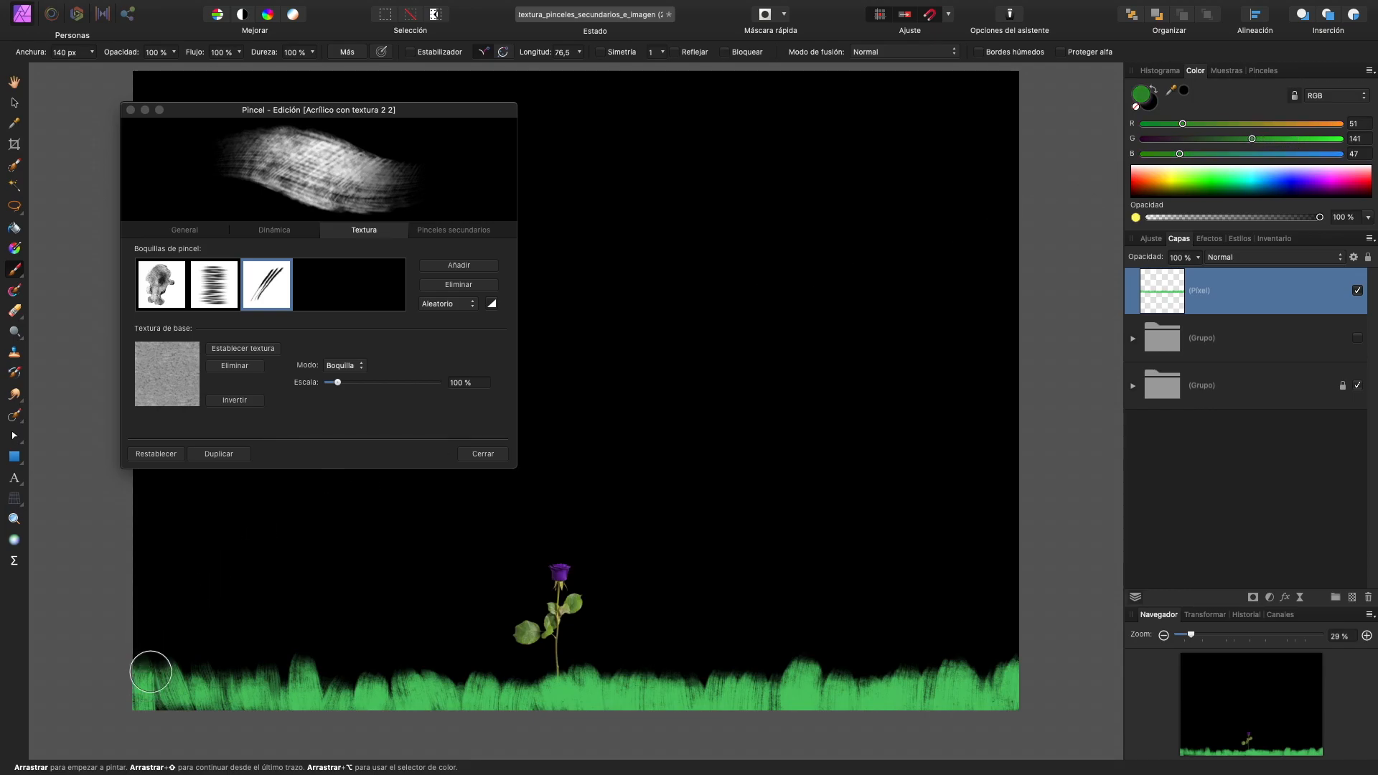
pyautogui.moveTo(138, 652)
pyautogui.mouseDown()
pyautogui.moveTo(182, 686)
pyautogui.moveTo(195, 660)
pyautogui.moveTo(284, 673)
pyautogui.moveTo(317, 704)
pyautogui.moveTo(329, 683)
pyautogui.moveTo(453, 678)
pyautogui.moveTo(542, 694)
pyautogui.moveTo(597, 673)
pyautogui.moveTo(713, 685)
pyautogui.moveTo(869, 673)
pyautogui.moveTo(895, 686)
pyautogui.moveTo(987, 670)
pyautogui.moveTo(1017, 678)
pyautogui.mouseUp()
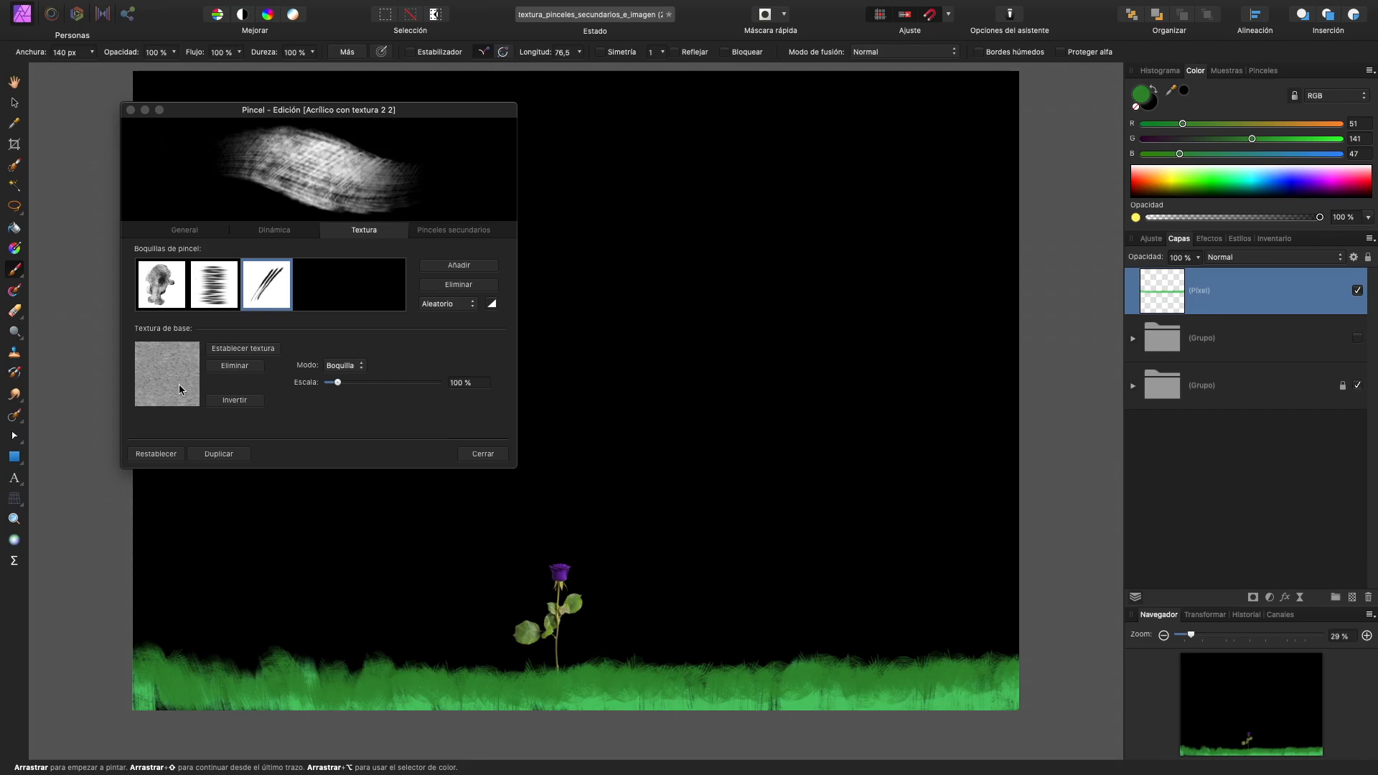
# - Remove the brush's two original nozzles, keeping only the boquilla.png one, and paint more dark grass over the left half of the strip
pyautogui.click(263, 284)
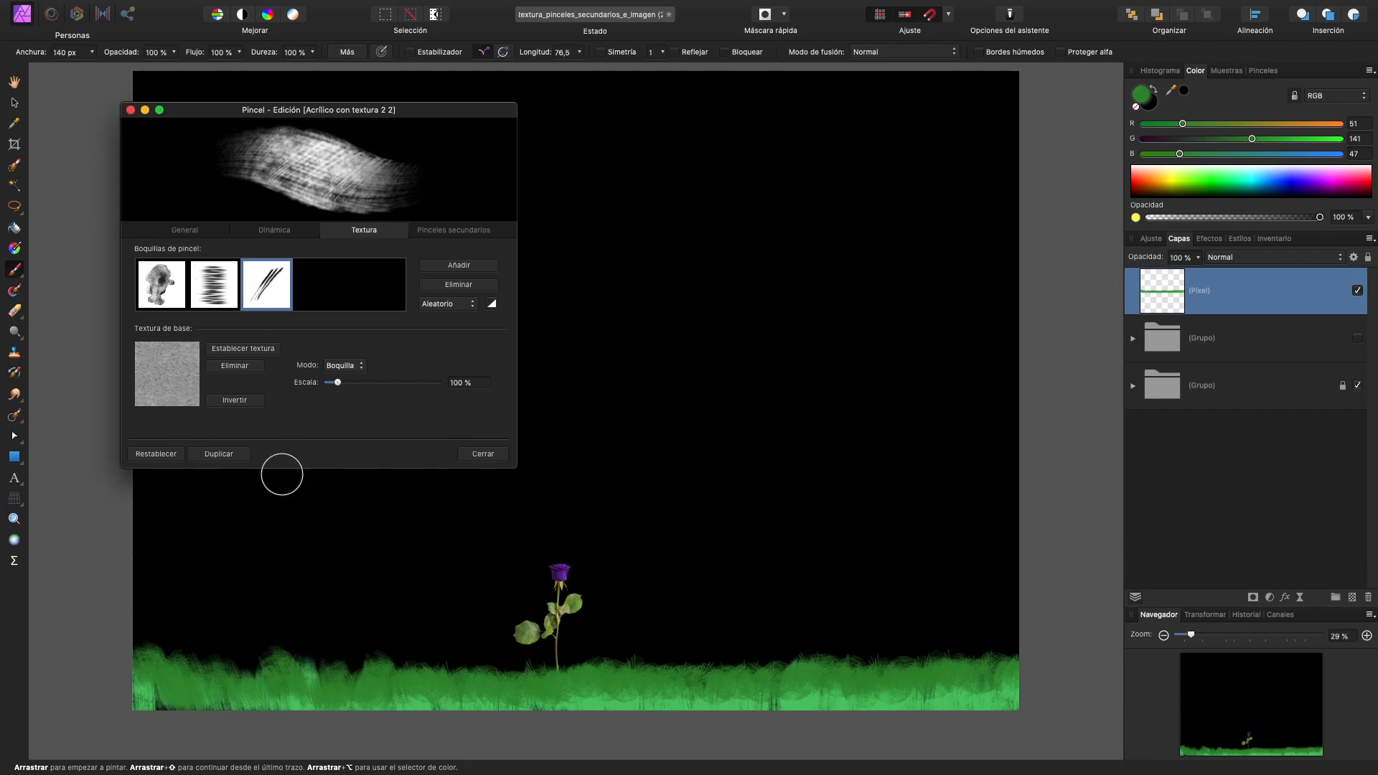
pyautogui.click(441, 285)
pyautogui.click(429, 286)
pyautogui.moveTo(142, 646)
pyautogui.mouseDown()
pyautogui.moveTo(193, 687)
pyautogui.moveTo(204, 669)
pyautogui.moveTo(228, 681)
pyautogui.moveTo(264, 664)
pyautogui.moveTo(442, 701)
pyautogui.moveTo(521, 689)
pyautogui.mouseUp()
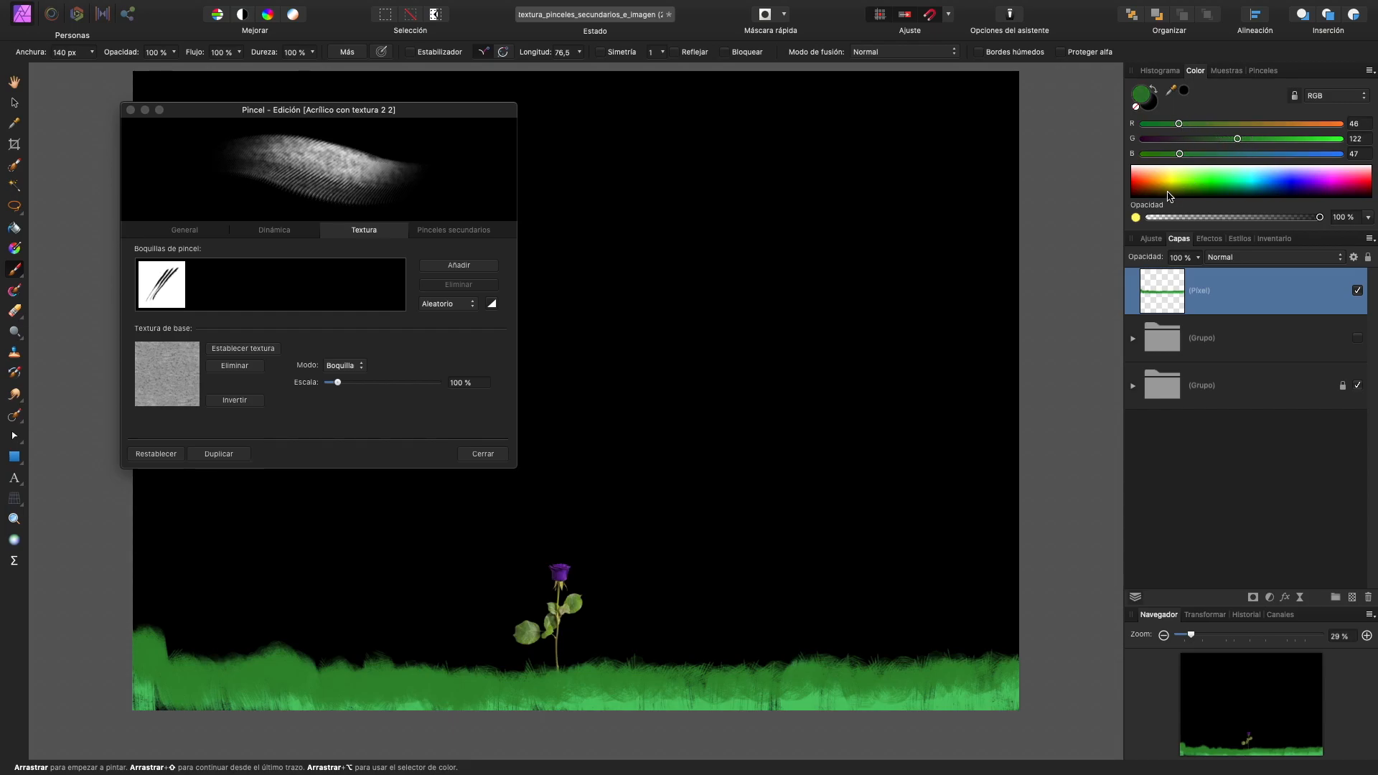
# - Set the brush colour to light yellow-green, RGB 202, 255, 110, and paint highlights across the grass
pyautogui.click(1181, 170)
pyautogui.moveTo(1192, 154); pyautogui.dragTo(1244, 154)
pyautogui.moveTo(1300, 124); pyautogui.dragTo(1282, 125)
pyautogui.moveTo(149, 698)
pyautogui.mouseDown()
pyautogui.moveTo(394, 698)
pyautogui.moveTo(446, 675)
pyautogui.moveTo(492, 707)
pyautogui.moveTo(557, 717)
pyautogui.moveTo(609, 692)
pyautogui.moveTo(651, 711)
pyautogui.moveTo(741, 670)
pyautogui.moveTo(859, 696)
pyautogui.moveTo(997, 680)
pyautogui.moveTo(1007, 659)
pyautogui.moveTo(943, 709)
pyautogui.moveTo(976, 711)
pyautogui.mouseUp()
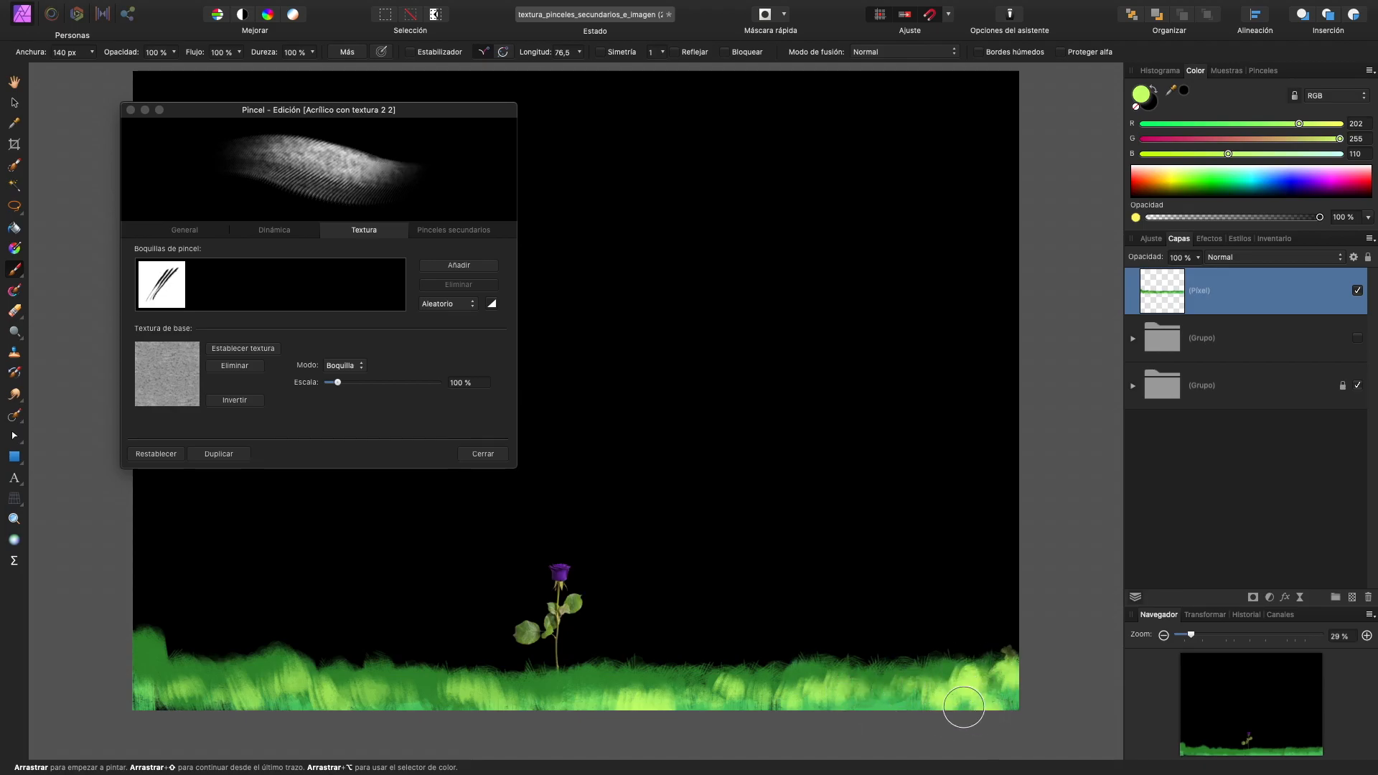
pyautogui.moveTo(138, 696)
pyautogui.mouseDown()
pyautogui.moveTo(157, 634)
pyautogui.moveTo(150, 661)
pyautogui.moveTo(302, 661)
pyautogui.moveTo(342, 685)
pyautogui.mouseUp()
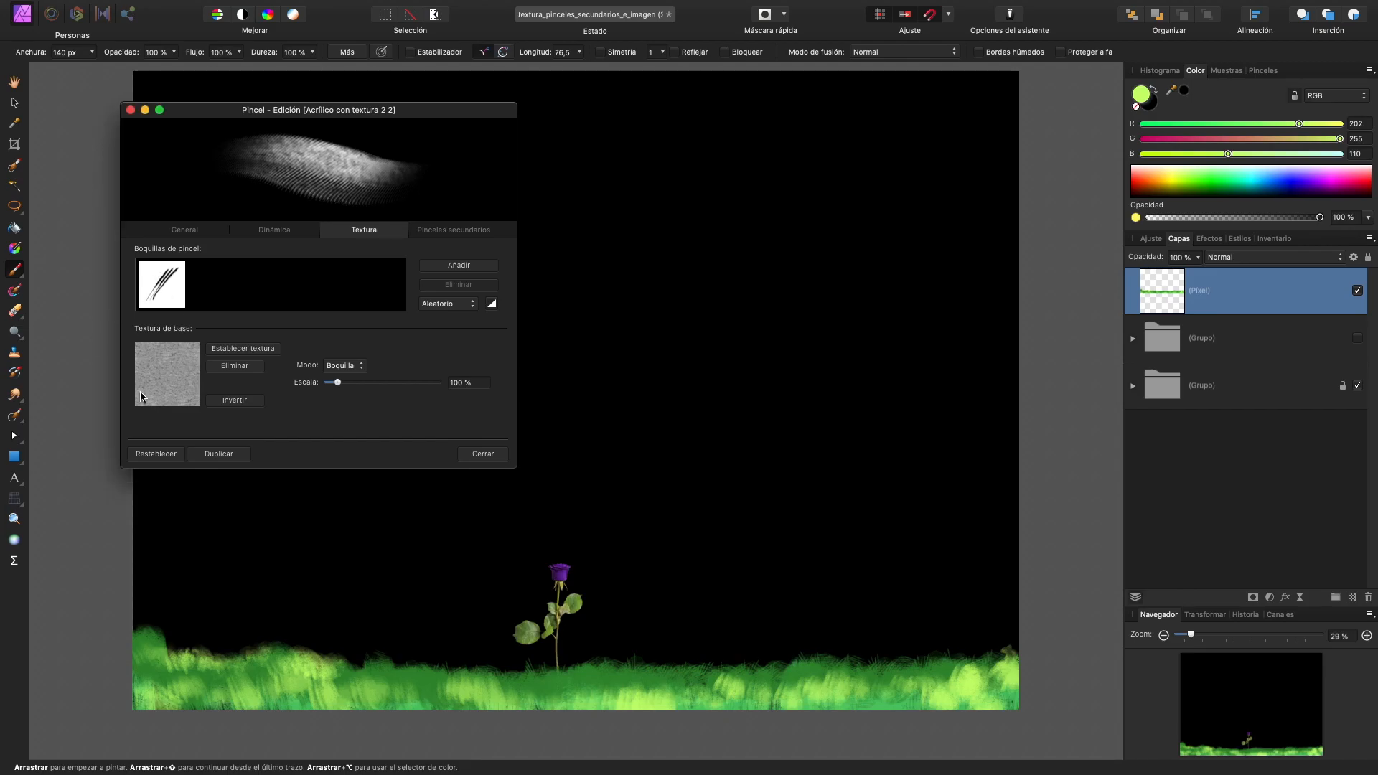
# - Set TEXTURE.jpg from the articles folder as the brush's base texture
pyautogui.moveTo(237, 111); pyautogui.dragTo(560, 127)
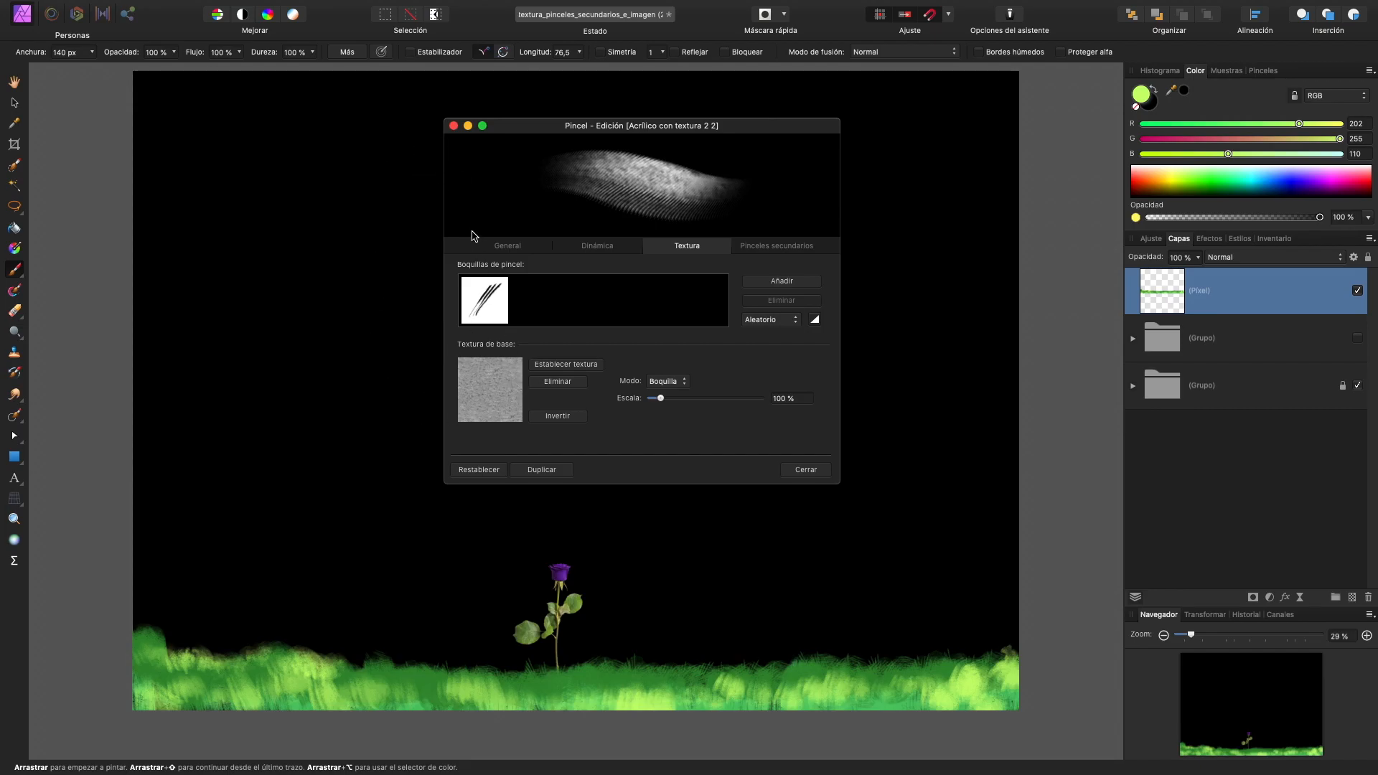
pyautogui.click(551, 366)
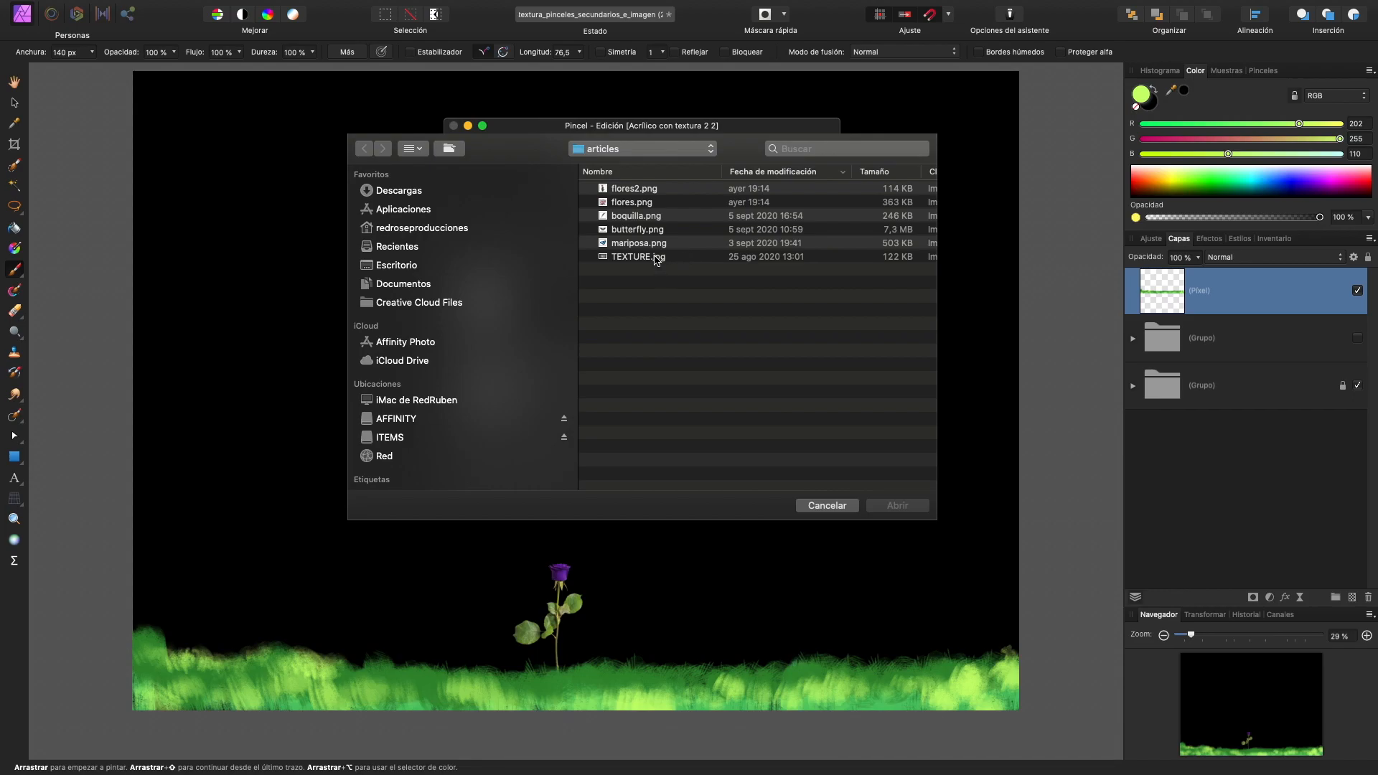
pyautogui.click(656, 258)
pyautogui.click(886, 508)
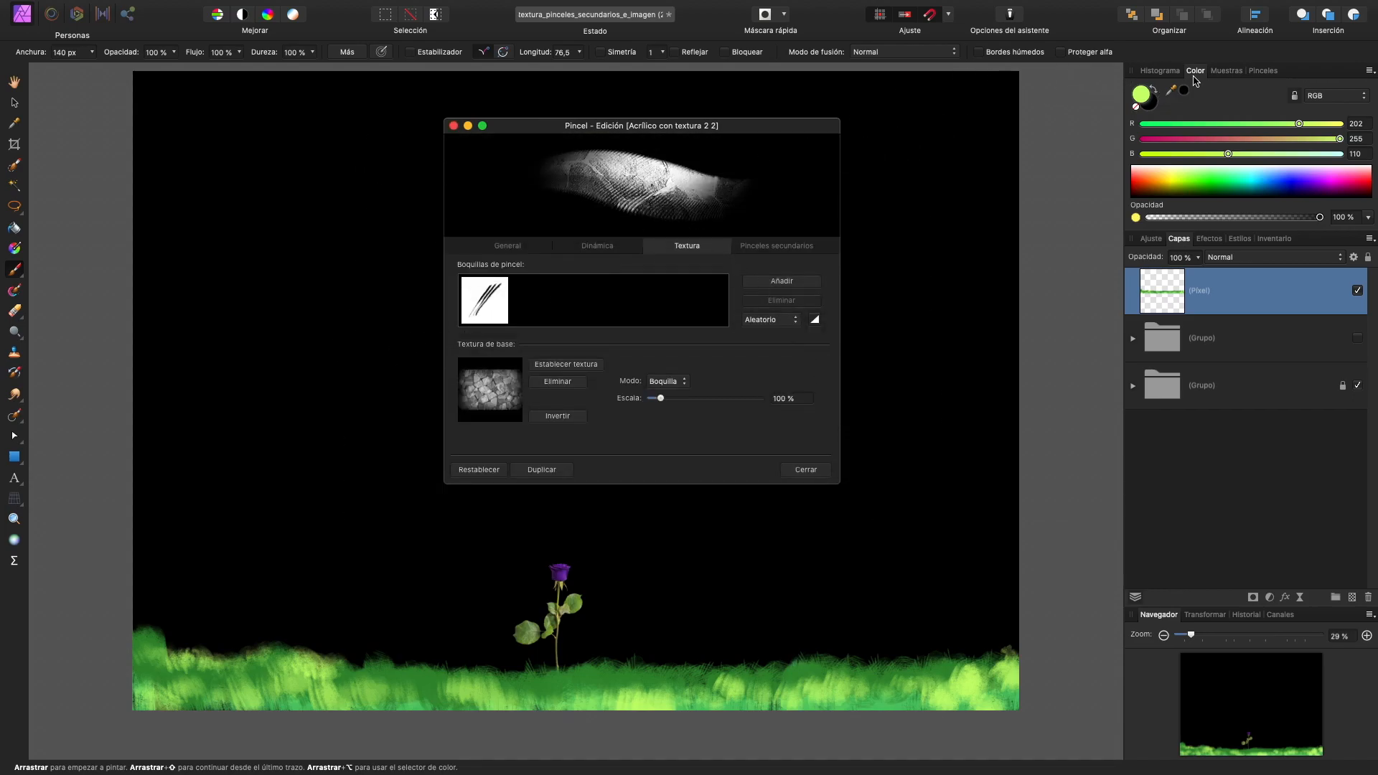
# - Set the brush colour to brown, #724C22, and paint a tree trunk with branches along the canvas's left edge
pyautogui.moveTo(1288, 141); pyautogui.dragTo(1248, 136)
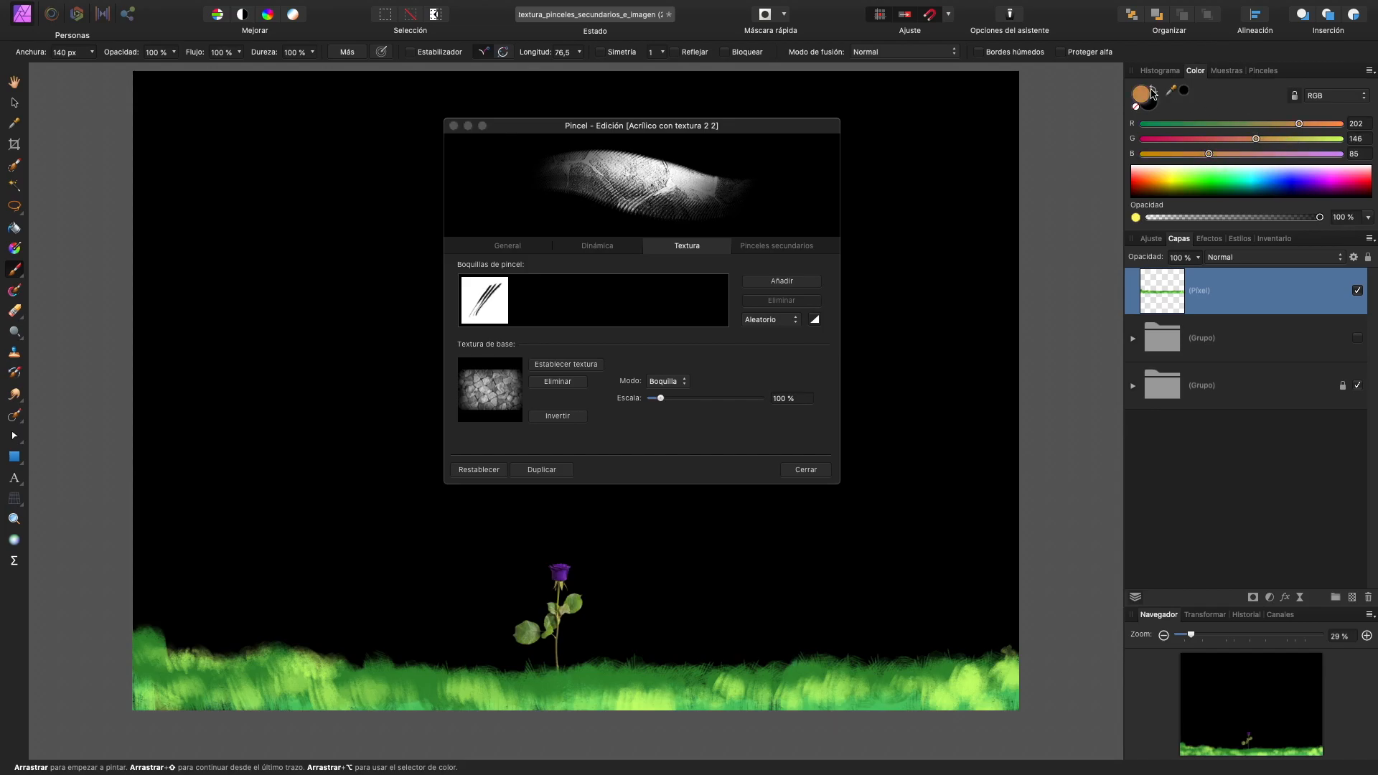
pyautogui.doubleClick(1148, 95)
pyautogui.moveTo(910, 178)
pyautogui.mouseDown()
pyautogui.moveTo(929, 178)
pyautogui.moveTo(908, 137)
pyautogui.mouseUp()
pyautogui.moveTo(926, 25); pyautogui.dragTo(1086, 413)
pyautogui.moveTo(760, 125); pyautogui.dragTo(1085, 36)
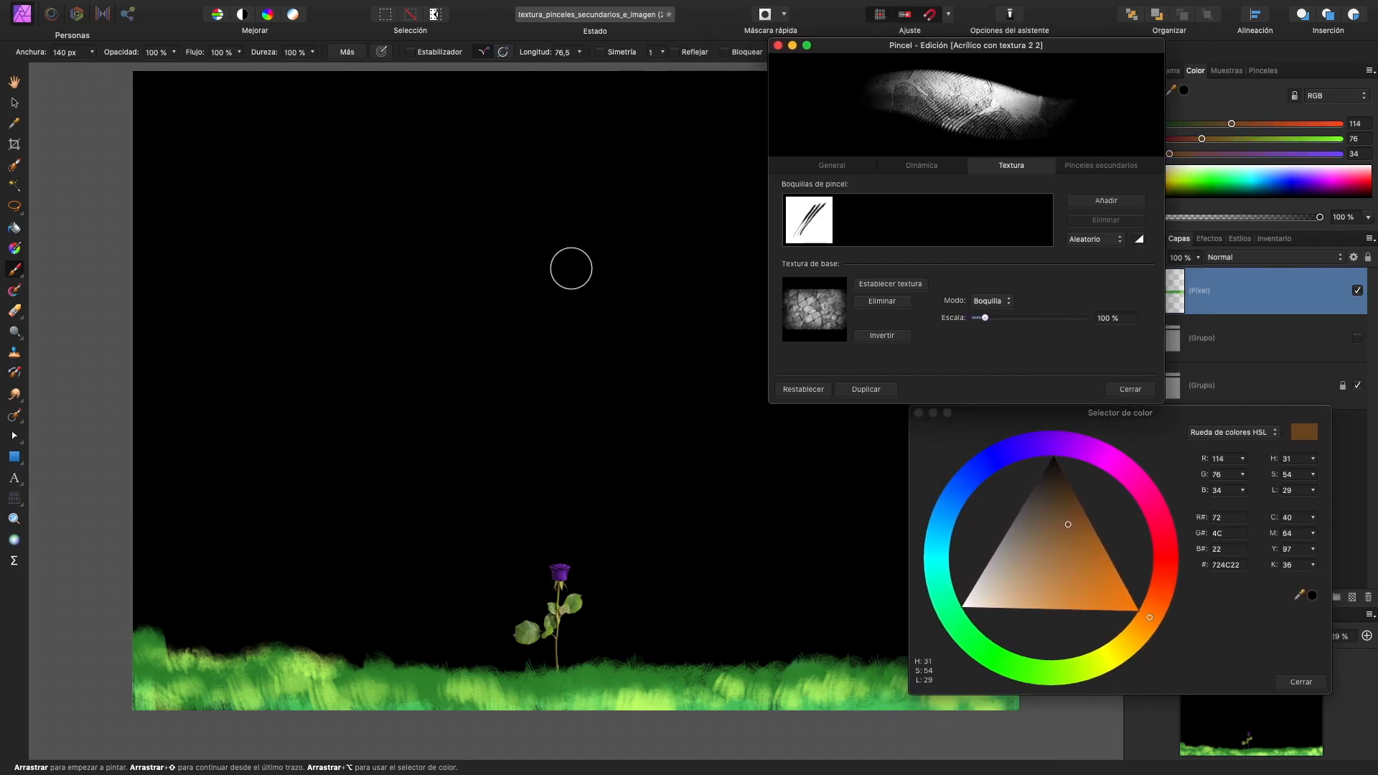
pyautogui.moveTo(147, 541)
pyautogui.mouseDown()
pyautogui.moveTo(152, 628)
pyautogui.moveTo(162, 532)
pyautogui.moveTo(141, 575)
pyautogui.moveTo(170, 597)
pyautogui.moveTo(173, 649)
pyautogui.moveTo(143, 458)
pyautogui.moveTo(165, 619)
pyautogui.moveTo(174, 576)
pyautogui.moveTo(182, 614)
pyautogui.moveTo(183, 396)
pyautogui.moveTo(200, 333)
pyautogui.moveTo(329, 202)
pyautogui.moveTo(225, 318)
pyautogui.moveTo(193, 293)
pyautogui.moveTo(143, 359)
pyautogui.moveTo(154, 414)
pyautogui.moveTo(146, 77)
pyautogui.moveTo(153, 346)
pyautogui.moveTo(259, 121)
pyautogui.moveTo(303, 114)
pyautogui.moveTo(168, 300)
pyautogui.moveTo(165, 393)
pyautogui.moveTo(379, 166)
pyautogui.moveTo(313, 205)
pyautogui.moveTo(365, 165)
pyautogui.moveTo(219, 299)
pyautogui.moveTo(175, 575)
pyautogui.mouseUp()
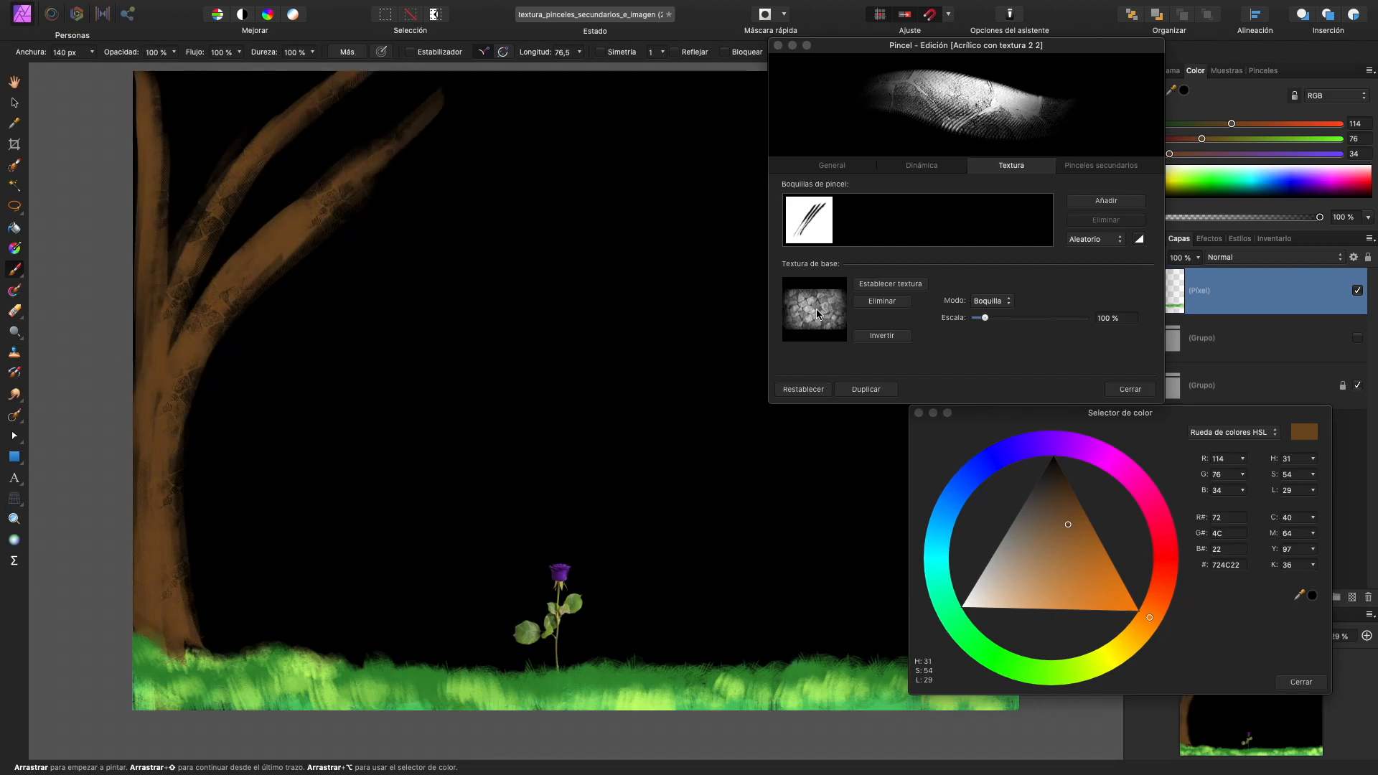
# - Change the base texture mode to Final and paint a second brown tree with a branch along the canvas's right edge
pyautogui.moveTo(888, 55)
pyautogui.mouseDown()
pyautogui.moveTo(710, 140)
pyautogui.moveTo(310, 140)
pyautogui.moveTo(454, 135)
pyautogui.moveTo(456, 116)
pyautogui.moveTo(477, 116)
pyautogui.moveTo(523, 230)
pyautogui.moveTo(353, 279)
pyautogui.moveTo(386, 197)
pyautogui.mouseUp()
pyautogui.moveTo(980, 420); pyautogui.dragTo(1166, 398)
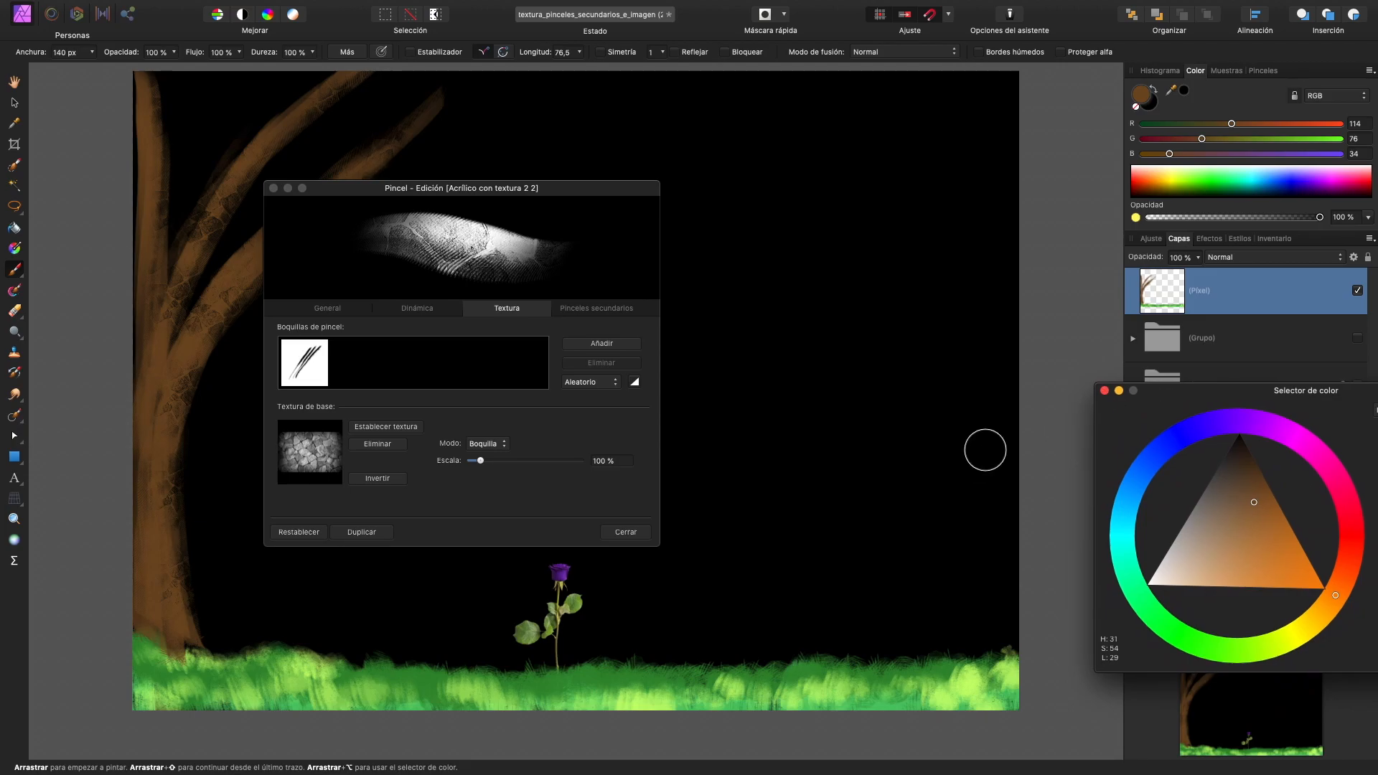
pyautogui.moveTo(575, 192); pyautogui.dragTo(631, 159)
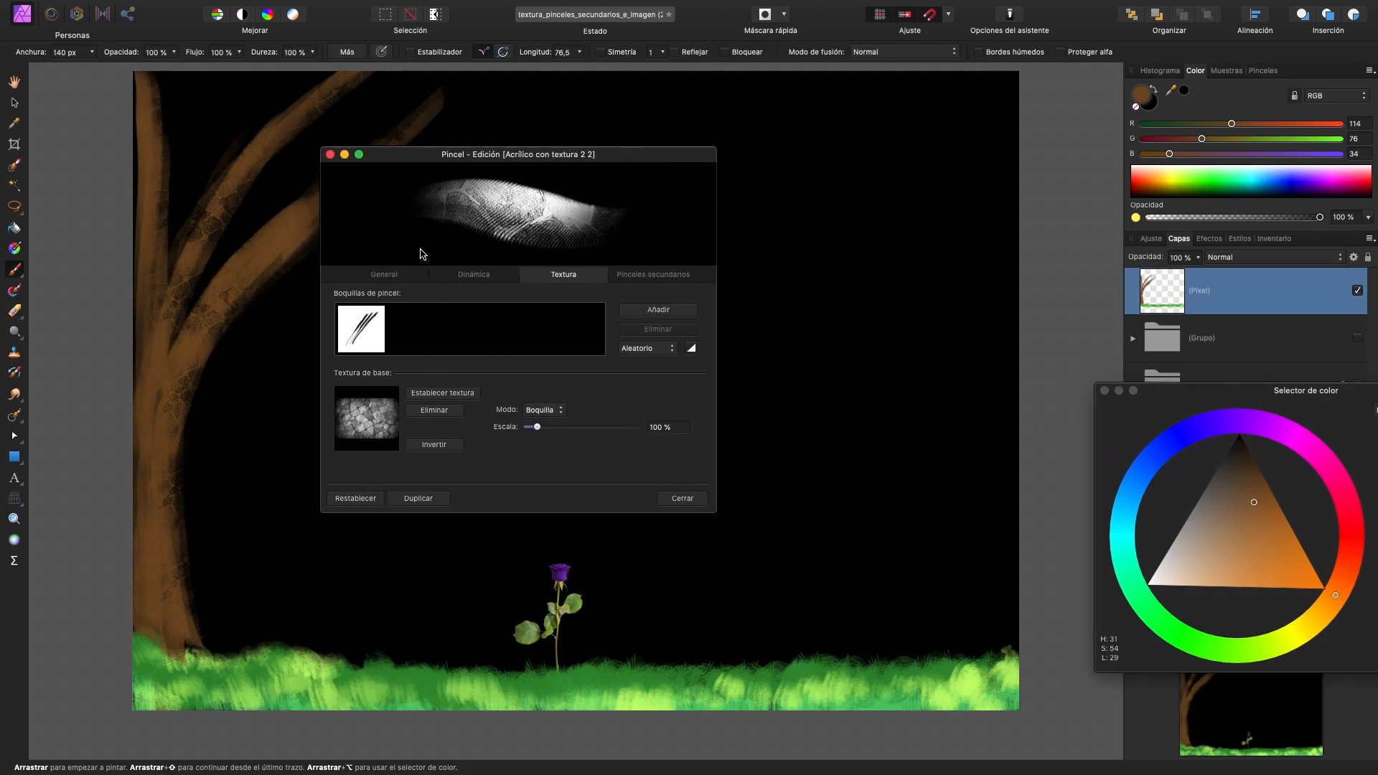
pyautogui.click(536, 411)
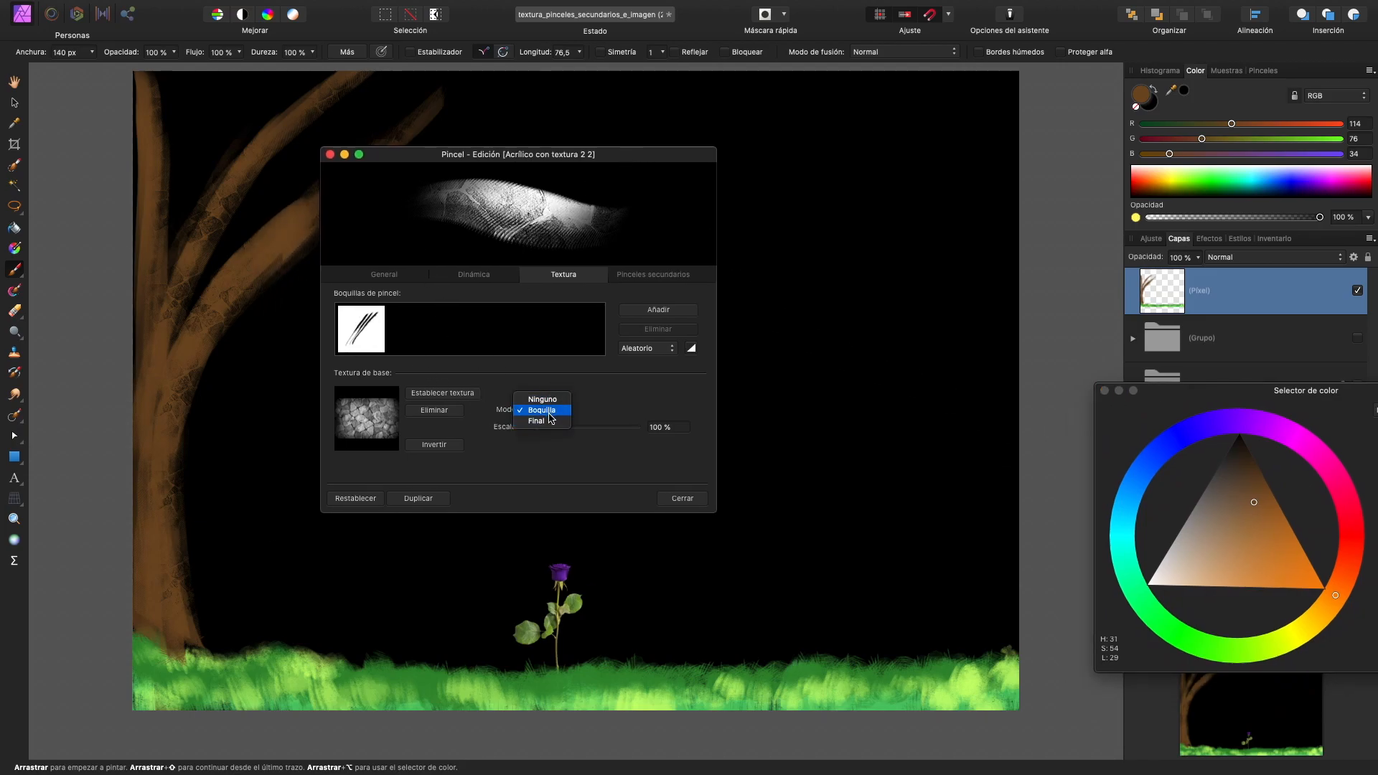
pyautogui.click(547, 421)
pyautogui.moveTo(993, 553)
pyautogui.mouseDown()
pyautogui.moveTo(1000, 524)
pyautogui.moveTo(1008, 628)
pyautogui.moveTo(993, 612)
pyautogui.moveTo(995, 518)
pyautogui.moveTo(981, 647)
pyautogui.moveTo(1017, 437)
pyautogui.moveTo(1007, 467)
pyautogui.moveTo(1002, 264)
pyautogui.moveTo(977, 560)
pyautogui.moveTo(927, 646)
pyautogui.moveTo(923, 630)
pyautogui.moveTo(974, 600)
pyautogui.moveTo(1001, 521)
pyautogui.moveTo(1006, 281)
pyautogui.moveTo(988, 299)
pyautogui.moveTo(942, 205)
pyautogui.moveTo(735, 65)
pyautogui.moveTo(916, 175)
pyautogui.moveTo(892, 141)
pyautogui.moveTo(952, 222)
pyautogui.moveTo(880, 137)
pyautogui.moveTo(994, 293)
pyautogui.moveTo(1006, 91)
pyautogui.moveTo(1008, 272)
pyautogui.mouseUp()
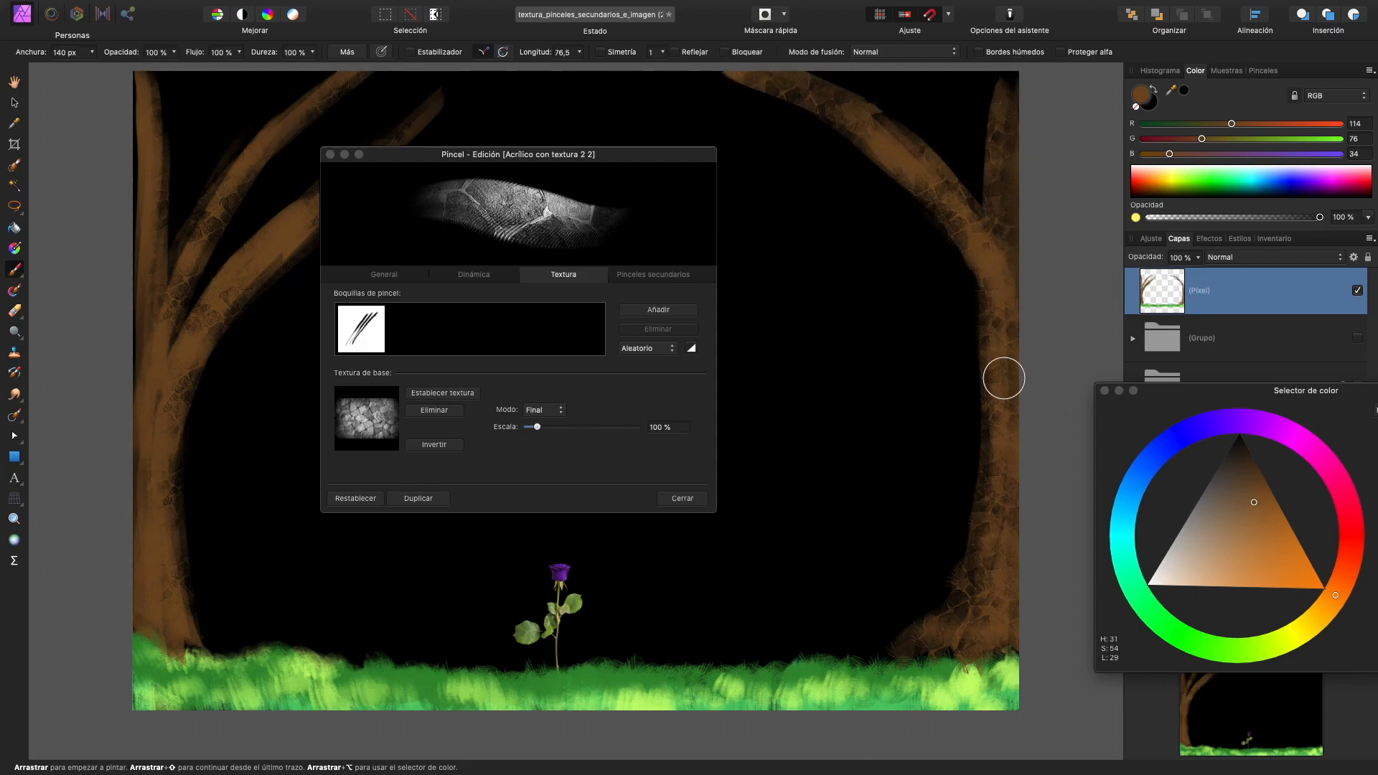
# - Invert the brush's base texture and paint more bark over the right and left trees
pyautogui.click(433, 443)
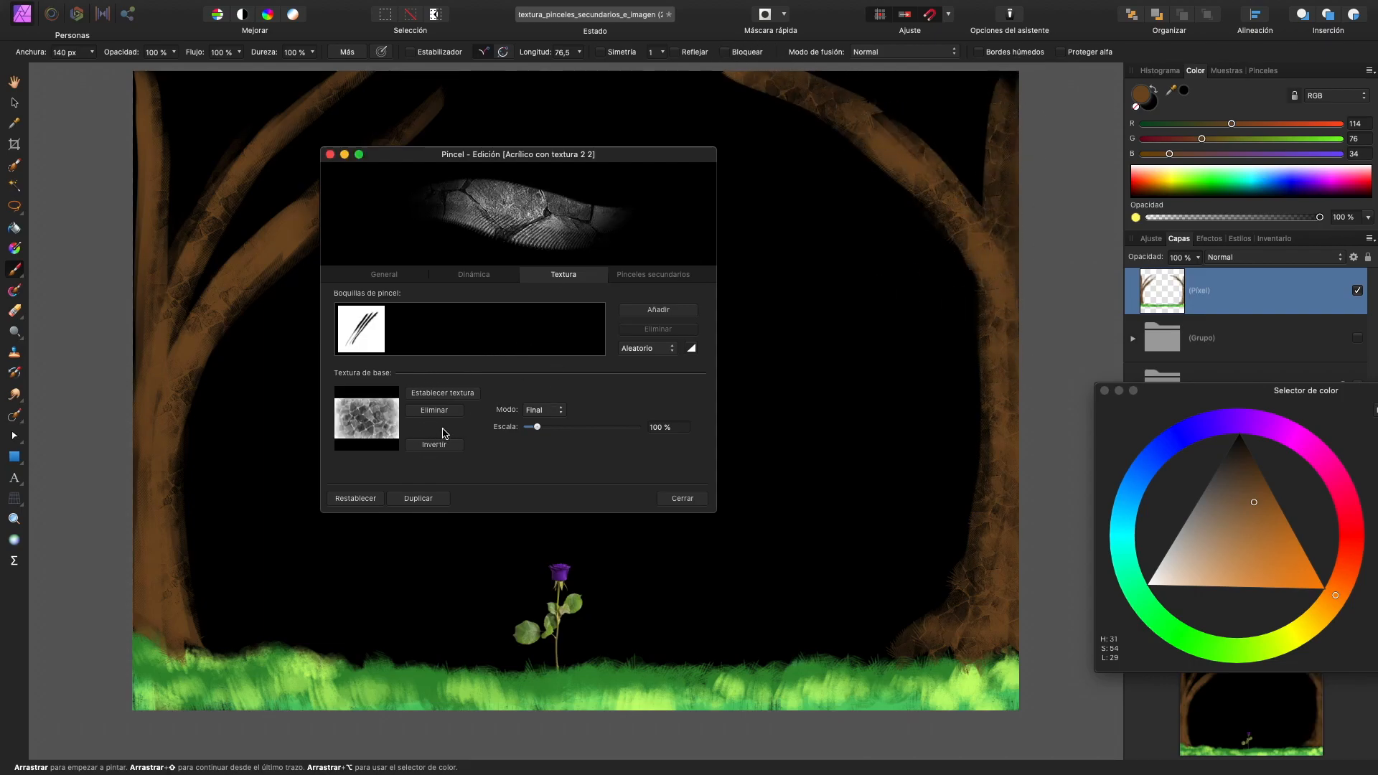
pyautogui.moveTo(823, 69)
pyautogui.mouseDown()
pyautogui.moveTo(962, 211)
pyautogui.moveTo(997, 87)
pyautogui.moveTo(973, 251)
pyautogui.moveTo(905, 162)
pyautogui.moveTo(744, 73)
pyautogui.moveTo(877, 145)
pyautogui.moveTo(988, 343)
pyautogui.moveTo(969, 564)
pyautogui.moveTo(892, 650)
pyautogui.mouseUp()
pyautogui.moveTo(148, 578)
pyautogui.mouseDown()
pyautogui.moveTo(145, 498)
pyautogui.moveTo(169, 634)
pyautogui.moveTo(205, 611)
pyautogui.moveTo(141, 507)
pyautogui.mouseUp()
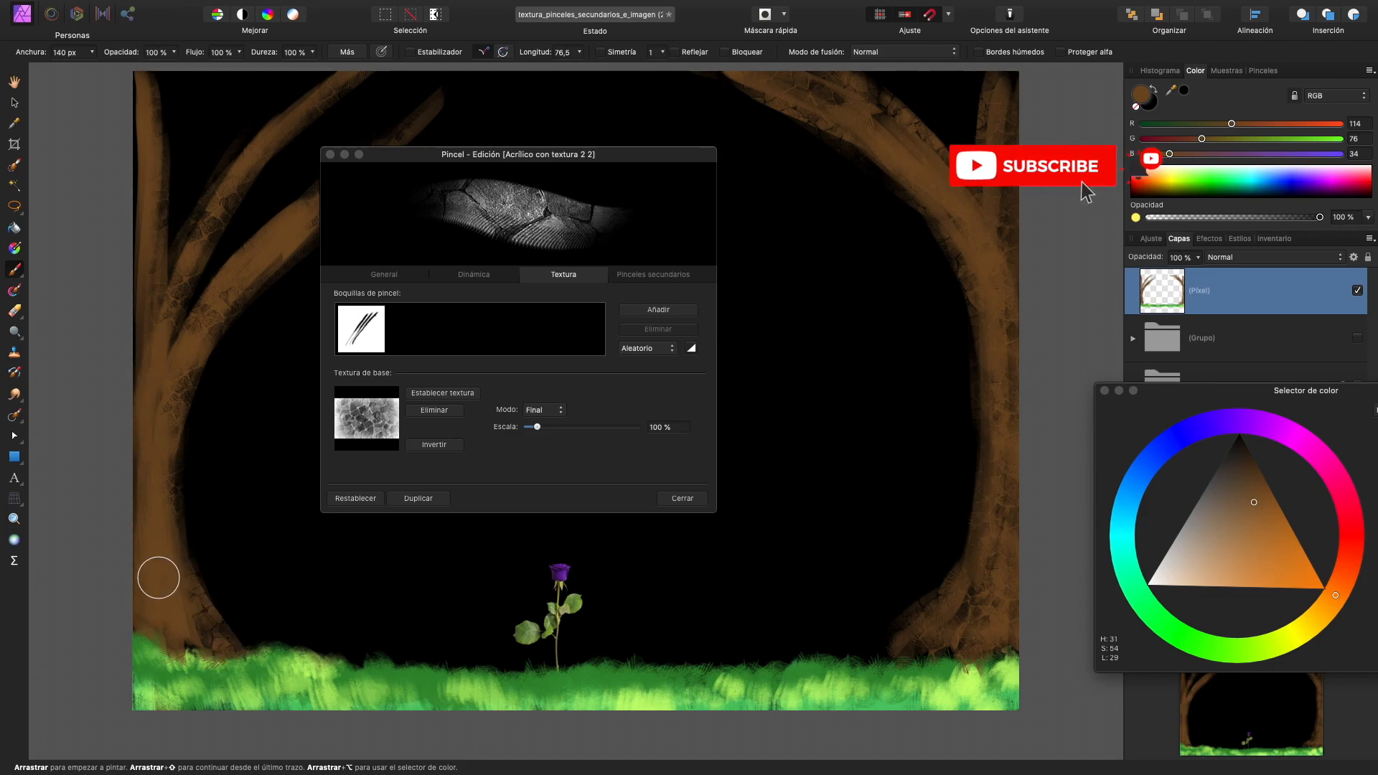
# - Set the brush colour's blue value to 20 and paint over the left tree's trunk and upper branches
pyautogui.moveTo(1175, 154); pyautogui.dragTo(1159, 154)
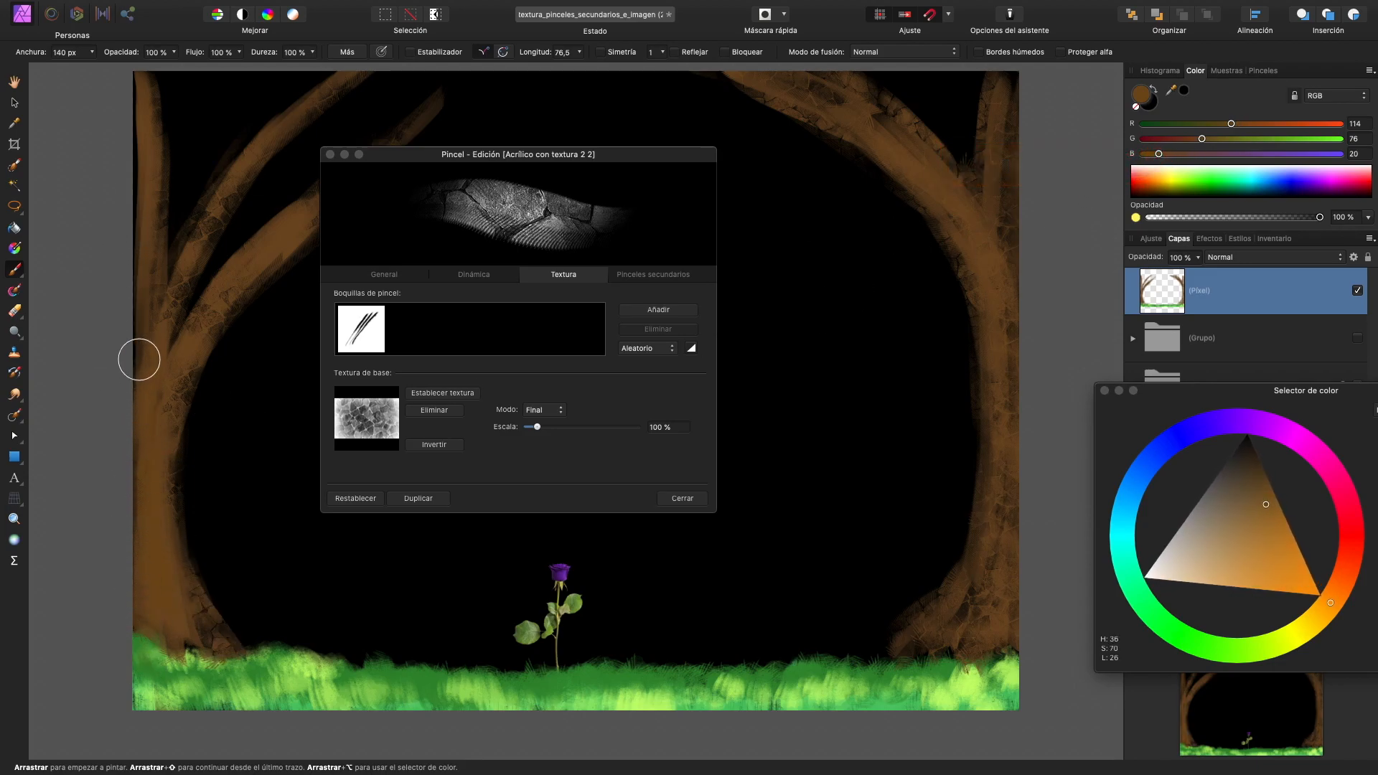
pyautogui.moveTo(148, 157)
pyautogui.mouseDown()
pyautogui.moveTo(154, 267)
pyautogui.moveTo(251, 95)
pyautogui.mouseUp()
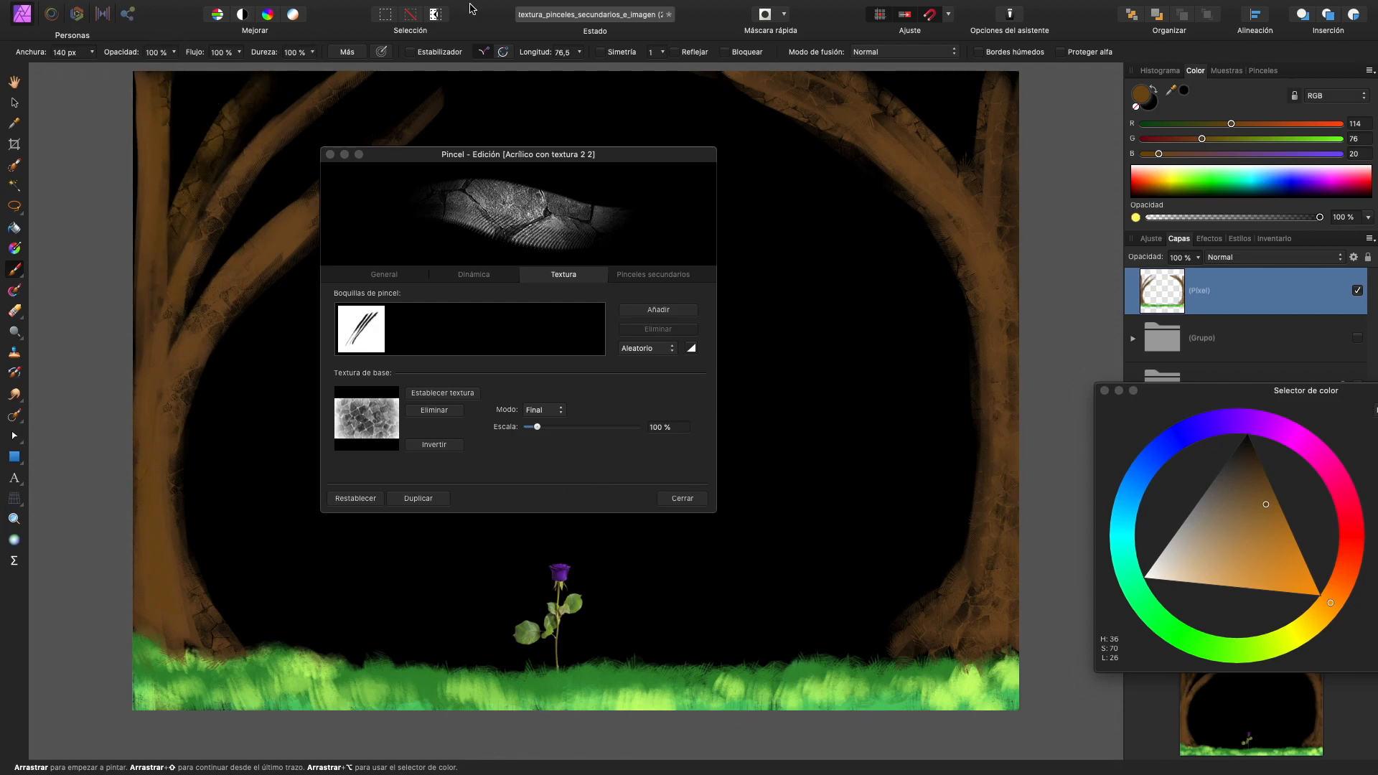
# - Remove the brush's base texture and add a round secondary brush
pyautogui.click(636, 279)
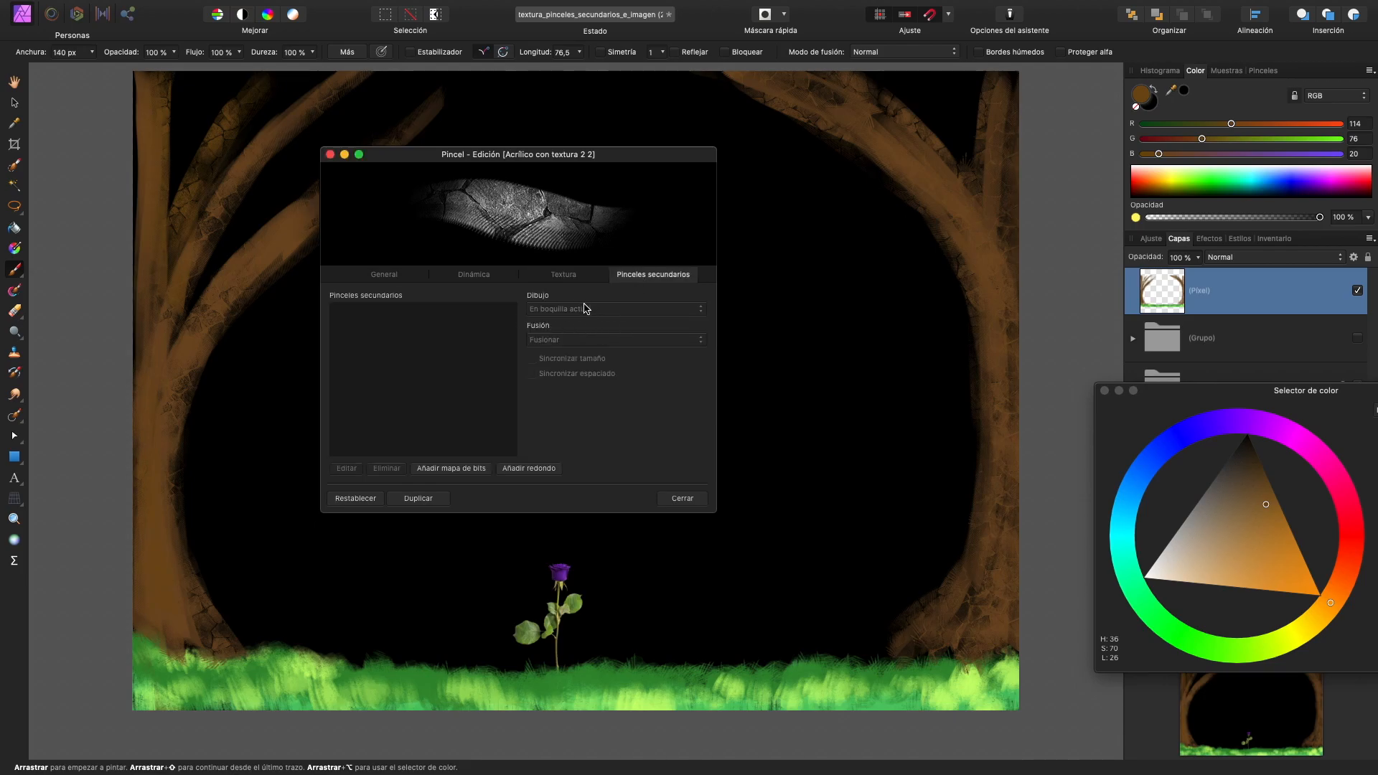
pyautogui.click(585, 281)
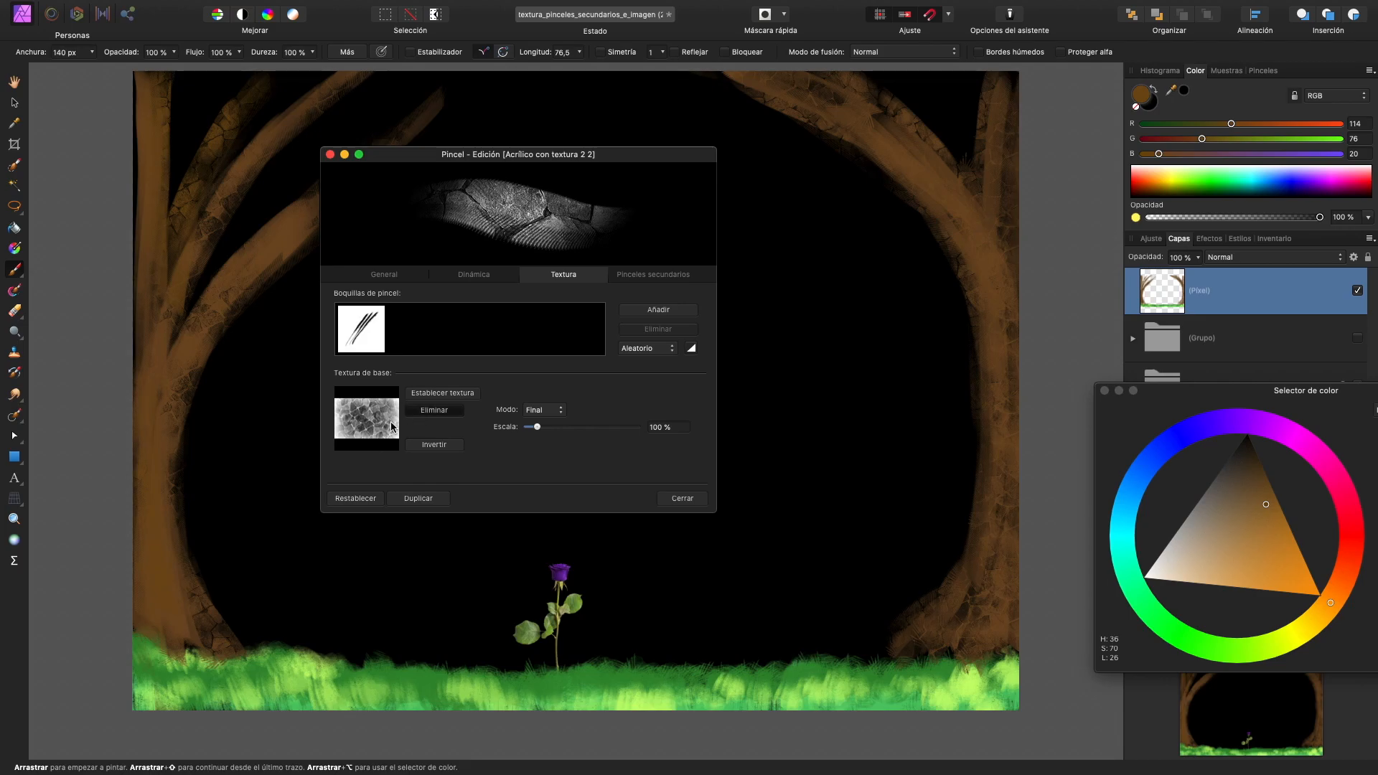
pyautogui.click(429, 411)
pyautogui.click(630, 284)
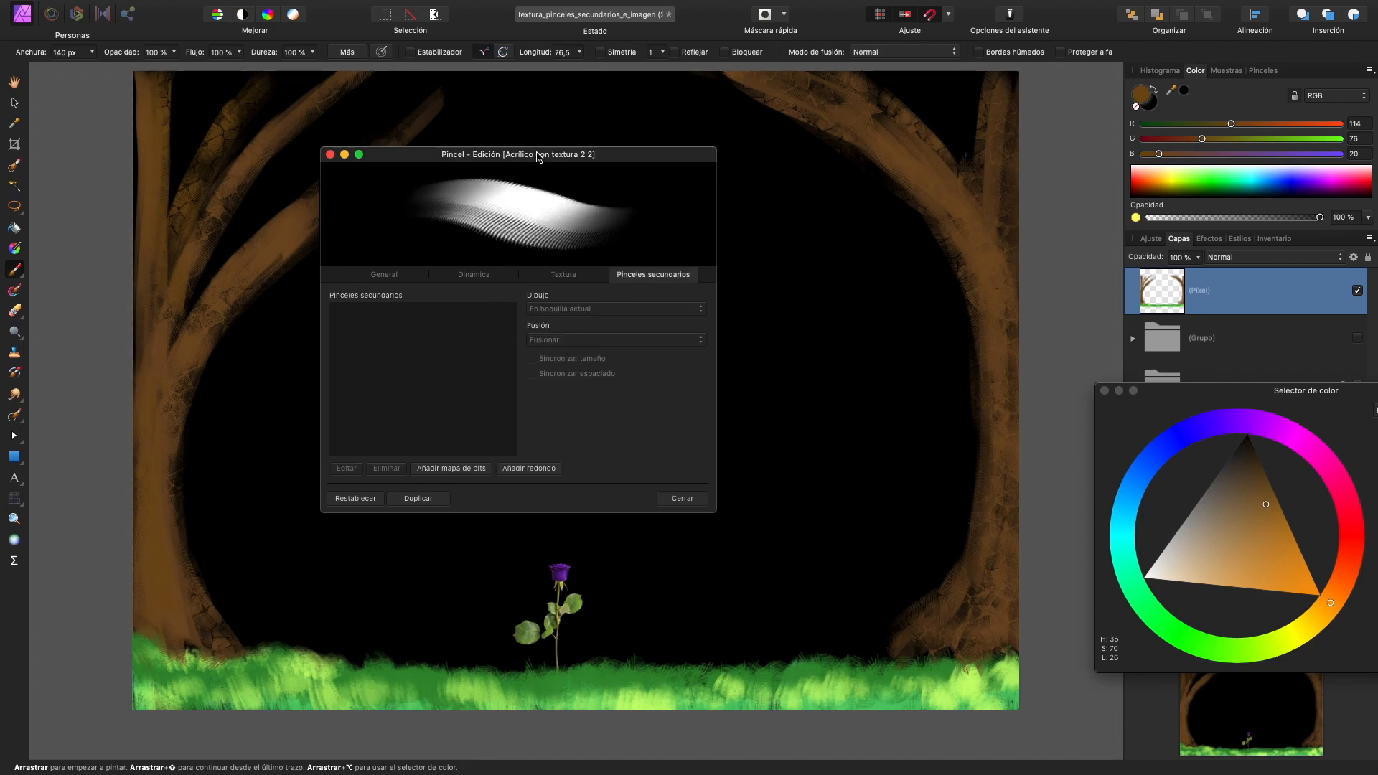
pyautogui.moveTo(540, 157); pyautogui.dragTo(633, 160)
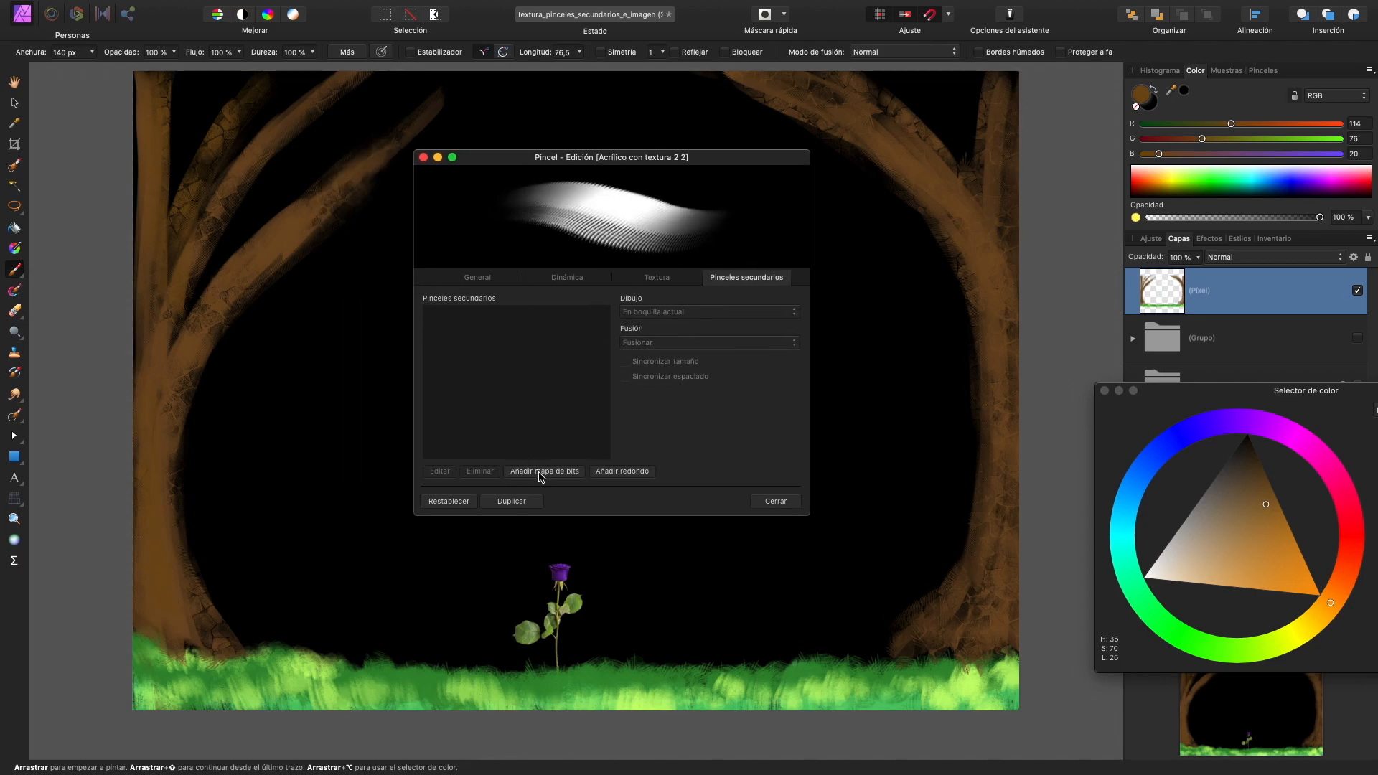
pyautogui.click(606, 475)
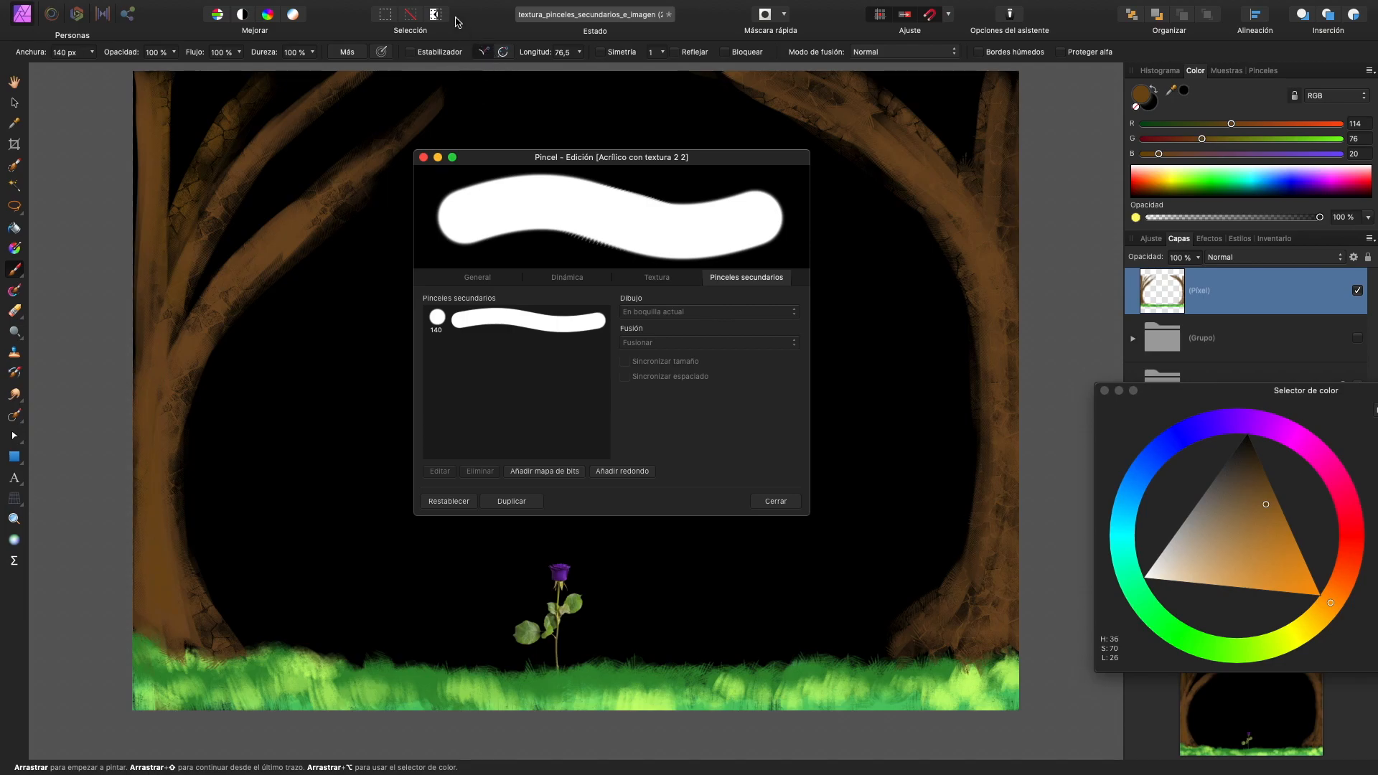
# - Open the round secondary brush in its editor beside the main brush window and set its size to 55.9 px
pyautogui.click(546, 325)
pyautogui.moveTo(557, 163); pyautogui.dragTo(718, 171)
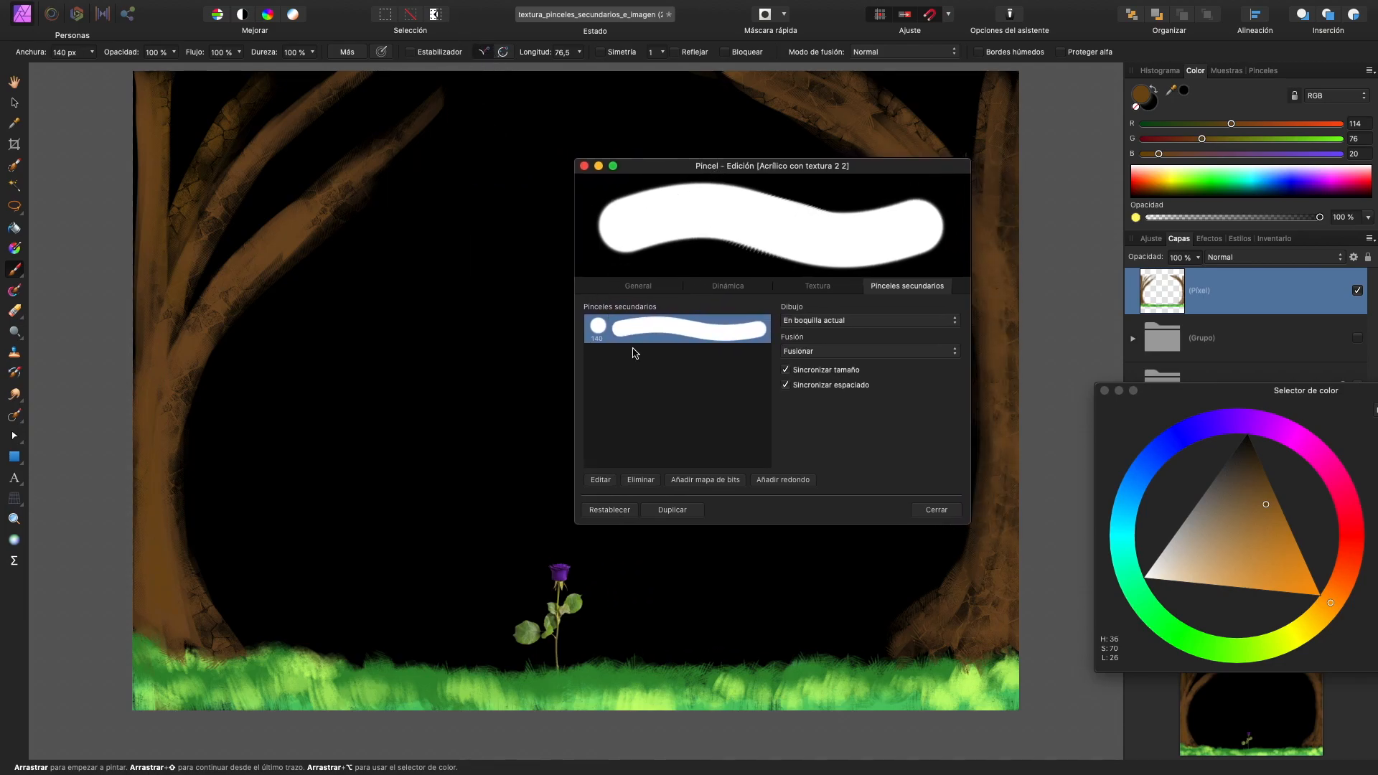
pyautogui.click(601, 480)
pyautogui.moveTo(694, 327)
pyautogui.mouseDown()
pyautogui.moveTo(552, 250)
pyautogui.moveTo(274, 164)
pyautogui.mouseUp()
pyautogui.moveTo(635, 165); pyautogui.dragTo(656, 155)
pyautogui.moveTo(517, 159); pyautogui.dragTo(515, 179)
pyautogui.moveTo(404, 185); pyautogui.dragTo(379, 231)
pyautogui.moveTo(657, 156); pyautogui.dragTo(635, 227)
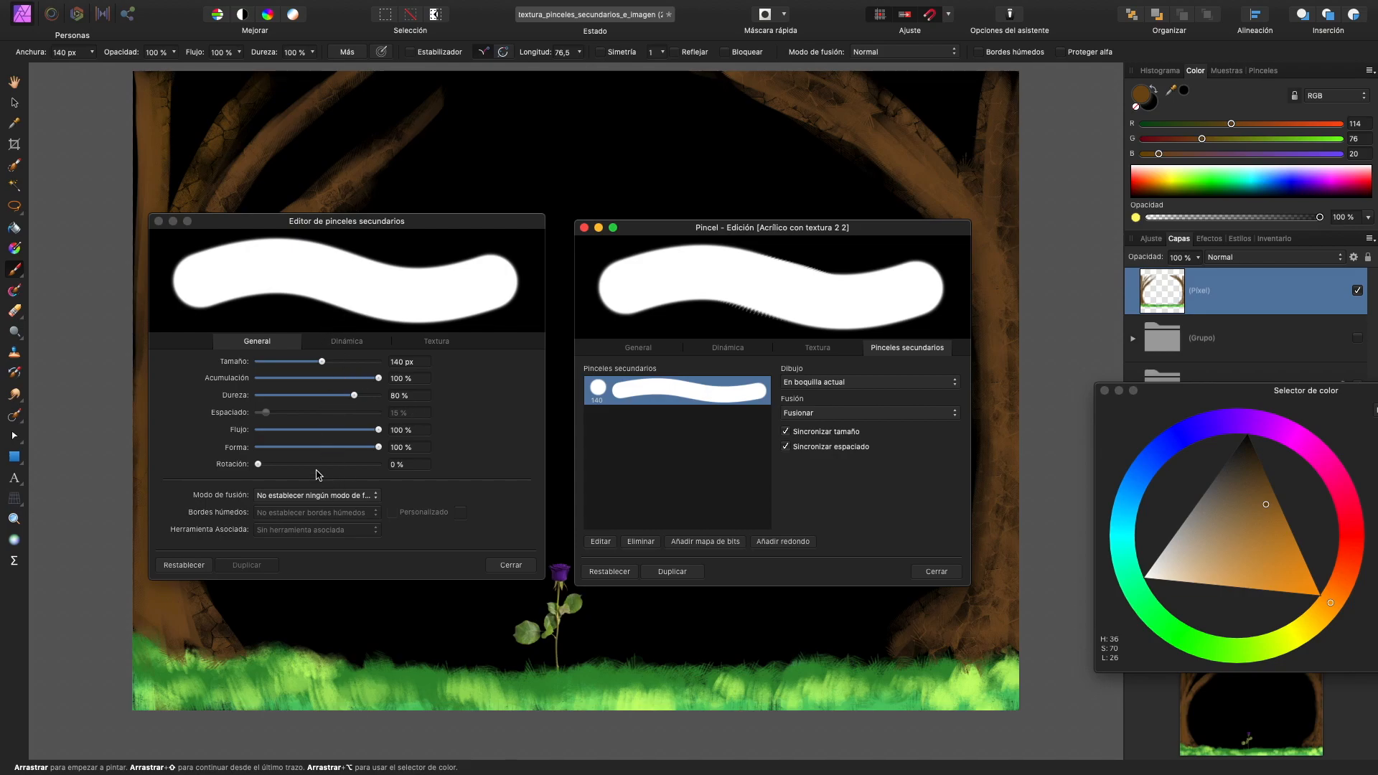
pyautogui.moveTo(326, 361); pyautogui.dragTo(313, 372)
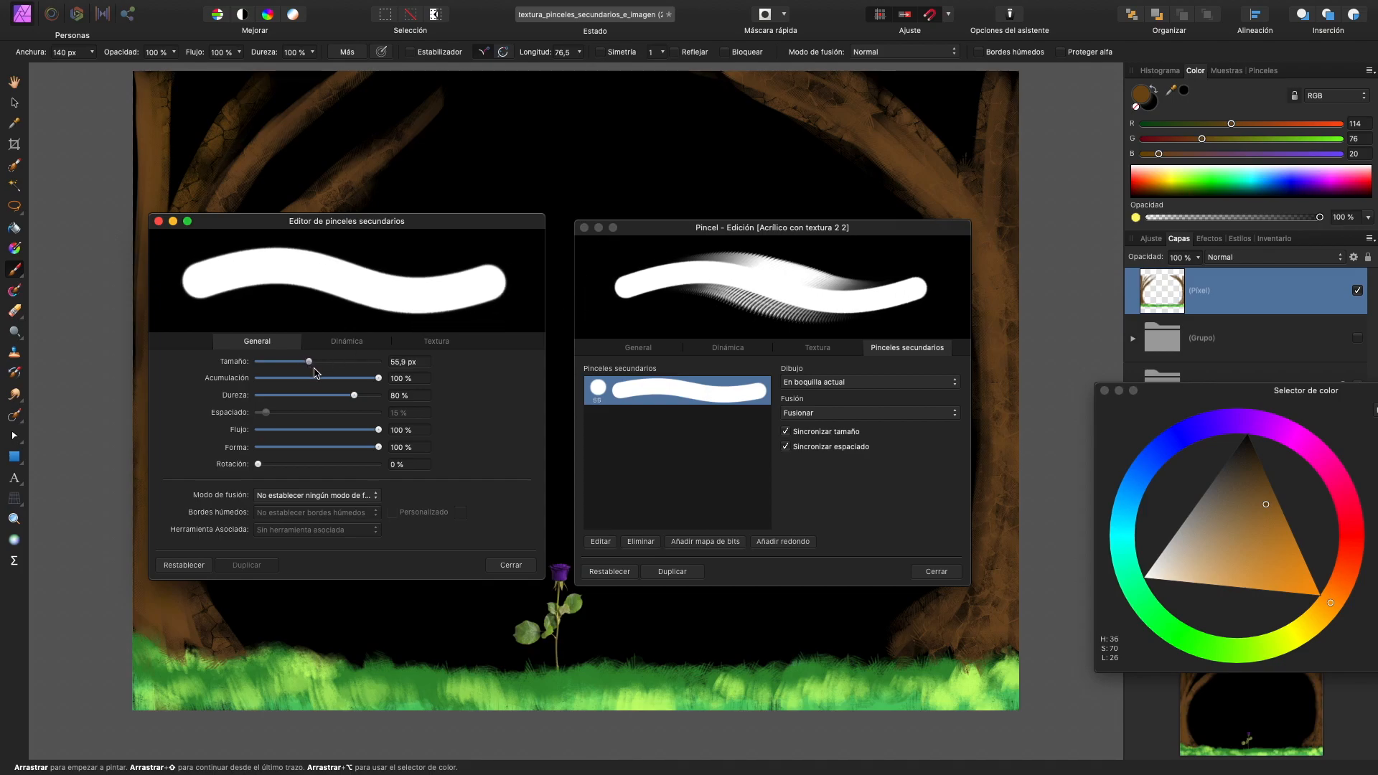
# - Try the Detrás de boquilla actual drawing option on the secondary brush and switch back to En boquilla actual
pyautogui.click(821, 384)
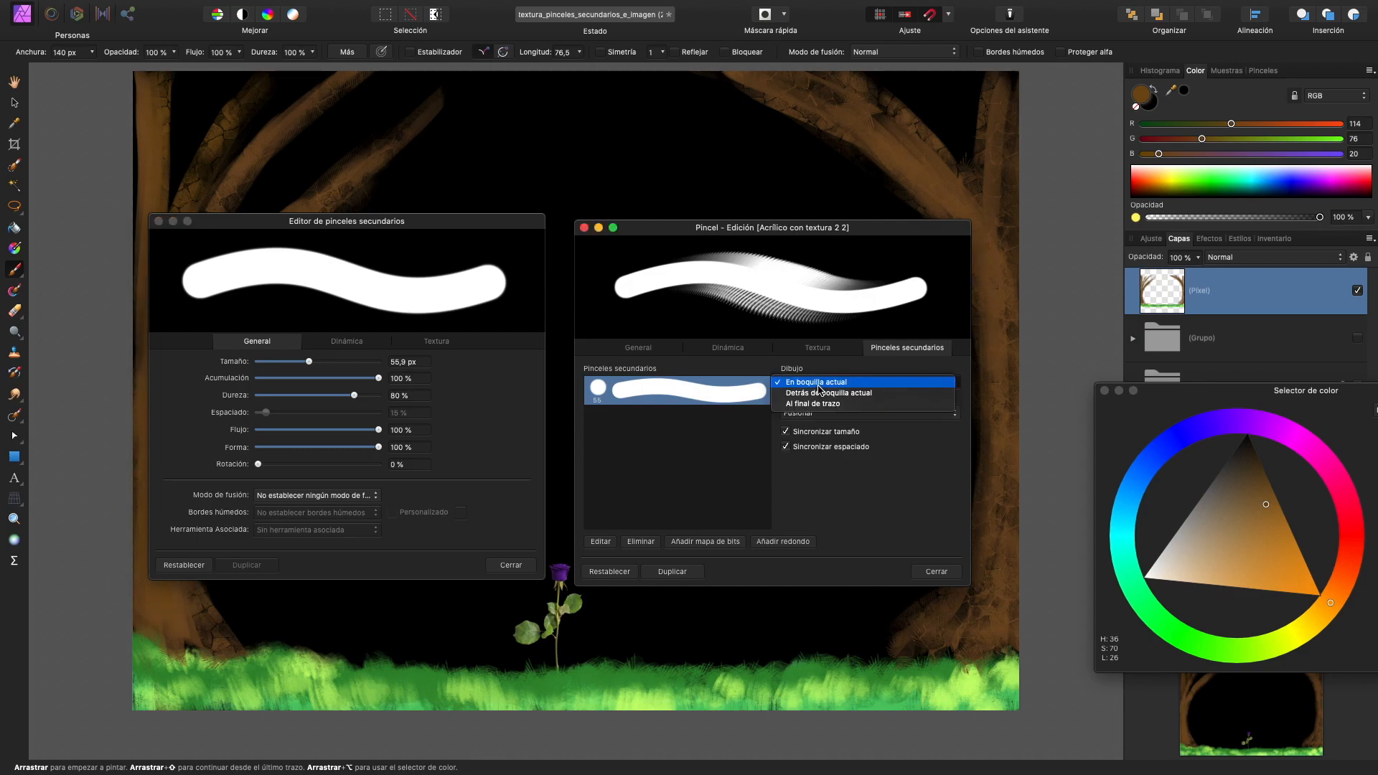
pyautogui.click(822, 393)
pyautogui.click(822, 380)
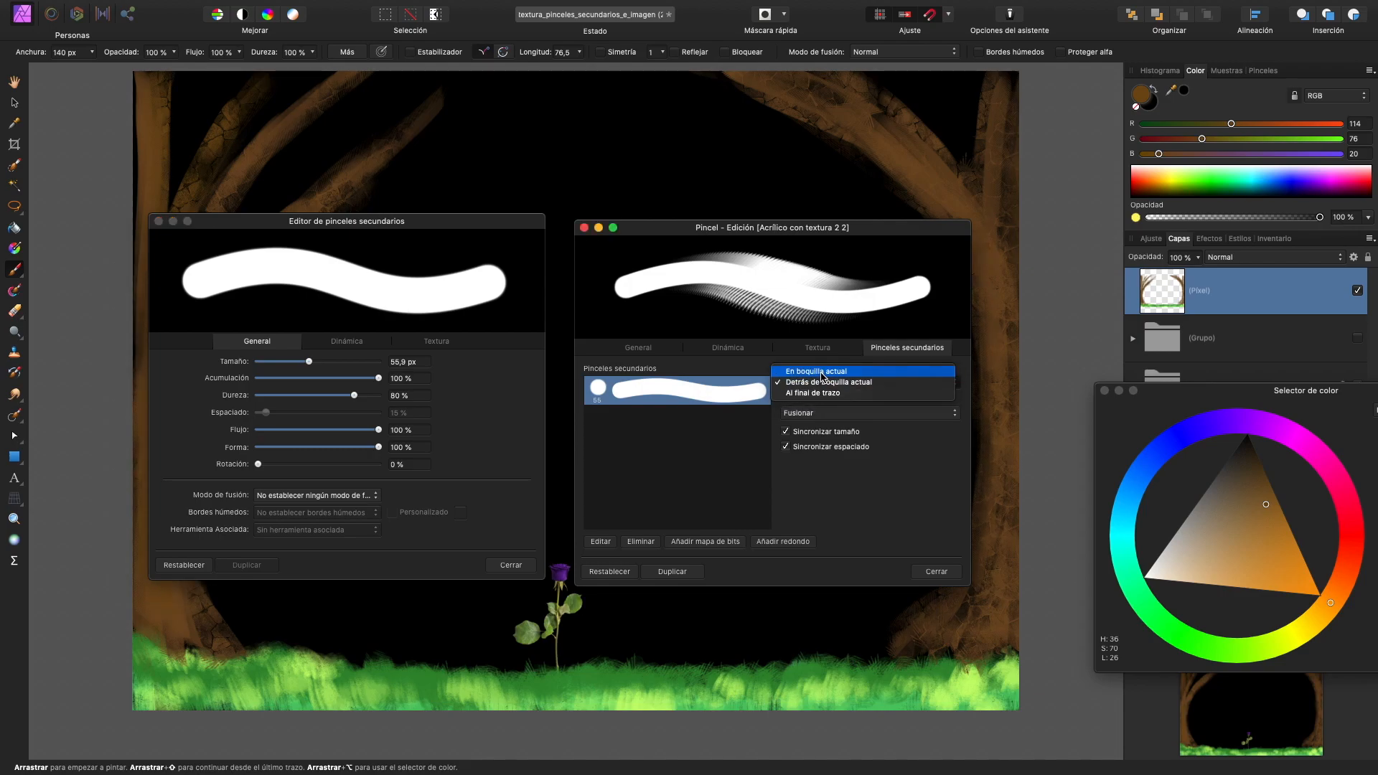
pyautogui.click(821, 372)
# - Set the secondary brush's blending (Fusión) to Borrar
pyautogui.click(813, 413)
pyautogui.click(810, 414)
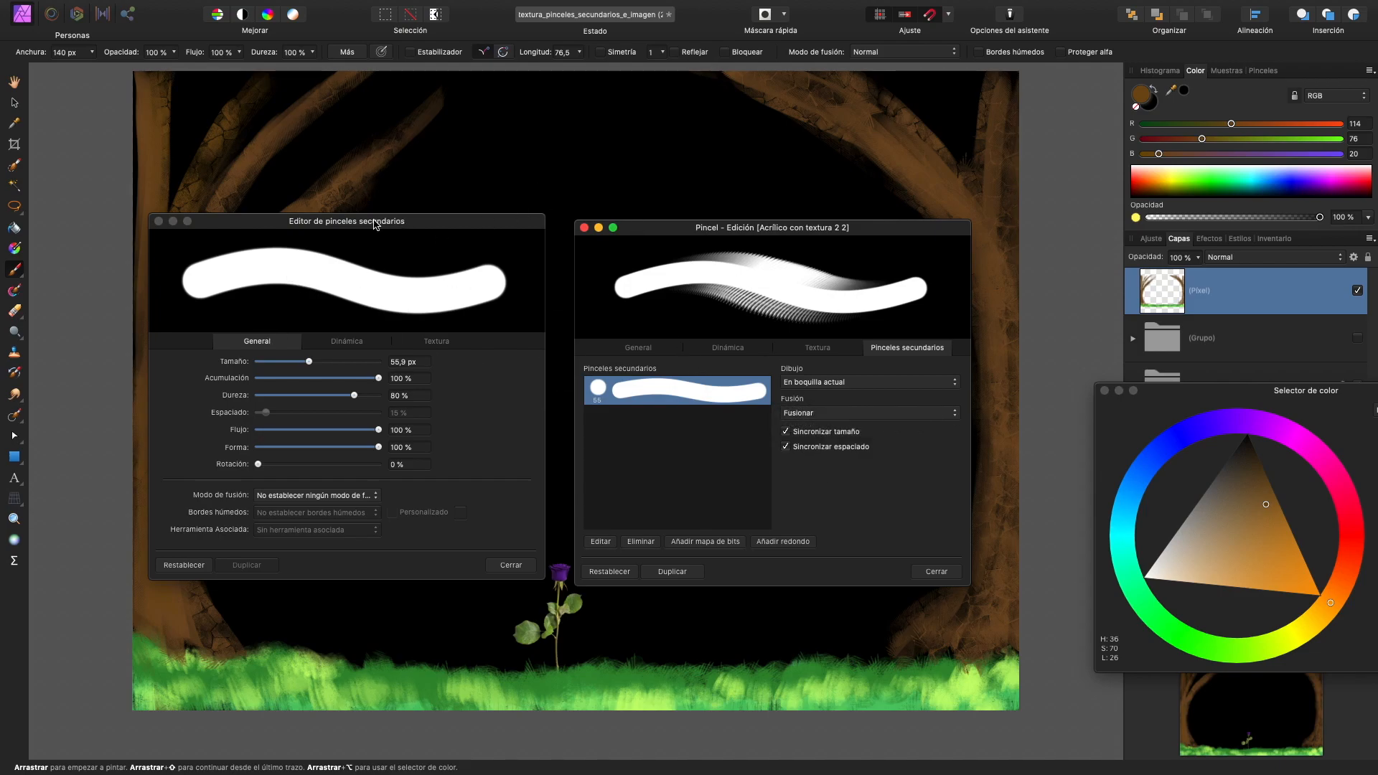
pyautogui.click(806, 419)
pyautogui.click(808, 427)
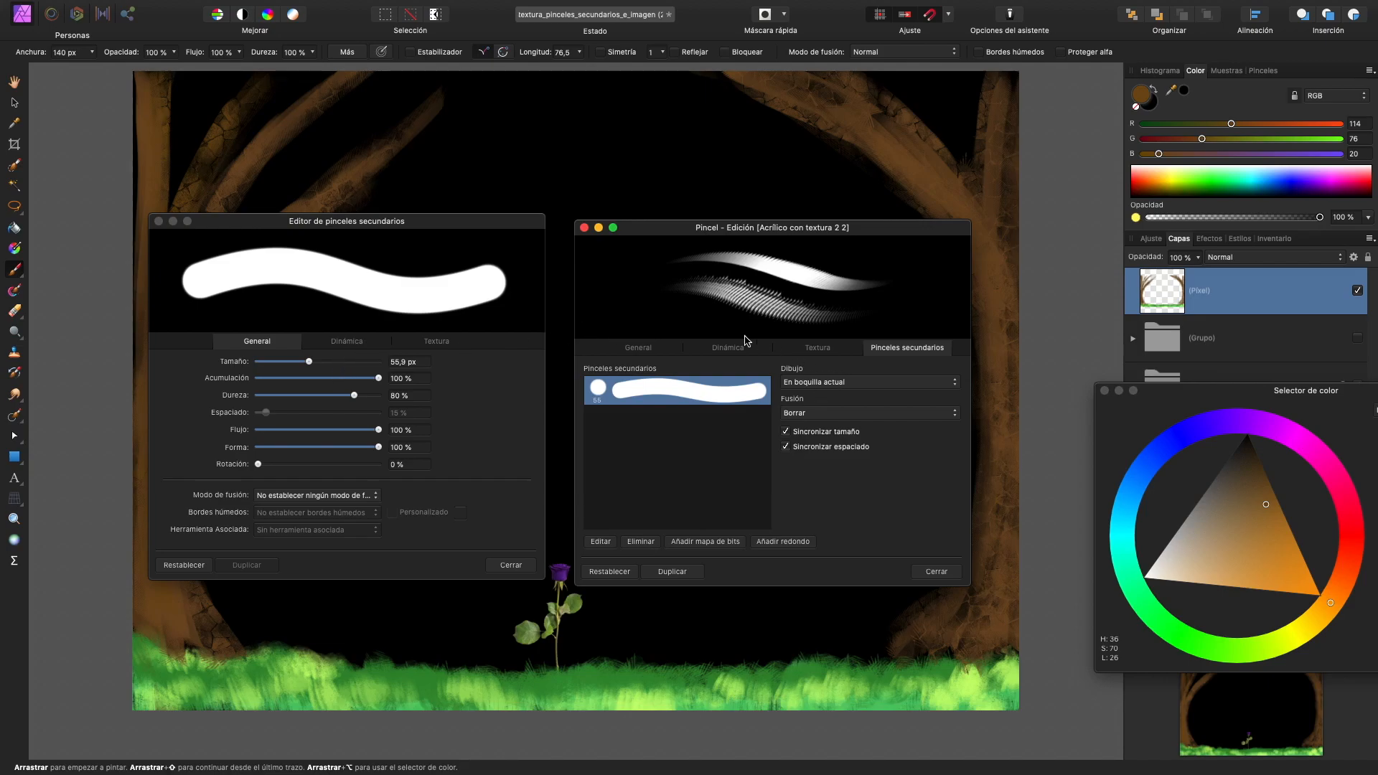
# - Adjust the secondary brush's nozzle to a size of 78.9 px, a shape of 34 % and a rotation of 18 %
pyautogui.moveTo(311, 366); pyautogui.dragTo(320, 367)
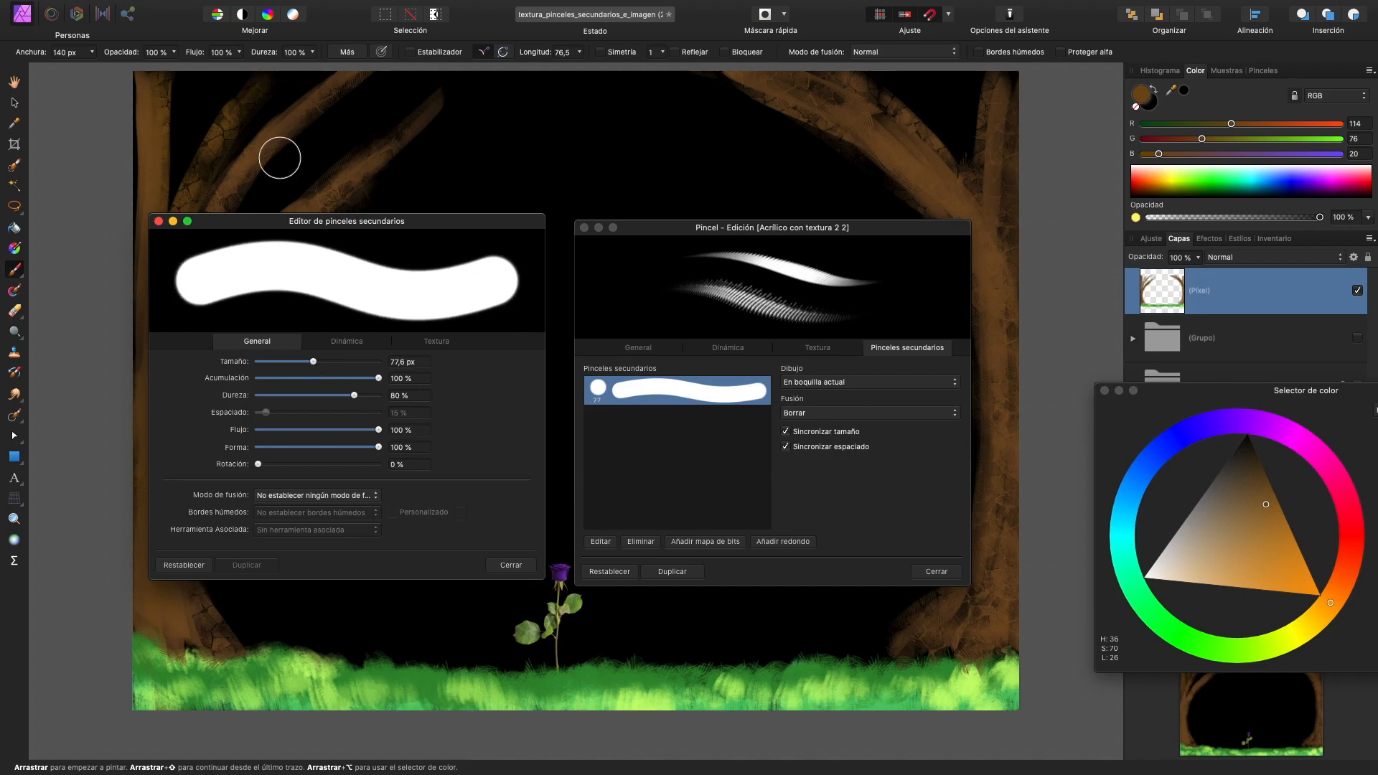
pyautogui.moveTo(379, 447)
pyautogui.mouseDown()
pyautogui.moveTo(290, 447)
pyautogui.moveTo(281, 466)
pyautogui.moveTo(293, 470)
pyautogui.moveTo(297, 452)
pyautogui.mouseUp()
pyautogui.moveTo(293, 465); pyautogui.dragTo(328, 459)
pyautogui.moveTo(316, 367); pyautogui.dragTo(316, 365)
pyautogui.moveTo(325, 447); pyautogui.dragTo(307, 447)
pyautogui.moveTo(285, 464); pyautogui.dragTo(303, 465)
pyautogui.moveTo(307, 446); pyautogui.dragTo(301, 464)
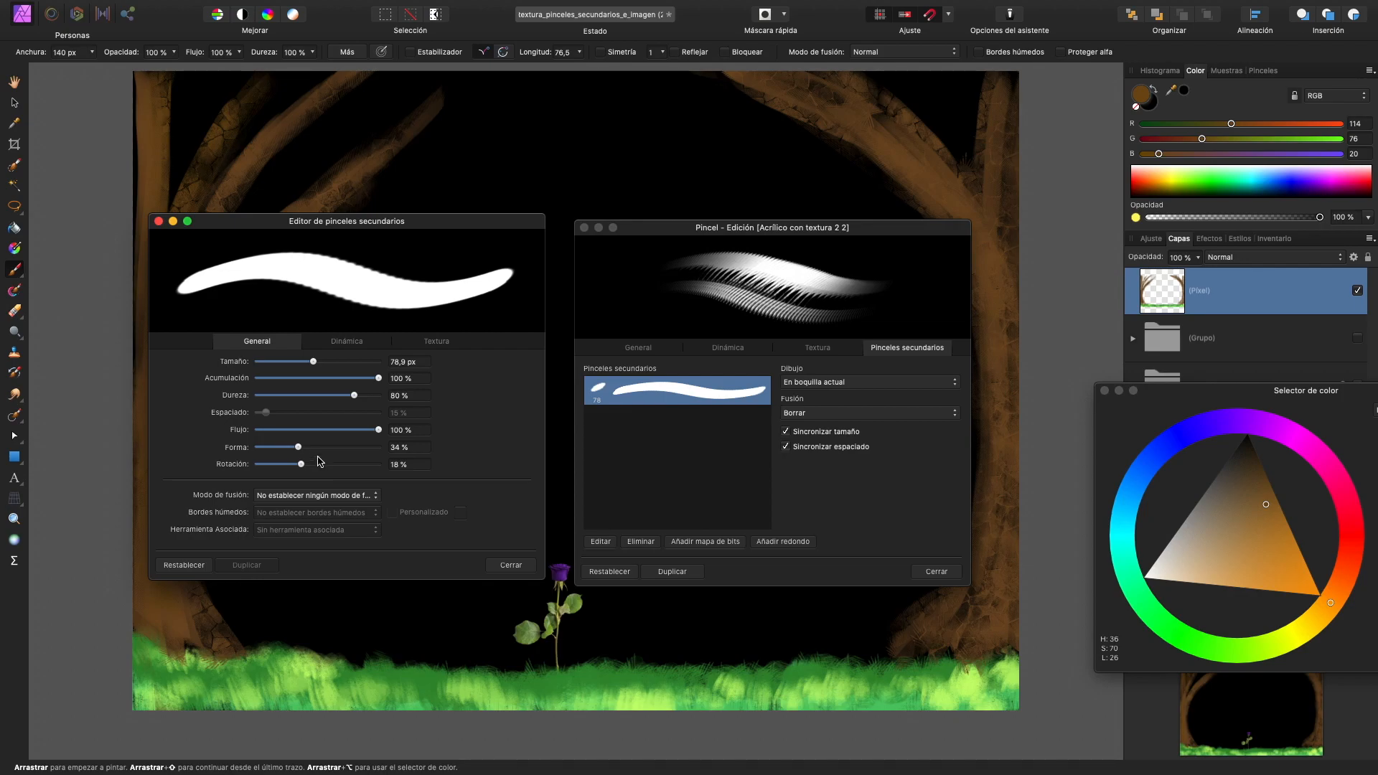
# - Try Fusionar as the secondary brush's blending and return it to Borrar for comparison
pyautogui.click(806, 416)
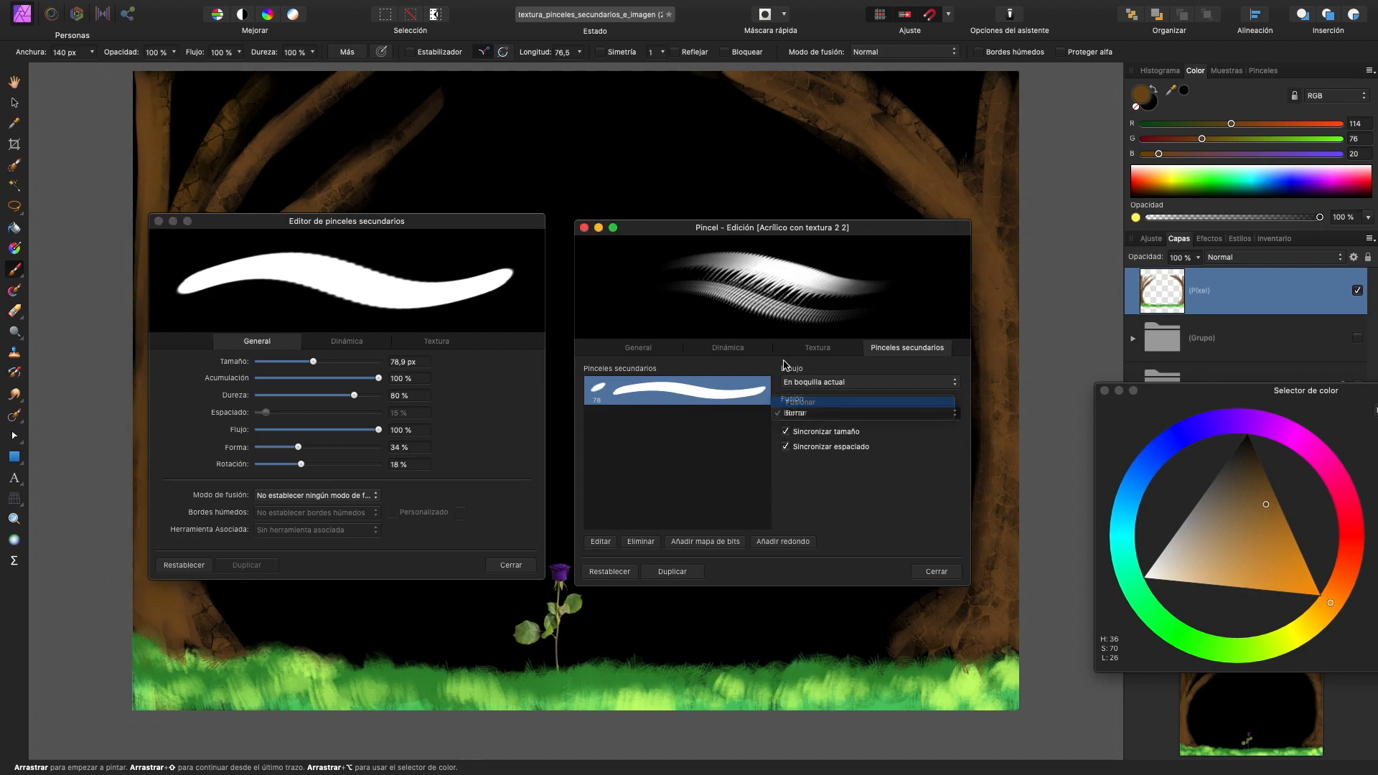
pyautogui.click(800, 403)
pyautogui.click(801, 414)
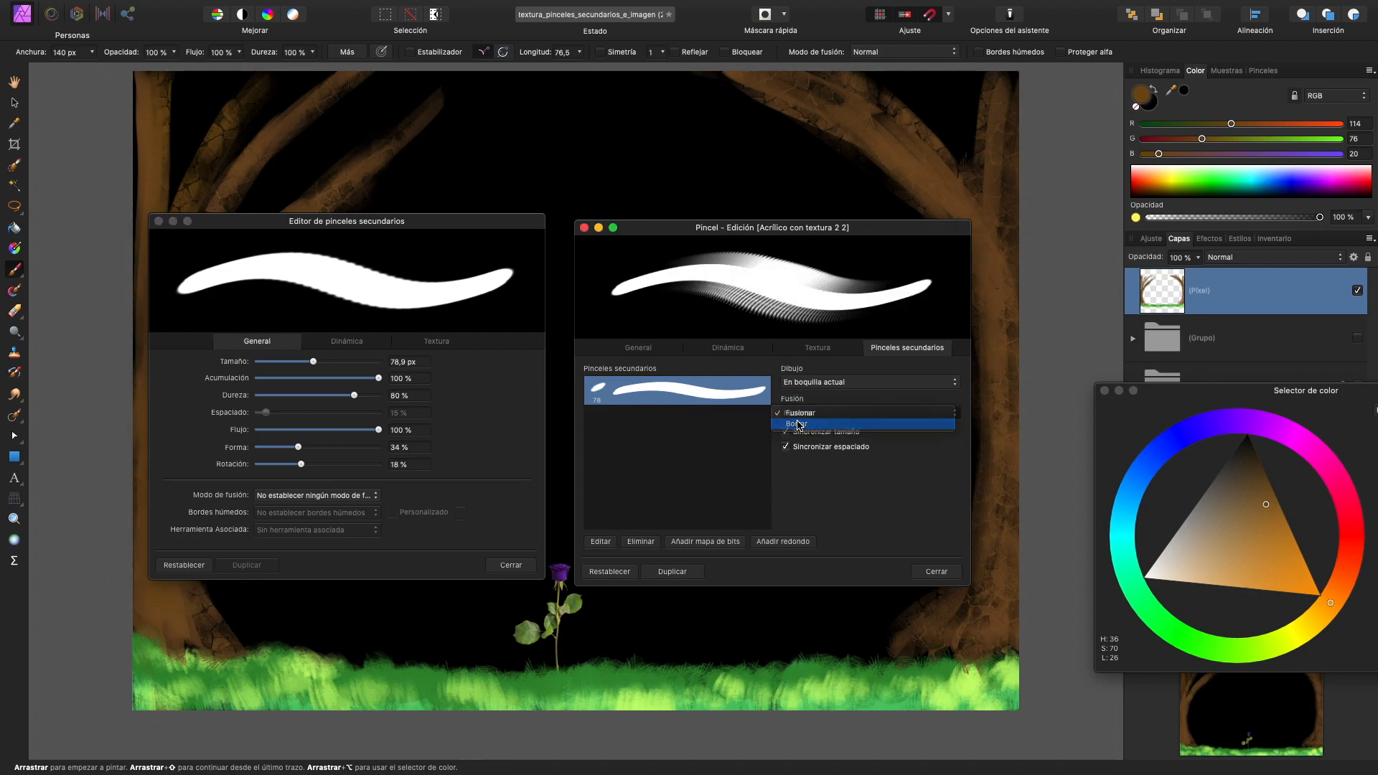
pyautogui.click(796, 424)
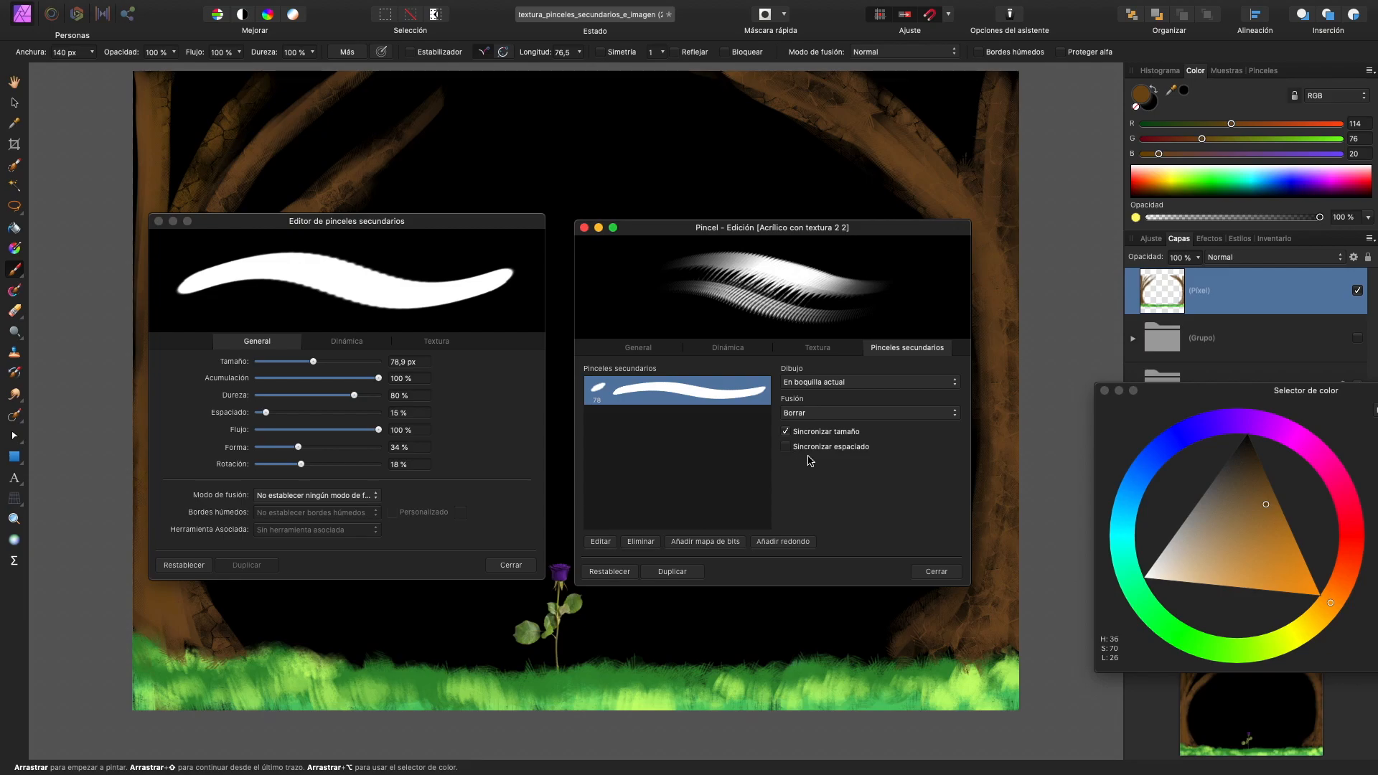
# - Set the secondary brush's spacing to 27 %, size to 83.9 px, shape to 38 % and rotation to 12 %
pyautogui.moveTo(267, 413); pyautogui.dragTo(281, 414)
pyautogui.moveTo(312, 367); pyautogui.dragTo(315, 370)
pyautogui.moveTo(300, 465)
pyautogui.mouseDown()
pyautogui.moveTo(288, 463)
pyautogui.moveTo(310, 448)
pyautogui.mouseUp()
pyautogui.moveTo(317, 366); pyautogui.dragTo(313, 379)
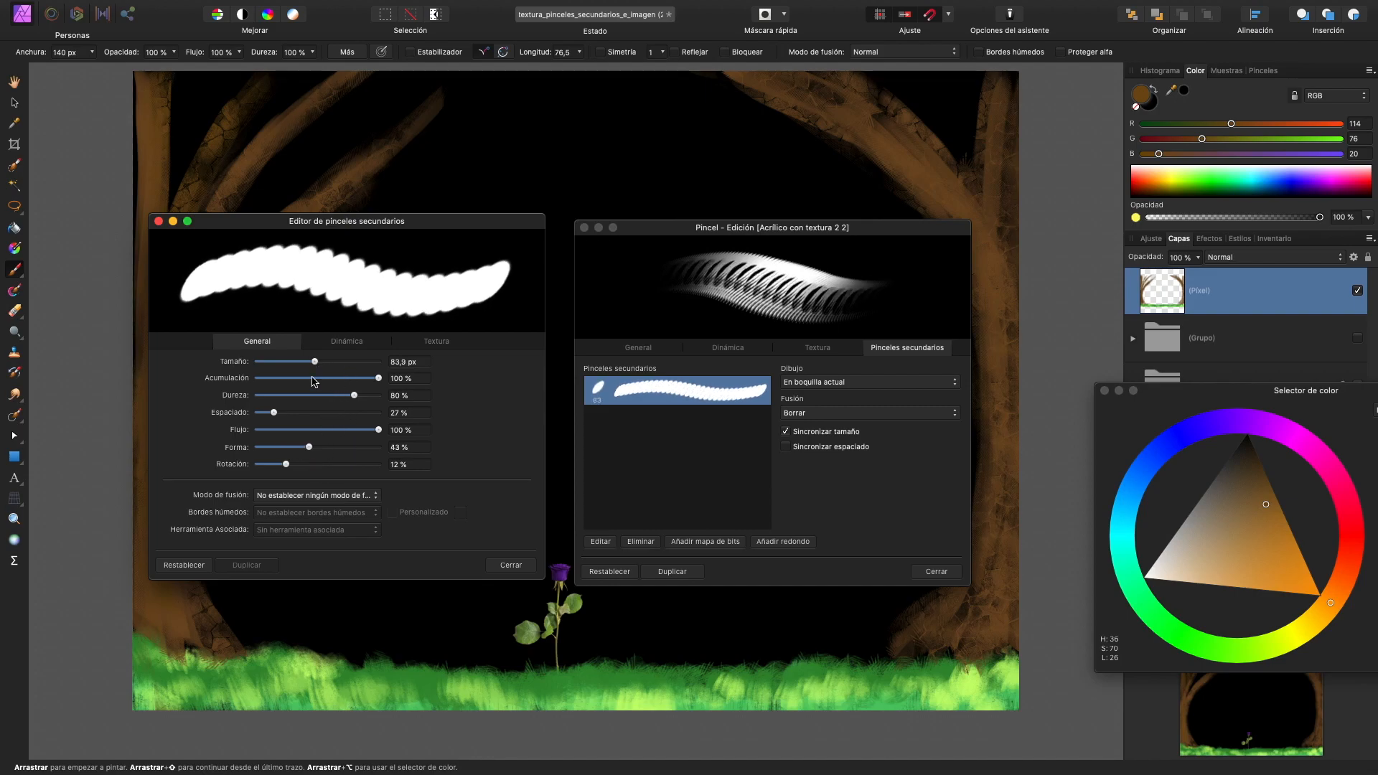
pyautogui.moveTo(304, 452); pyautogui.dragTo(308, 459)
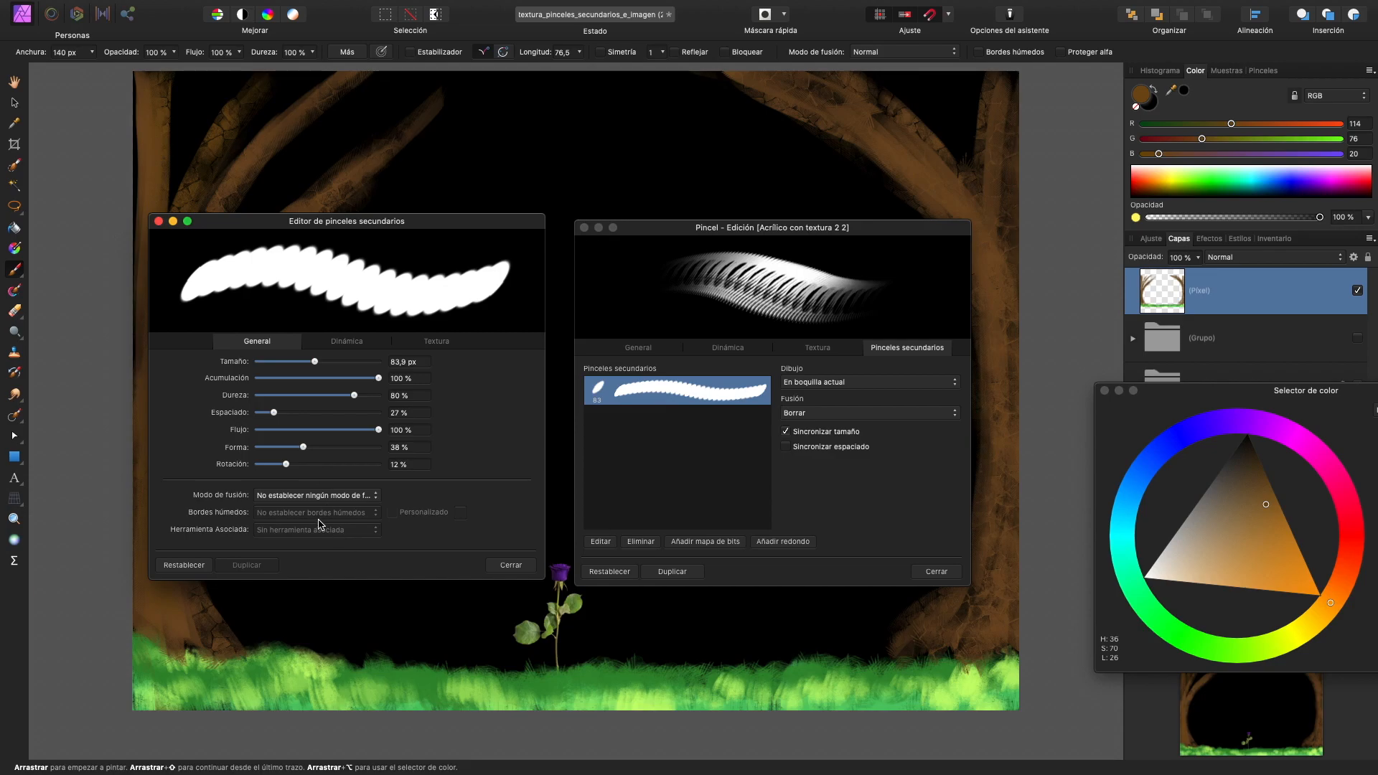
# - Set the secondary brush's random dynamics to 77 % rotation, 94 % X scatter, 51 % Y scatter and 74 % shape variation
pyautogui.moveTo(76, 773)
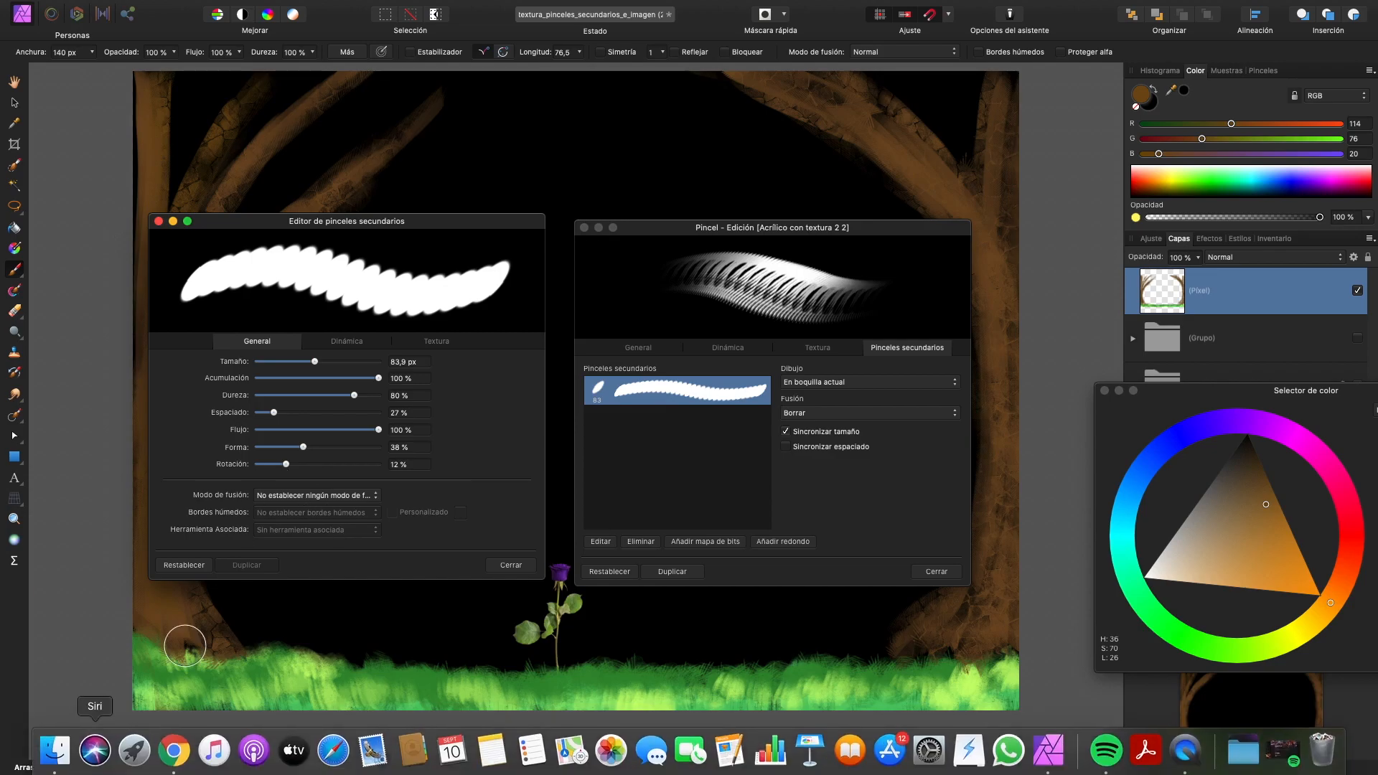
pyautogui.click(345, 341)
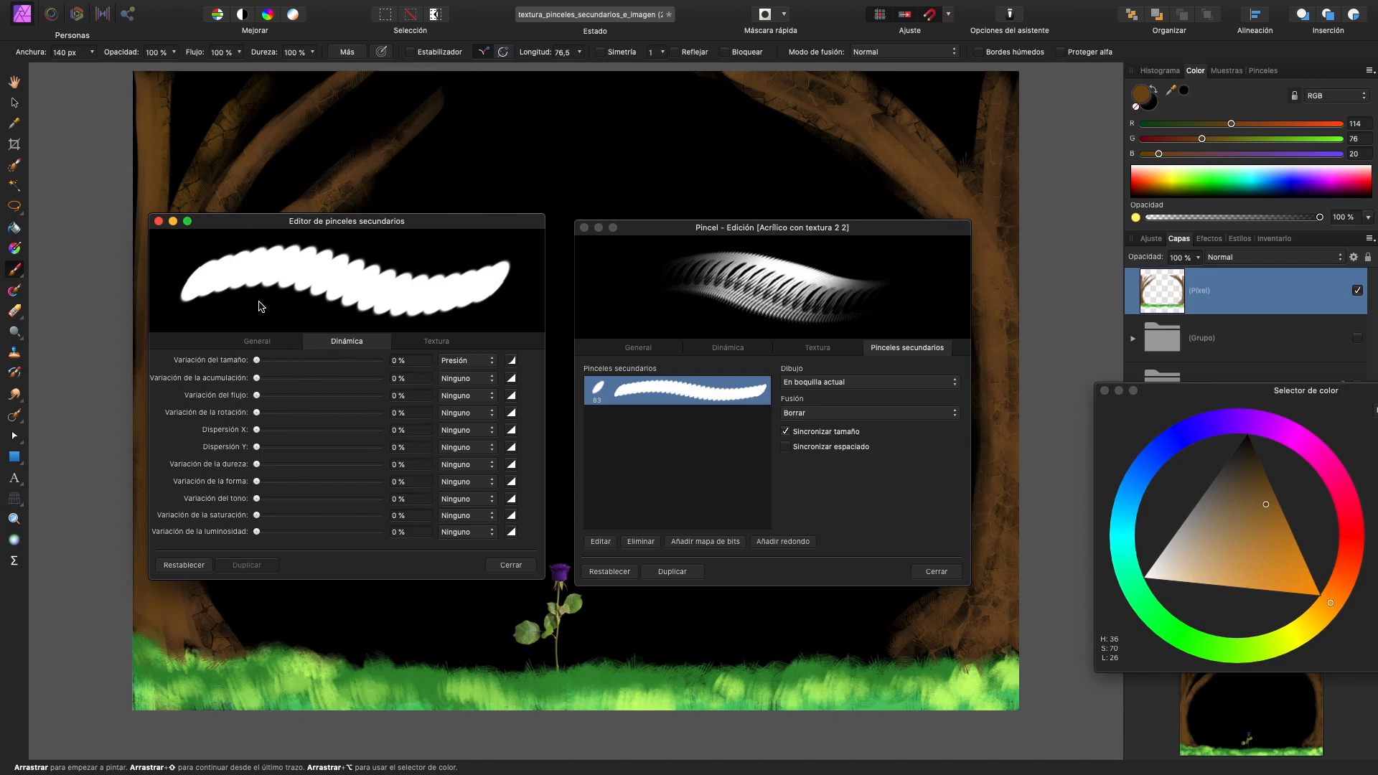
pyautogui.moveTo(259, 429)
pyautogui.mouseDown()
pyautogui.moveTo(303, 443)
pyautogui.moveTo(275, 454)
pyautogui.moveTo(307, 460)
pyautogui.moveTo(285, 433)
pyautogui.moveTo(288, 447)
pyautogui.moveTo(348, 431)
pyautogui.mouseUp()
pyautogui.moveTo(256, 412); pyautogui.dragTo(354, 413)
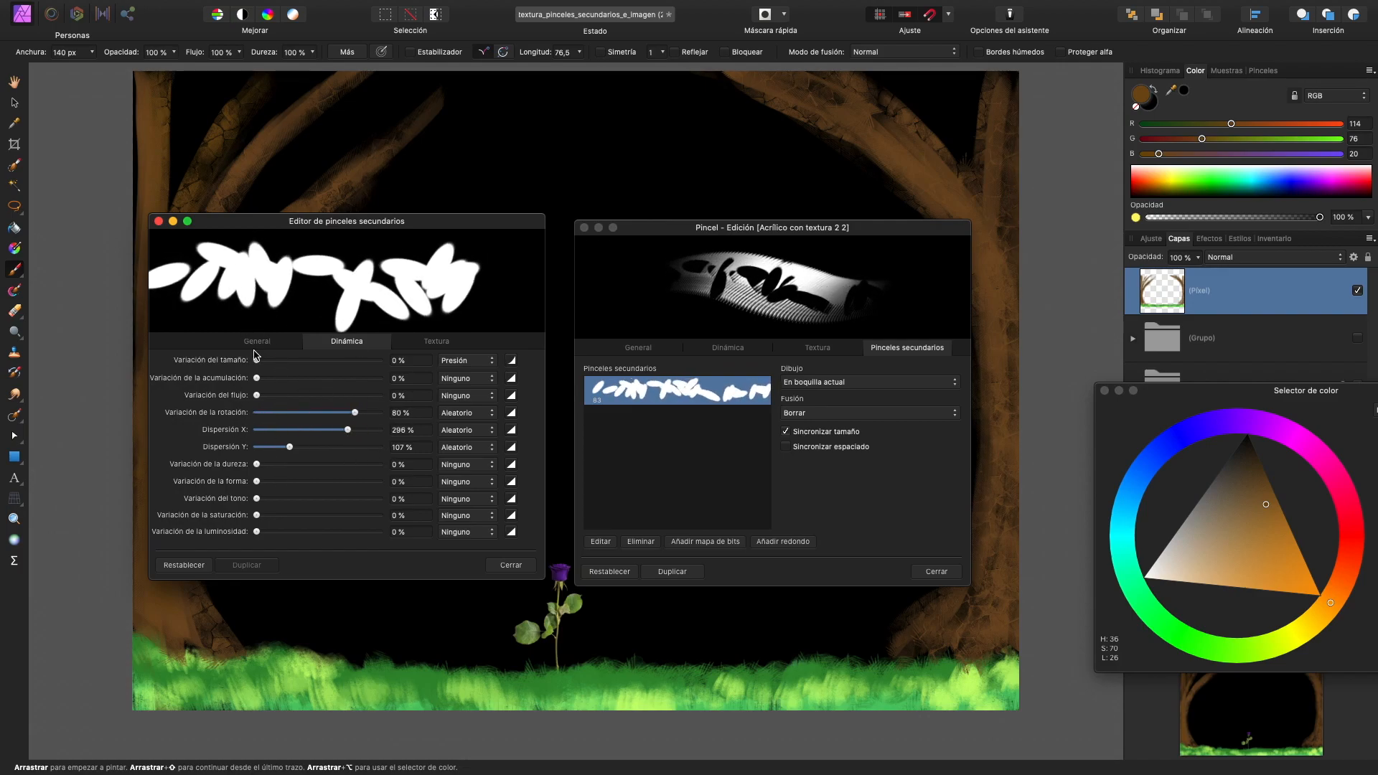
pyautogui.moveTo(257, 481); pyautogui.dragTo(329, 480)
pyautogui.moveTo(355, 413)
pyautogui.mouseDown()
pyautogui.moveTo(338, 432)
pyautogui.moveTo(285, 430)
pyautogui.moveTo(272, 446)
pyautogui.mouseUp()
pyautogui.moveTo(330, 481); pyautogui.dragTo(347, 481)
pyautogui.moveTo(340, 413); pyautogui.dragTo(353, 427)
# - Toggle the secondary brush's spacing synchronisation on and back off, and set its spacing to 19 %
pyautogui.click(785, 447)
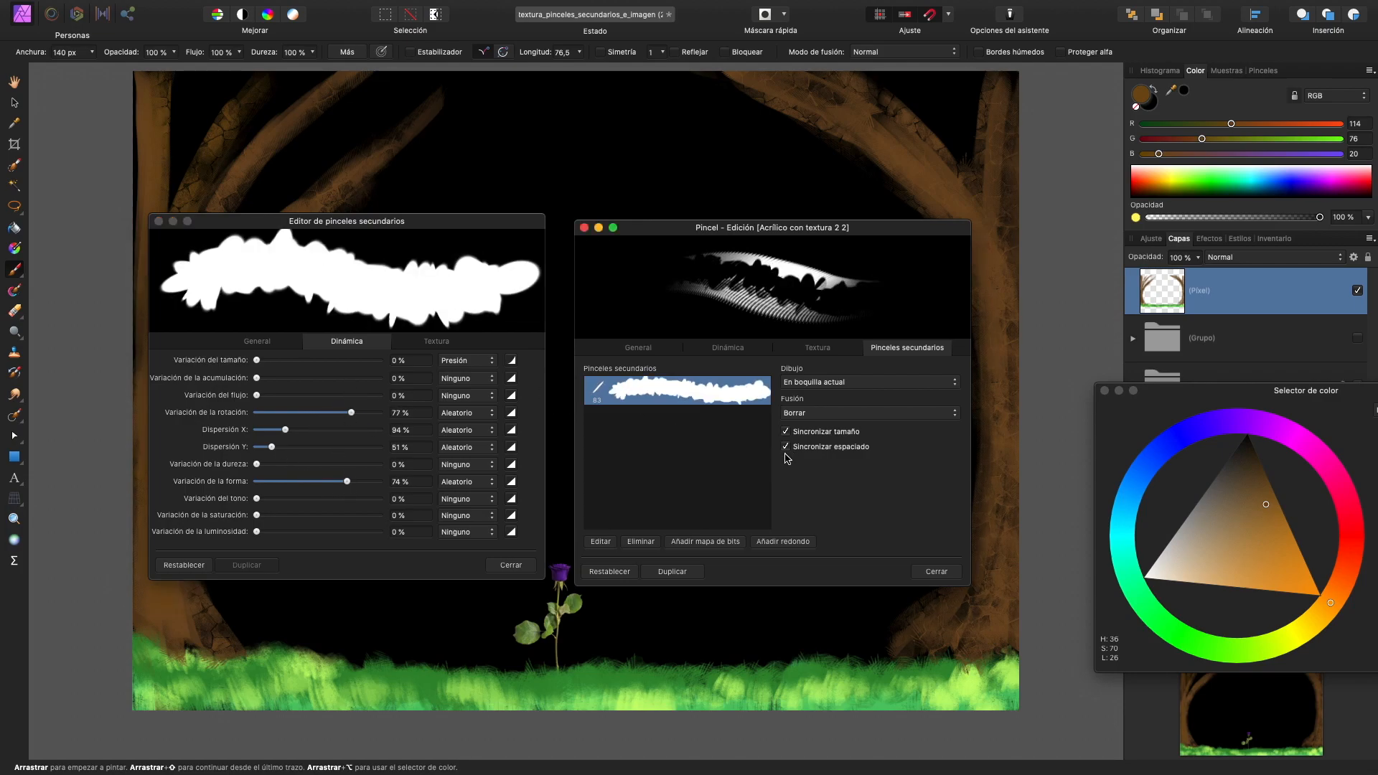
pyautogui.click(280, 342)
pyautogui.moveTo(263, 413); pyautogui.dragTo(270, 415)
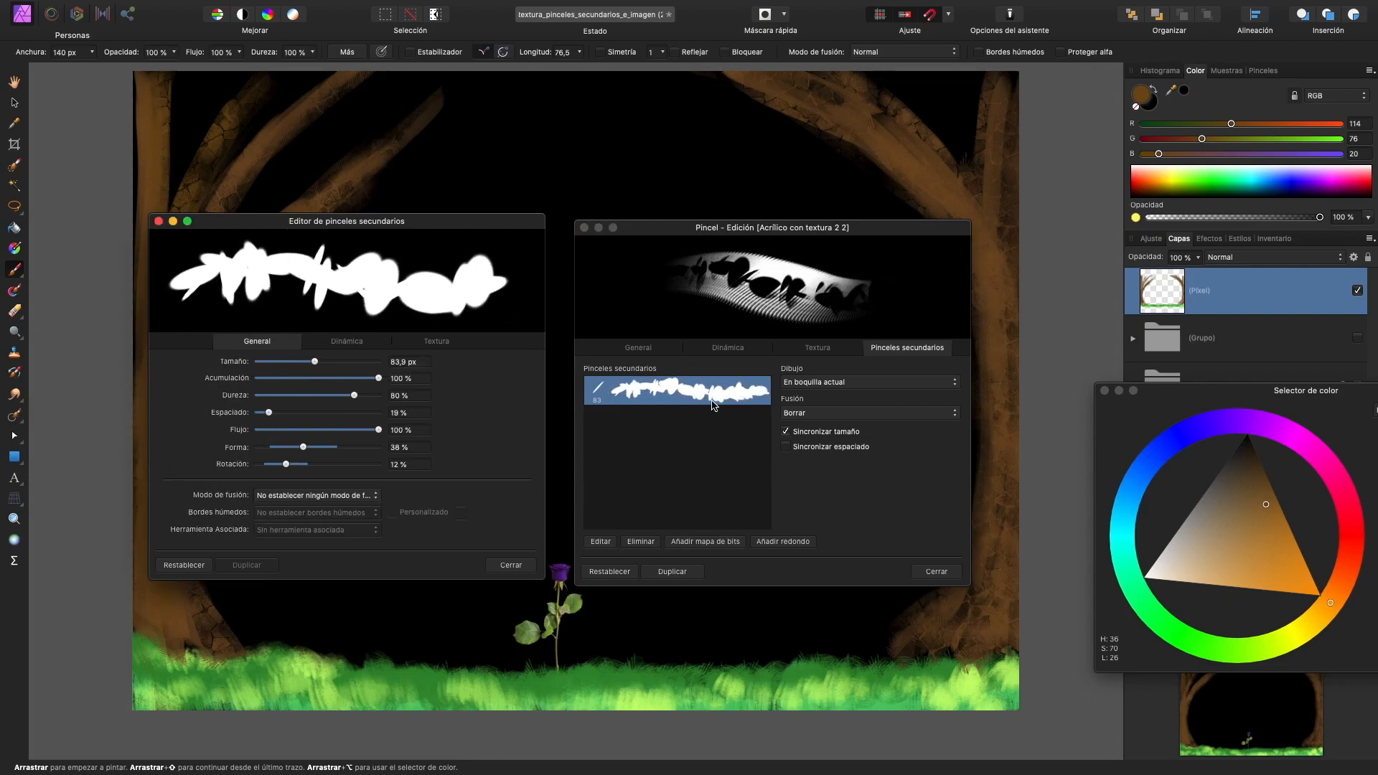
# - Give the secondary brush random variations of 8 % hue, 6 % saturation and 5 % luminosity
pyautogui.click(349, 343)
pyautogui.moveTo(256, 498); pyautogui.dragTo(265, 499)
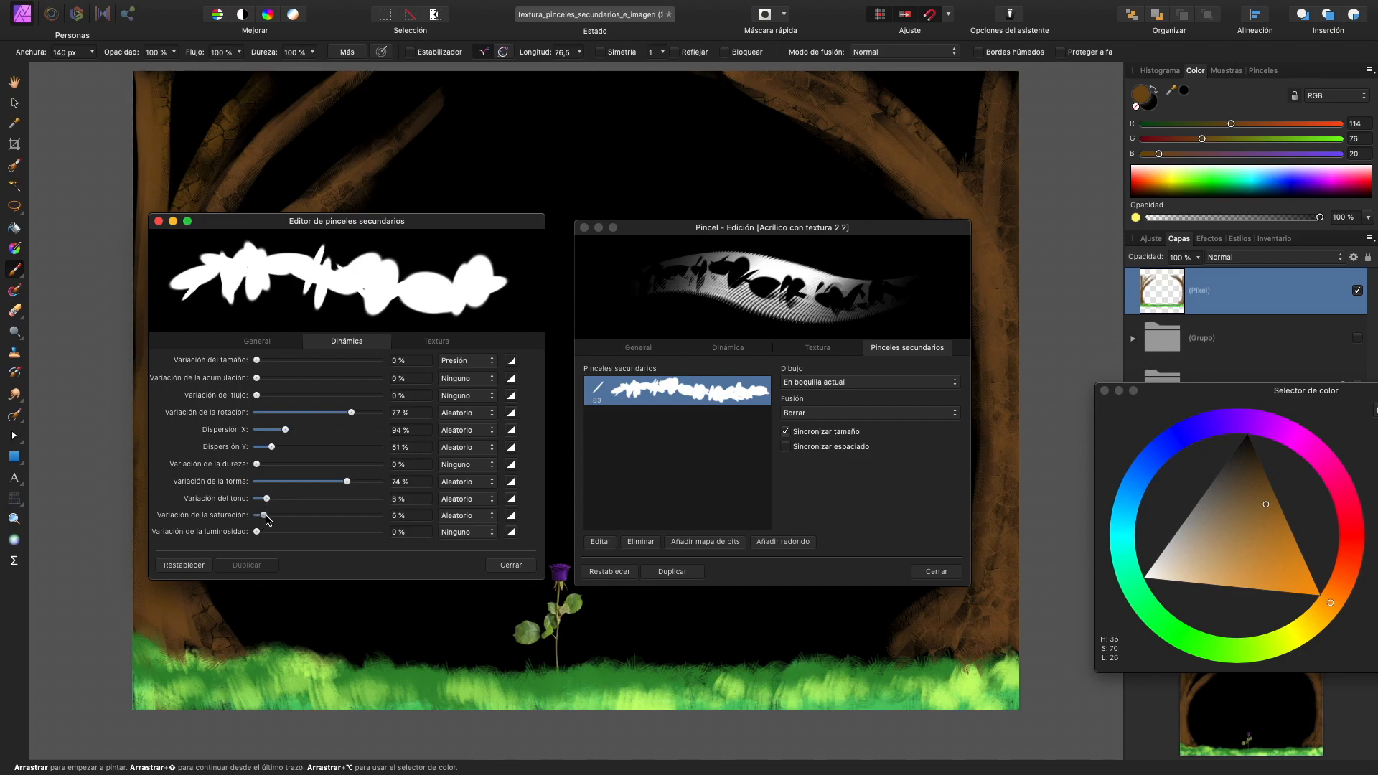
pyautogui.moveTo(257, 532); pyautogui.dragTo(260, 532)
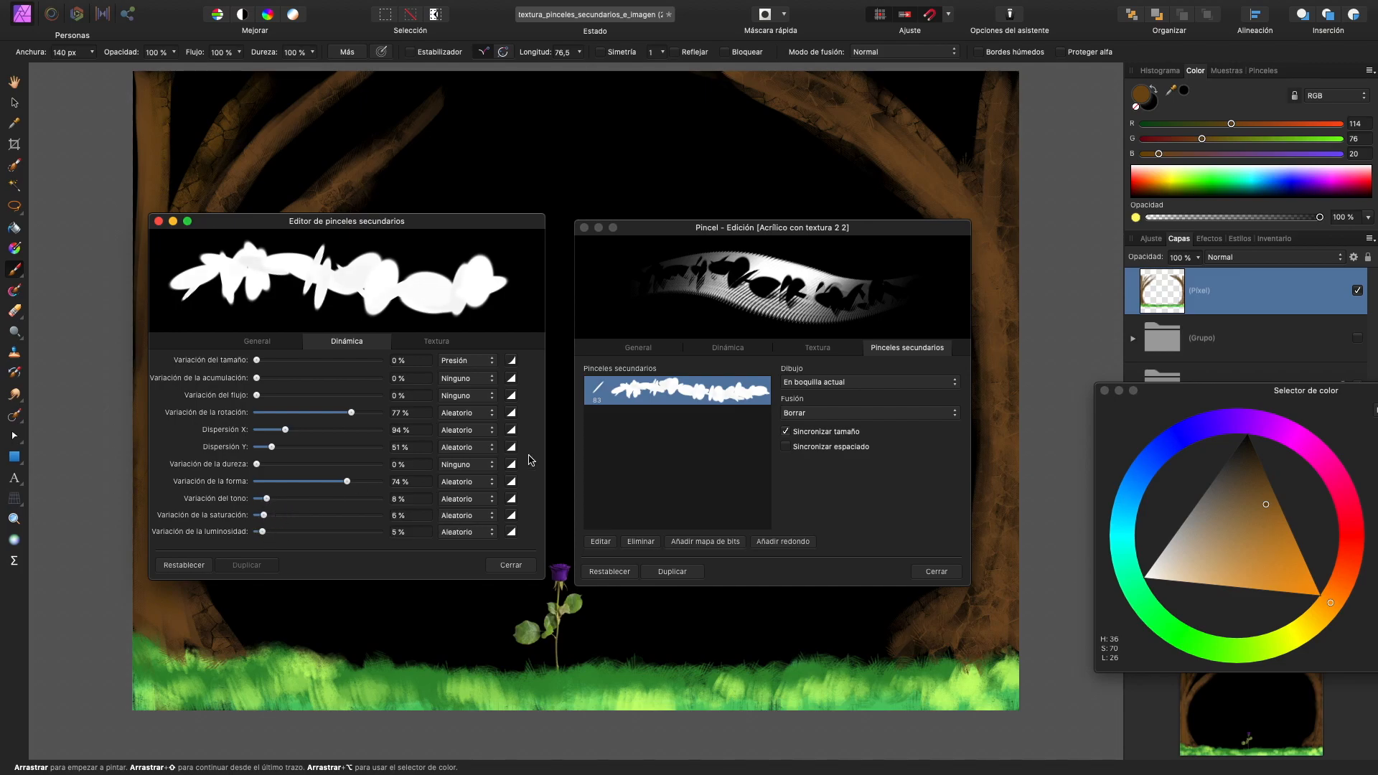
# - Move the secondary brush editor off the left tree, try a brown test stroke below its branch and undo it
pyautogui.moveTo(346, 221); pyautogui.dragTo(353, 416)
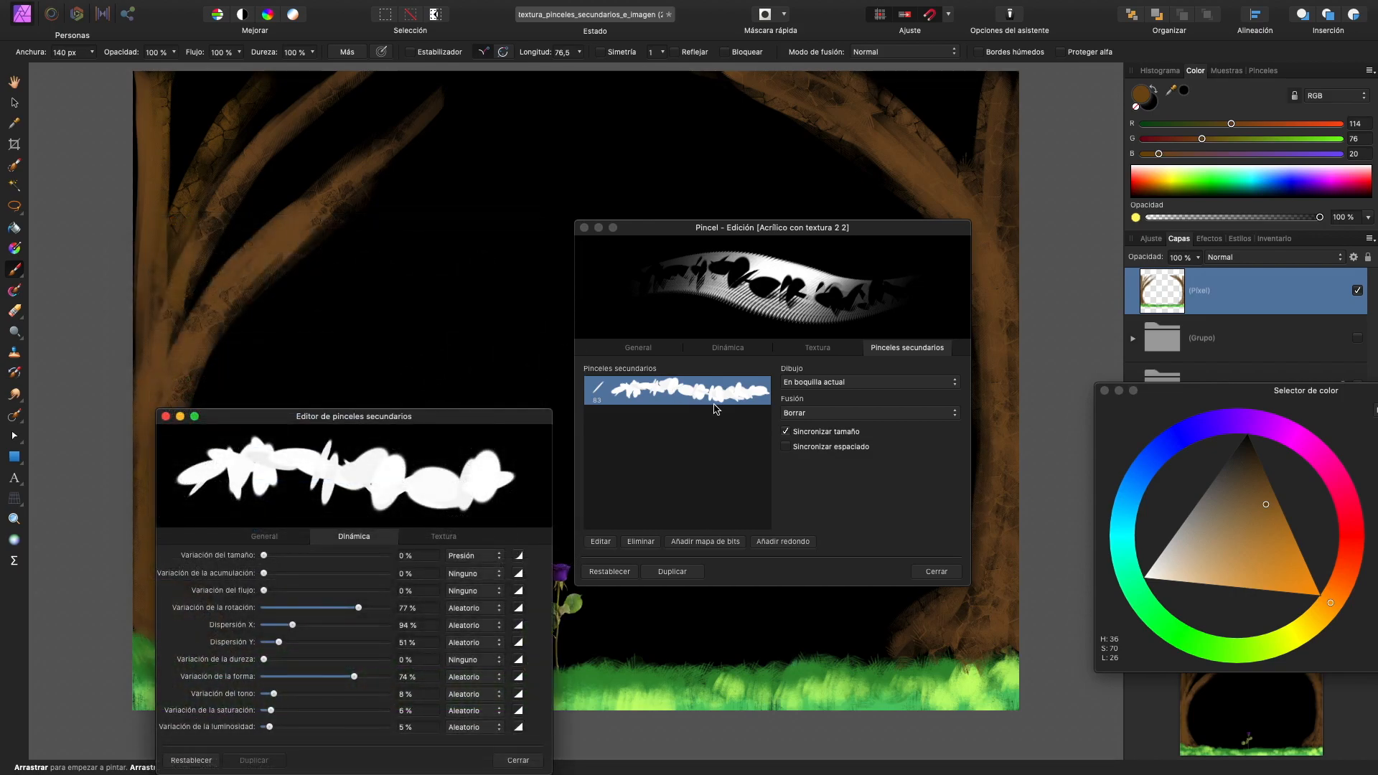
pyautogui.moveTo(343, 220); pyautogui.dragTo(307, 237)
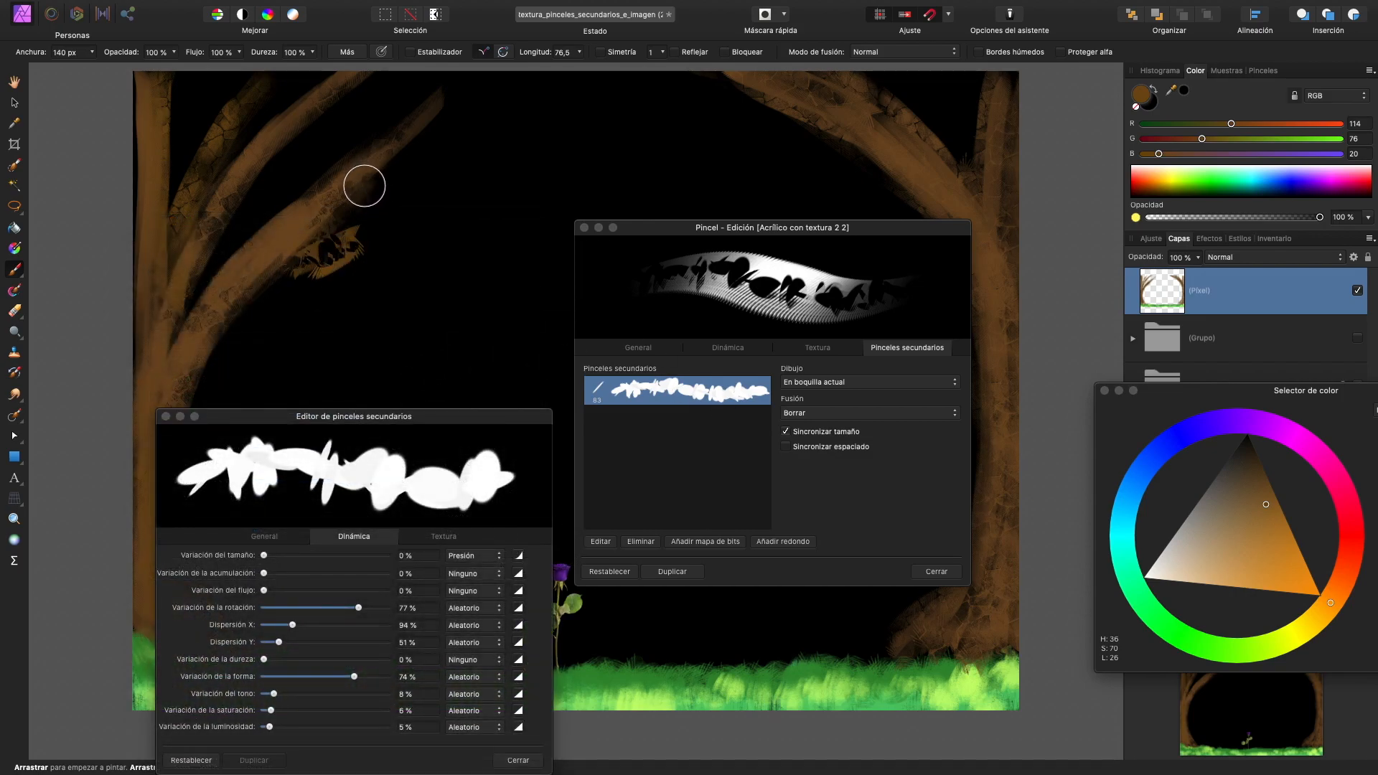
pyautogui.press('super+z')
# - Set the brush colour's red value to 29 for a dark green and paint foliage over the left tree's branches
pyautogui.moveTo(1231, 123); pyautogui.dragTo(1165, 123)
pyautogui.moveTo(323, 237)
pyautogui.mouseDown()
pyautogui.moveTo(279, 281)
pyautogui.moveTo(298, 281)
pyautogui.moveTo(245, 316)
pyautogui.mouseUp()
pyautogui.moveTo(237, 253)
pyautogui.mouseDown()
pyautogui.moveTo(252, 206)
pyautogui.moveTo(295, 201)
pyautogui.moveTo(394, 88)
pyautogui.mouseUp()
pyautogui.moveTo(237, 113)
pyautogui.mouseDown()
pyautogui.moveTo(138, 155)
pyautogui.moveTo(155, 177)
pyautogui.moveTo(198, 174)
pyautogui.moveTo(216, 212)
pyautogui.mouseUp()
# - Set the secondary brush's blending to Fusionar and paint dense dark green foliage over the left tree's crown
pyautogui.click(809, 414)
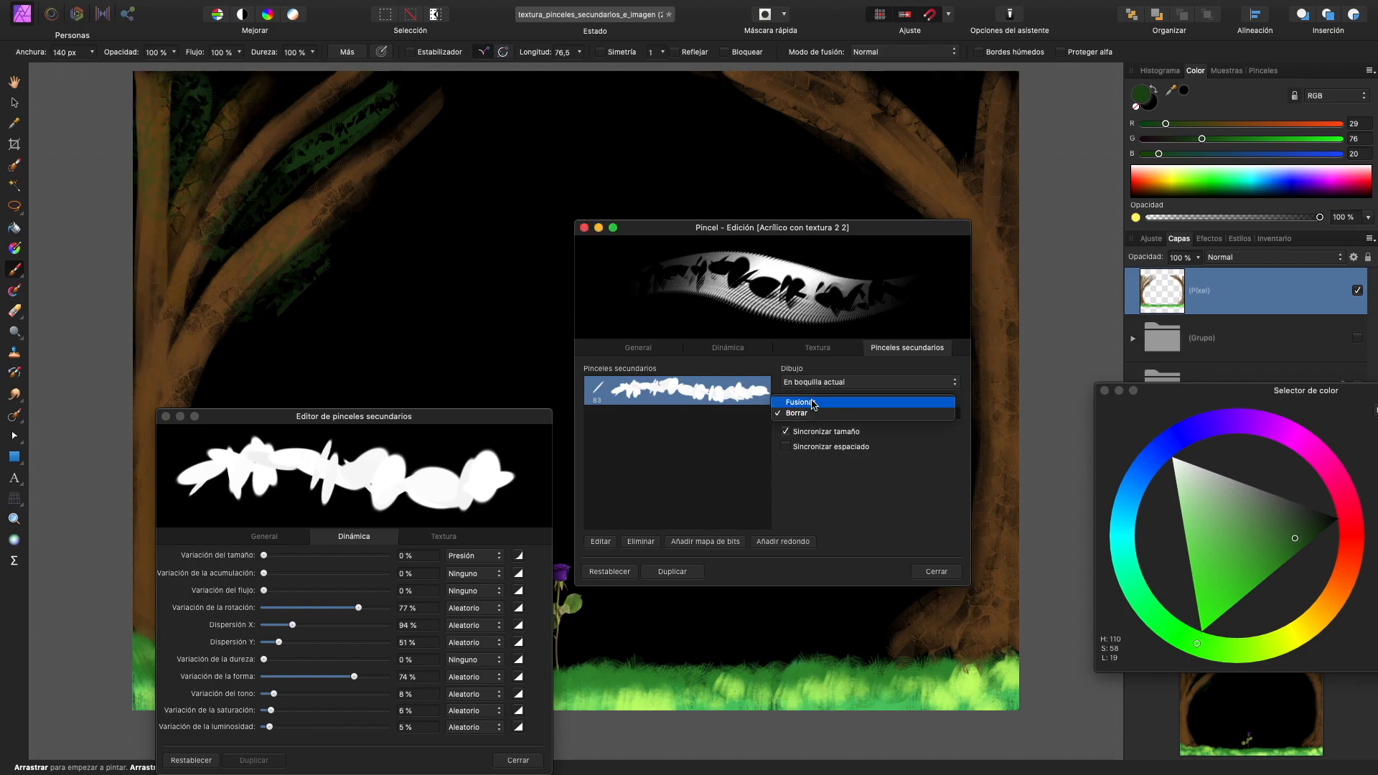
pyautogui.click(809, 403)
pyautogui.moveTo(242, 133)
pyautogui.mouseDown()
pyautogui.moveTo(191, 139)
pyautogui.moveTo(155, 100)
pyautogui.moveTo(155, 135)
pyautogui.moveTo(255, 193)
pyautogui.moveTo(183, 210)
pyautogui.moveTo(140, 135)
pyautogui.moveTo(183, 226)
pyautogui.moveTo(146, 302)
pyautogui.moveTo(224, 250)
pyautogui.moveTo(202, 282)
pyautogui.moveTo(226, 314)
pyautogui.moveTo(245, 299)
pyautogui.moveTo(169, 315)
pyautogui.moveTo(209, 336)
pyautogui.moveTo(146, 288)
pyautogui.moveTo(233, 286)
pyautogui.moveTo(279, 251)
pyautogui.moveTo(189, 251)
pyautogui.moveTo(158, 206)
pyautogui.moveTo(250, 235)
pyautogui.moveTo(294, 203)
pyautogui.moveTo(313, 245)
pyautogui.moveTo(337, 186)
pyautogui.moveTo(384, 199)
pyautogui.moveTo(439, 102)
pyautogui.moveTo(301, 164)
pyautogui.moveTo(305, 91)
pyautogui.moveTo(359, 86)
pyautogui.mouseUp()
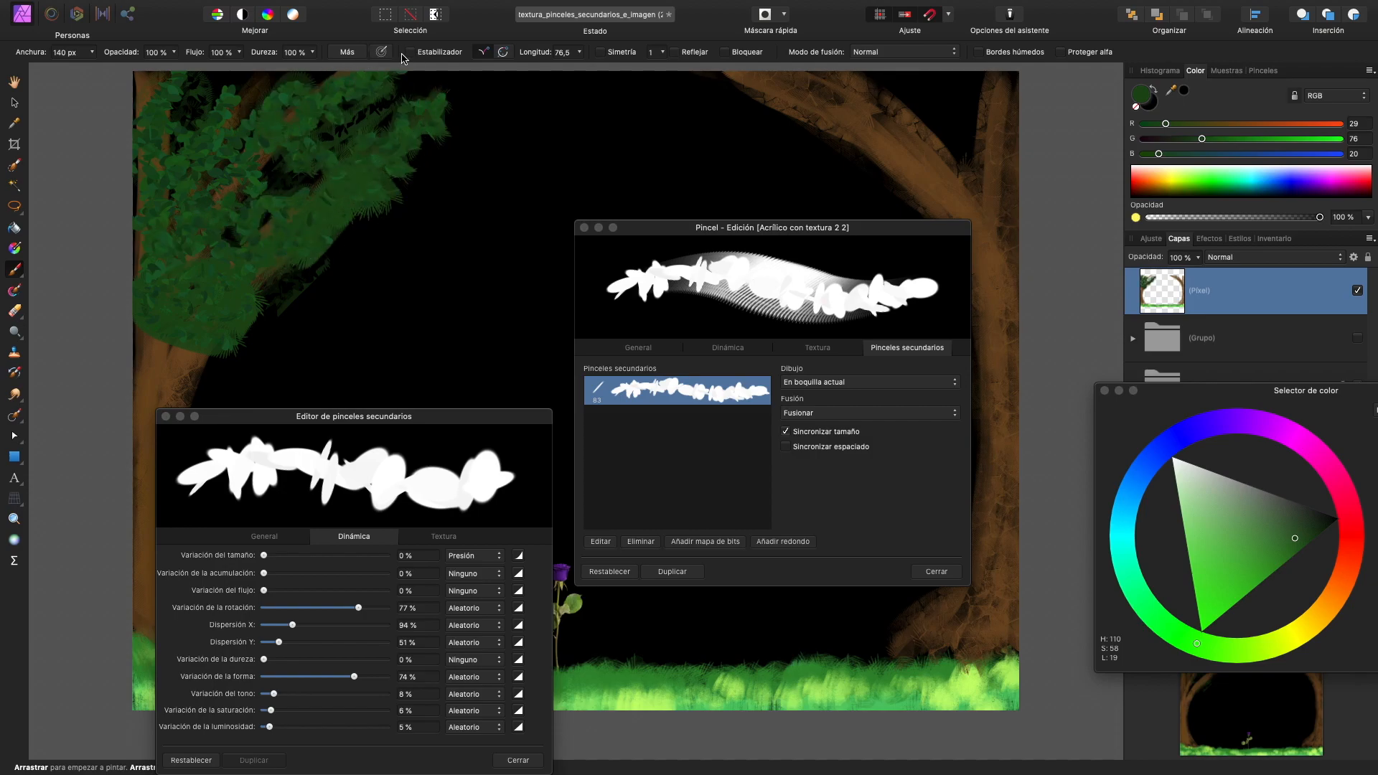
# - Set the secondary brush's variations to 9 % hue and 7 % saturation, and the main brush's to 8 % hue, 9 % saturation and 4 % luminosity
pyautogui.moveTo(496, 416); pyautogui.dragTo(499, 339)
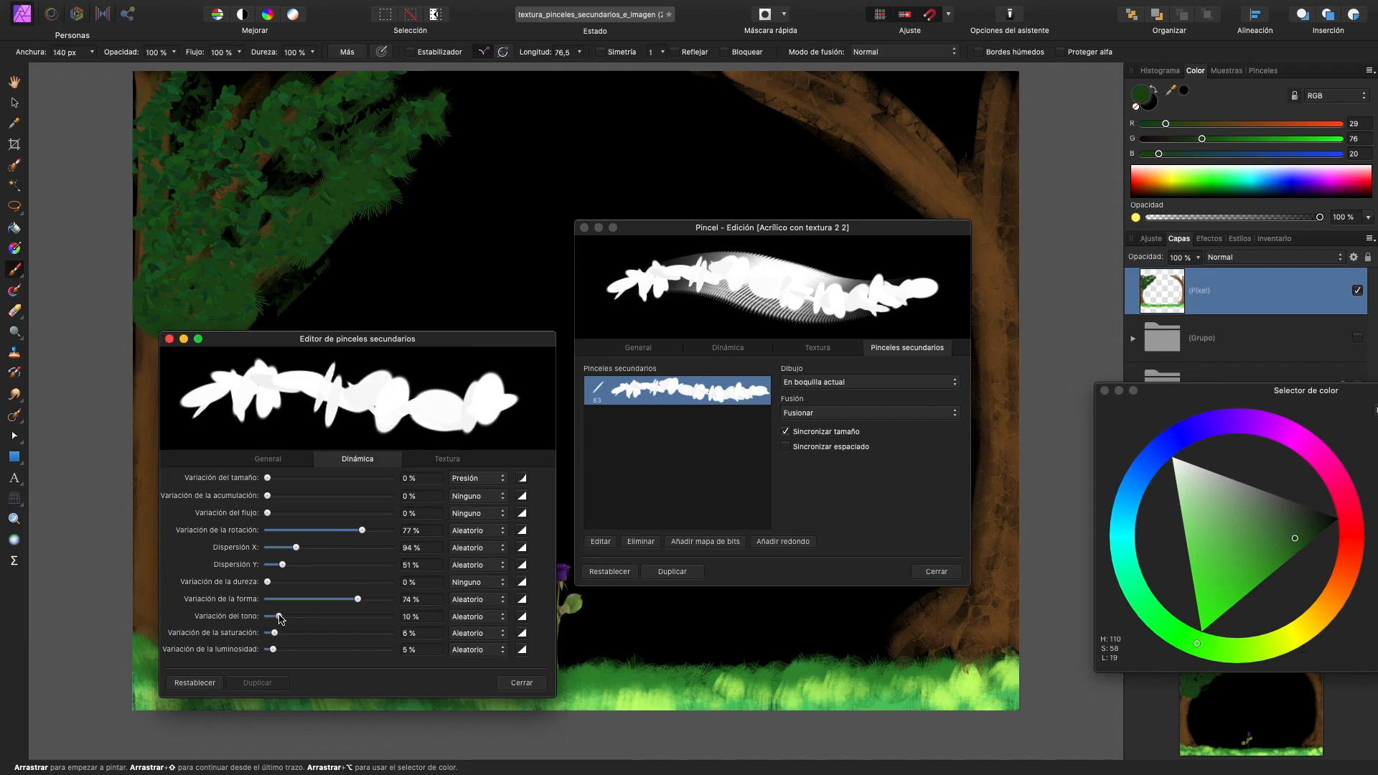
pyautogui.moveTo(763, 228); pyautogui.dragTo(786, 279)
pyautogui.click(700, 400)
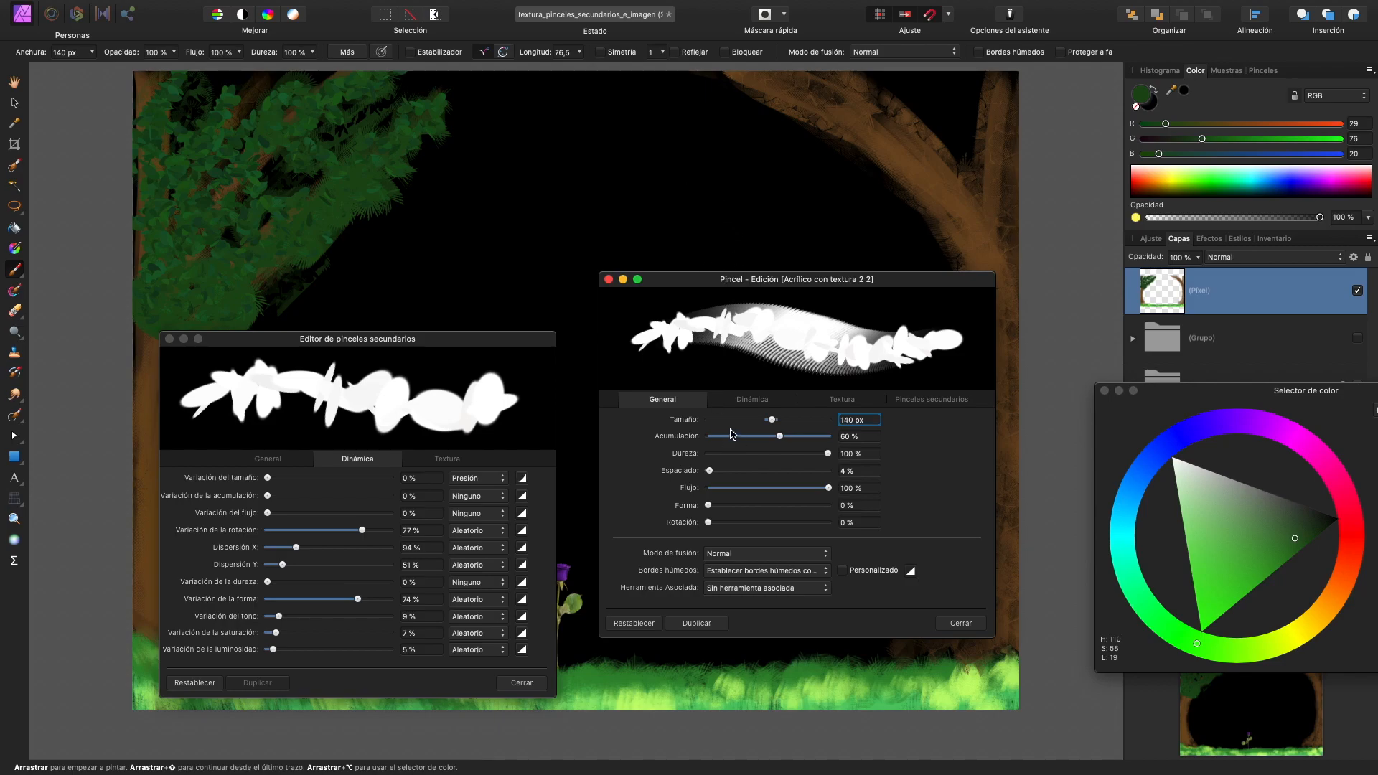
pyautogui.click(739, 402)
pyautogui.moveTo(707, 487)
pyautogui.mouseDown()
pyautogui.moveTo(735, 488)
pyautogui.moveTo(718, 506)
pyautogui.moveTo(742, 506)
pyautogui.mouseUp()
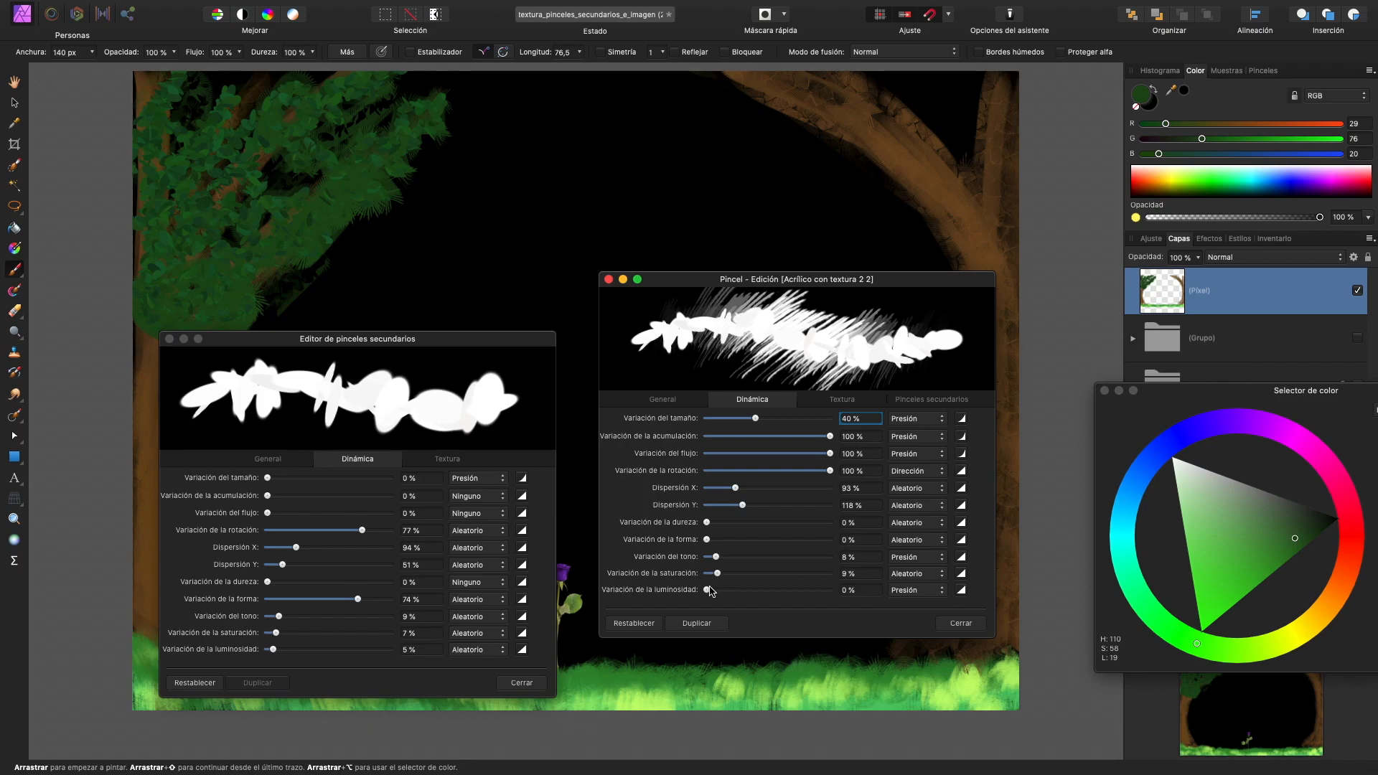
# - Paint more dark green foliage over the left tree's crown and round out its outer edge with leafy strokes
pyautogui.moveTo(249, 240)
pyautogui.mouseDown()
pyautogui.moveTo(304, 277)
pyautogui.moveTo(277, 301)
pyautogui.moveTo(348, 220)
pyautogui.mouseUp()
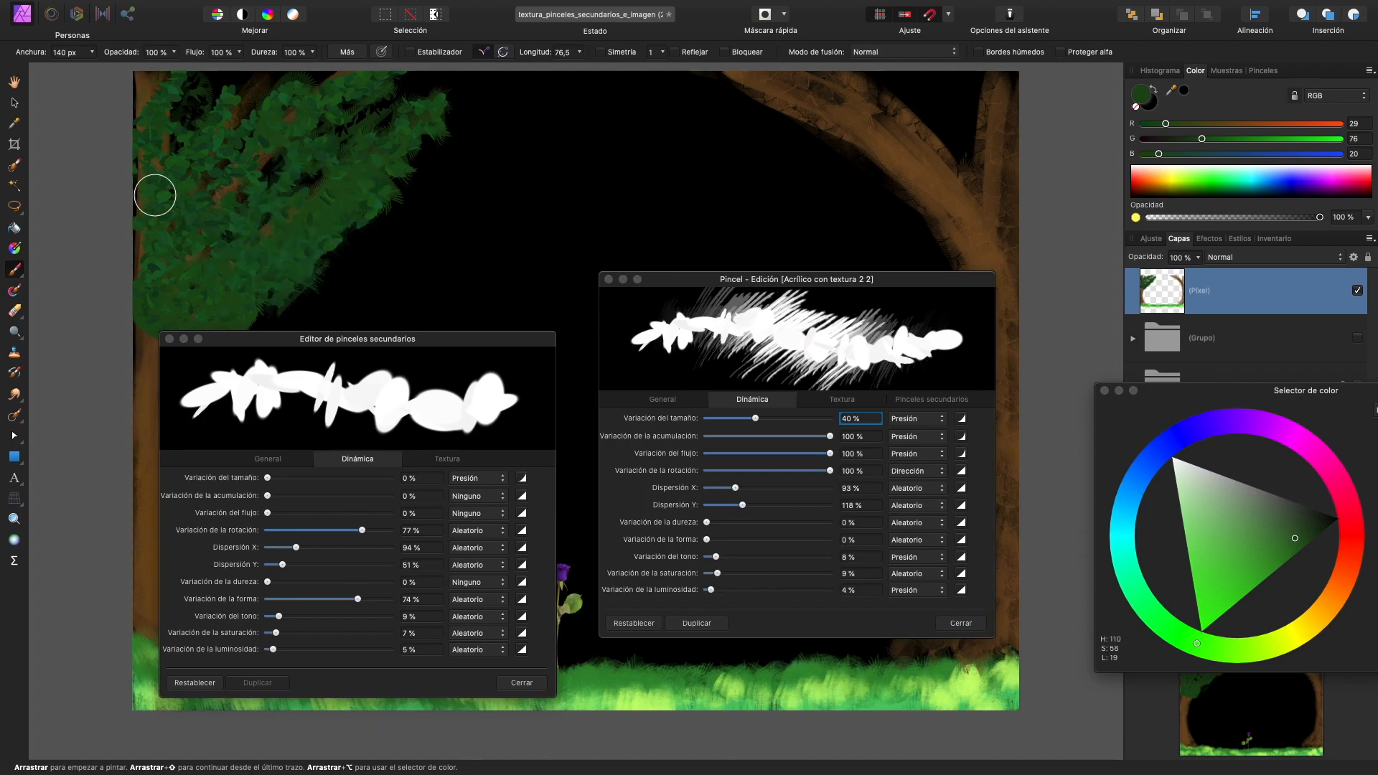
pyautogui.moveTo(345, 234)
pyautogui.mouseDown()
pyautogui.moveTo(394, 184)
pyautogui.moveTo(415, 98)
pyautogui.moveTo(381, 197)
pyautogui.moveTo(348, 239)
pyautogui.mouseUp()
pyautogui.moveTo(301, 262)
pyautogui.mouseDown()
pyautogui.moveTo(267, 296)
pyautogui.moveTo(252, 270)
pyautogui.mouseUp()
pyautogui.moveTo(394, 197)
pyautogui.mouseDown()
pyautogui.moveTo(430, 167)
pyautogui.moveTo(409, 101)
pyautogui.moveTo(431, 101)
pyautogui.mouseUp()
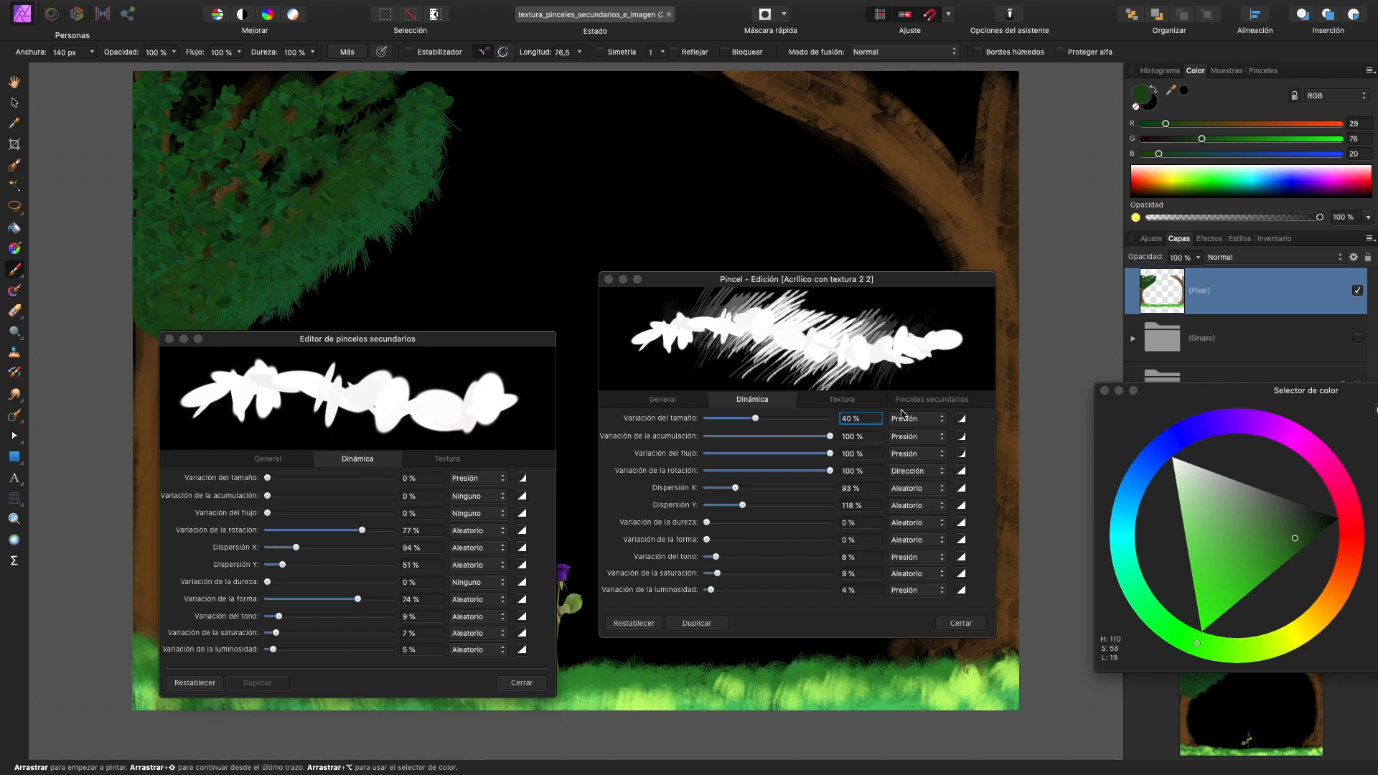
pyautogui.moveTo(431, 93); pyautogui.dragTo(430, 100)
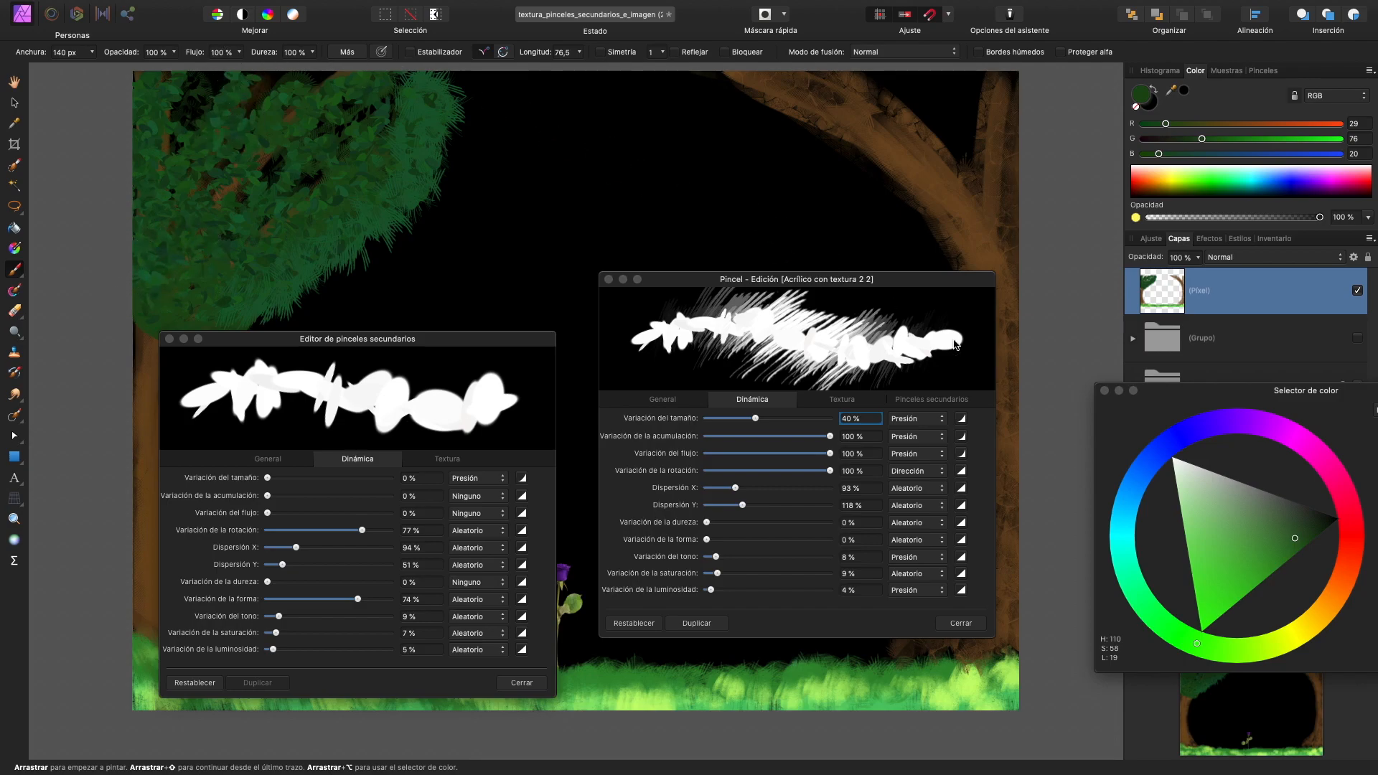
# - Try a light green stroke with RGB 98, 142, 8 on the left tree's crown, undo it and brighten the colour to 119, 176, 1
pyautogui.moveTo(1214, 635); pyautogui.dragTo(1255, 644)
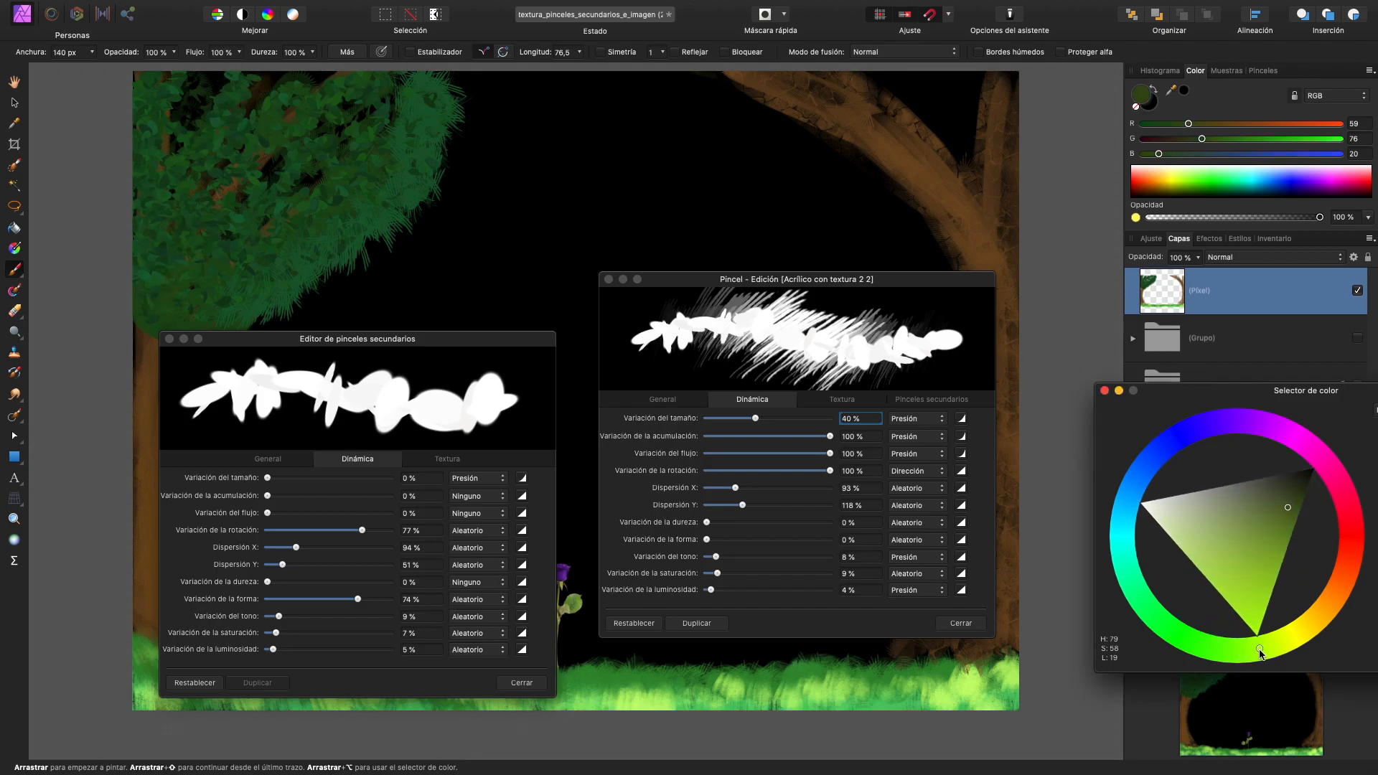
pyautogui.moveTo(1290, 524); pyautogui.dragTo(1278, 557)
pyautogui.moveTo(329, 136)
pyautogui.mouseDown()
pyautogui.moveTo(280, 172)
pyautogui.moveTo(264, 162)
pyautogui.moveTo(276, 139)
pyautogui.moveTo(294, 134)
pyautogui.moveTo(308, 175)
pyautogui.moveTo(306, 160)
pyautogui.moveTo(301, 181)
pyautogui.moveTo(268, 193)
pyautogui.moveTo(213, 172)
pyautogui.moveTo(189, 203)
pyautogui.moveTo(141, 178)
pyautogui.moveTo(185, 211)
pyautogui.moveTo(267, 189)
pyautogui.moveTo(234, 183)
pyautogui.moveTo(206, 137)
pyautogui.moveTo(197, 179)
pyautogui.mouseUp()
pyautogui.hotkey('ctrl', 'z')
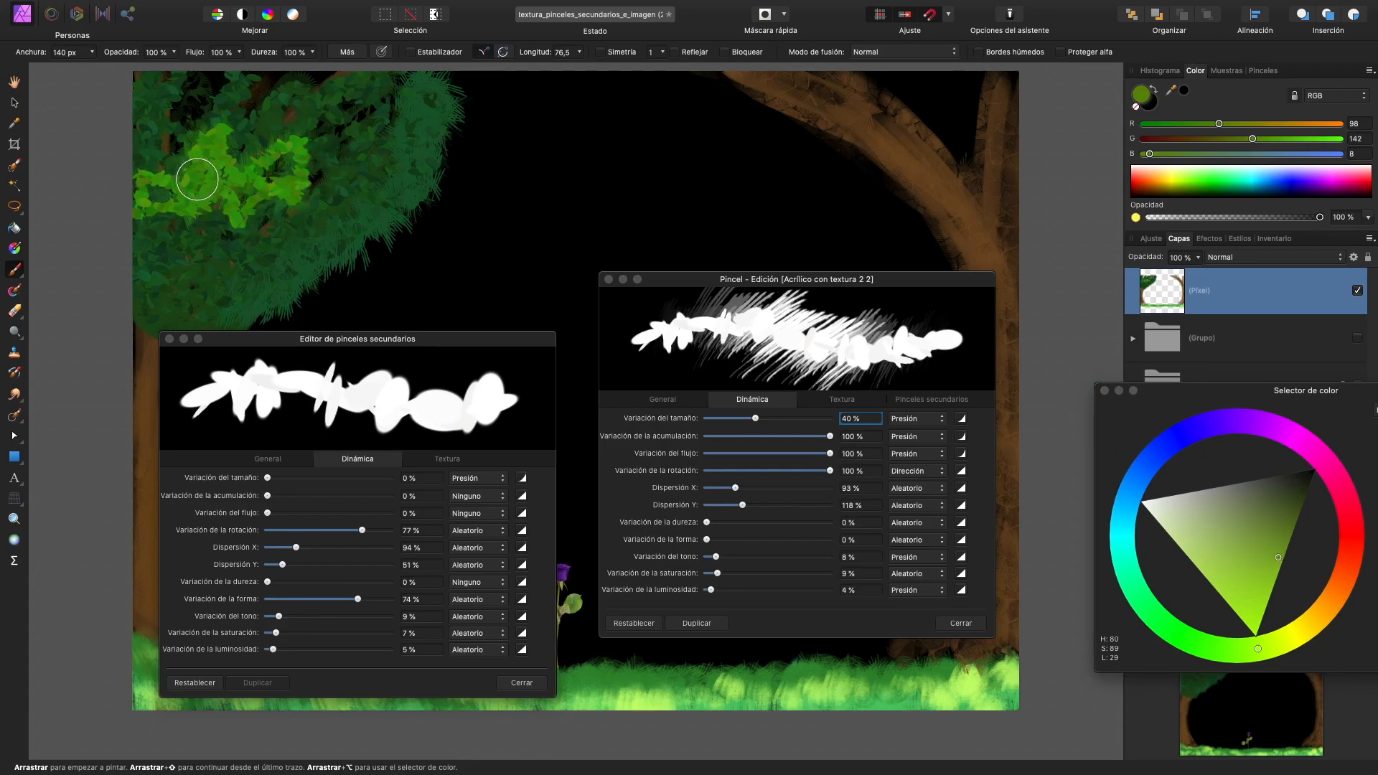
pyautogui.press('super+z')
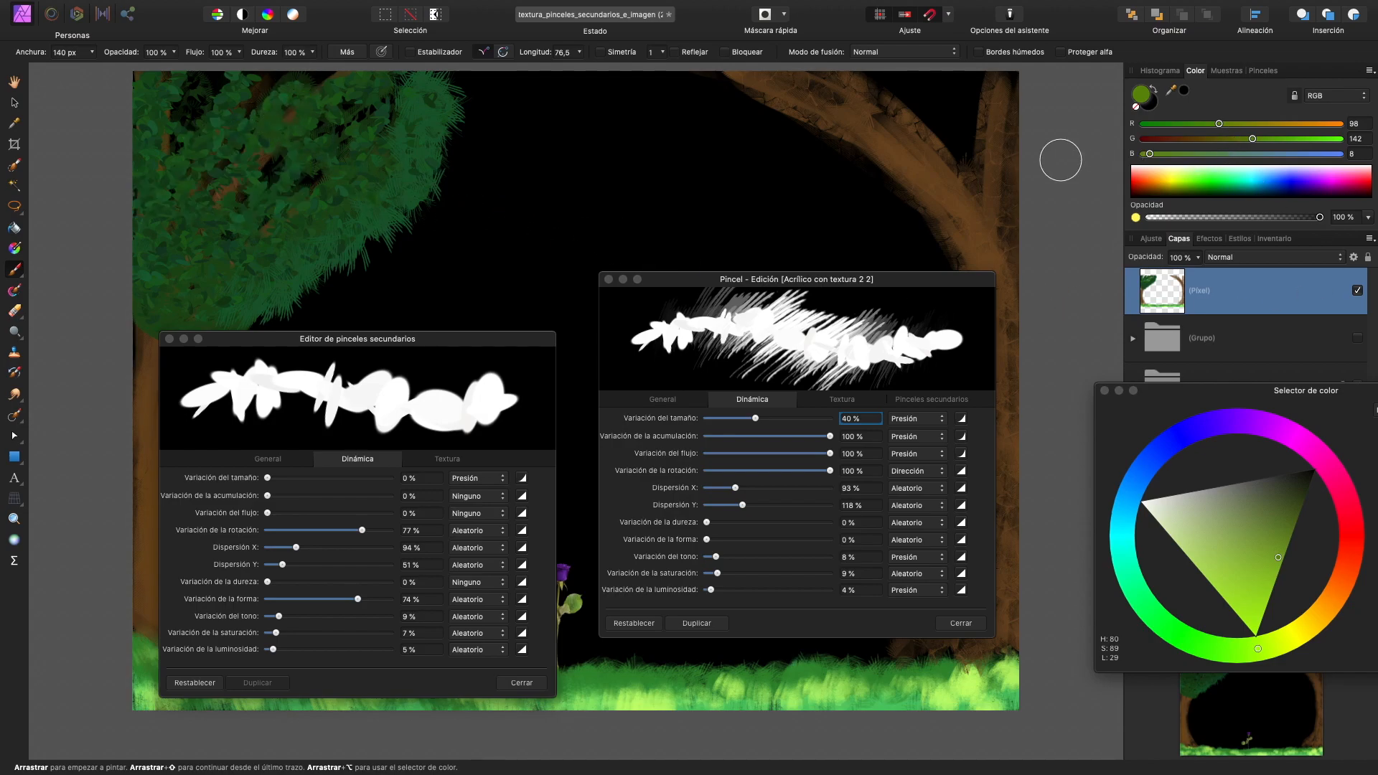
pyautogui.moveTo(1289, 590)
pyautogui.mouseDown()
pyautogui.moveTo(1276, 564)
pyautogui.moveTo(1273, 584)
pyautogui.mouseUp()
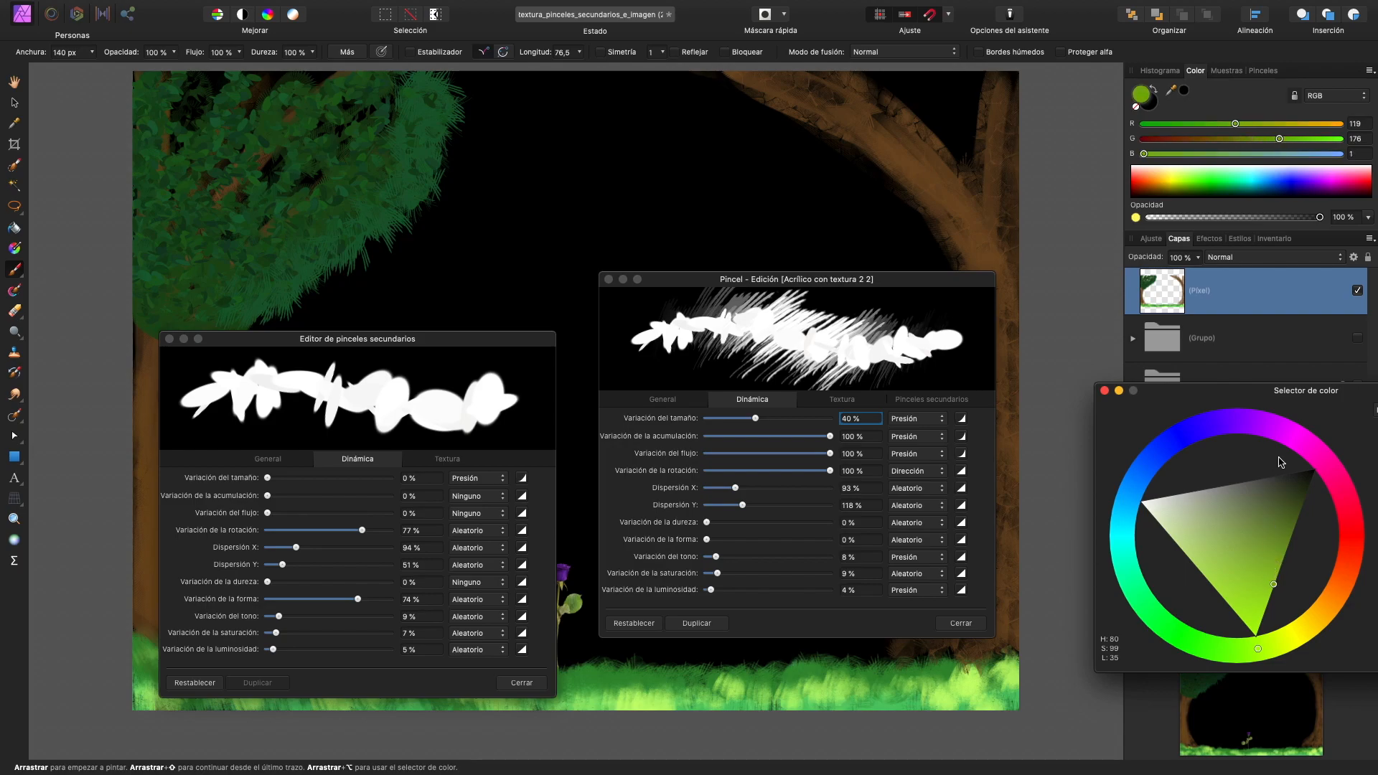
# - Move the brush editor off the right tree and paint foliage along its branch in light pink, RGB 247, 133, 221
pyautogui.moveTo(868, 280); pyautogui.dragTo(752, 417)
pyautogui.click(1316, 452)
pyautogui.click(1267, 480)
pyautogui.moveTo(779, 83)
pyautogui.mouseDown()
pyautogui.moveTo(788, 102)
pyautogui.moveTo(889, 132)
pyautogui.mouseUp()
pyautogui.moveTo(1267, 481); pyautogui.dragTo(1280, 553)
pyautogui.moveTo(760, 75); pyautogui.dragTo(892, 161)
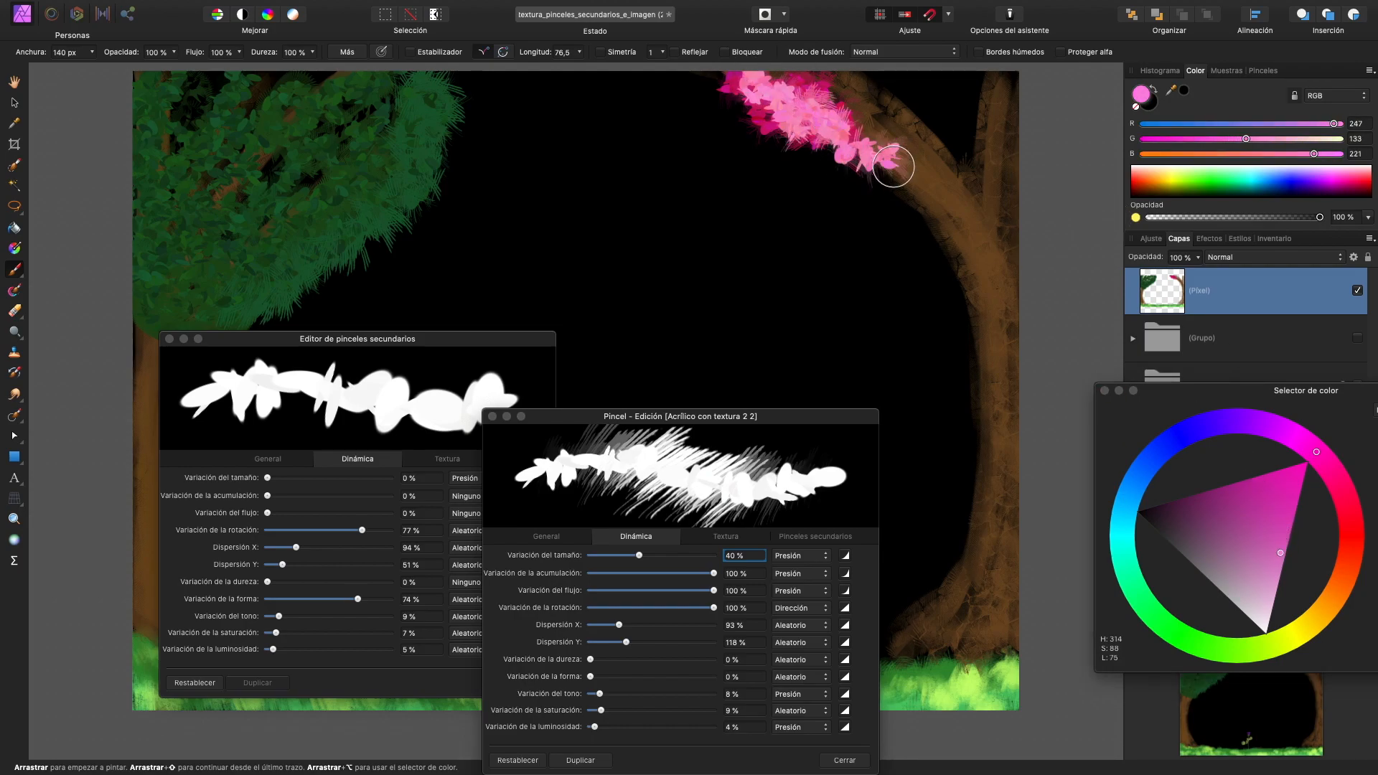
# - Cover the right tree's crown with foliage in muted purple, RGB 131, 60, 115, and paint over it with the Luz suave blend mode
pyautogui.moveTo(1280, 552); pyautogui.dragTo(1215, 525)
pyautogui.moveTo(757, 77)
pyautogui.mouseDown()
pyautogui.moveTo(868, 128)
pyautogui.moveTo(815, 114)
pyautogui.moveTo(825, 92)
pyautogui.moveTo(991, 117)
pyautogui.moveTo(882, 198)
pyautogui.moveTo(950, 267)
pyautogui.moveTo(864, 191)
pyautogui.moveTo(815, 194)
pyautogui.moveTo(978, 330)
pyautogui.moveTo(876, 224)
pyautogui.moveTo(947, 90)
pyautogui.moveTo(794, 148)
pyautogui.moveTo(927, 82)
pyautogui.mouseUp()
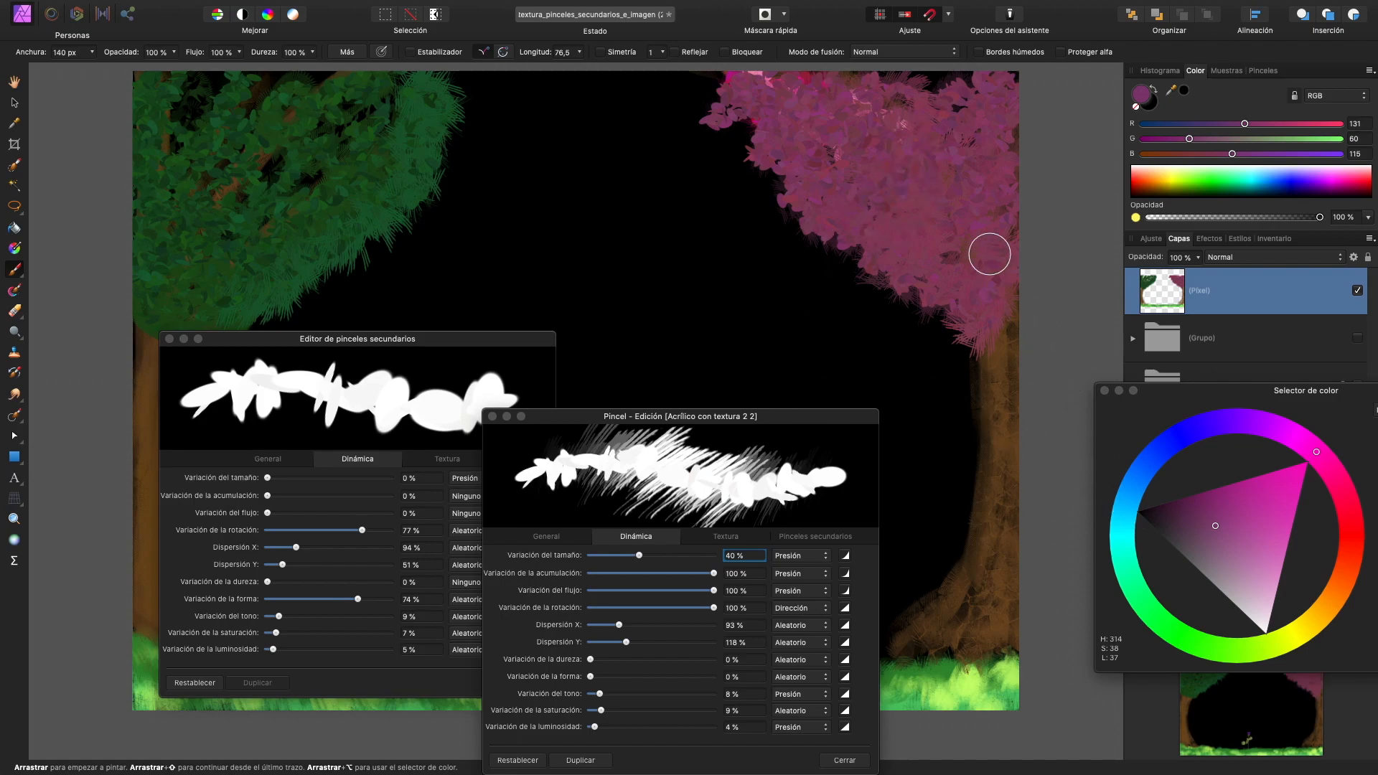
pyautogui.click(903, 51)
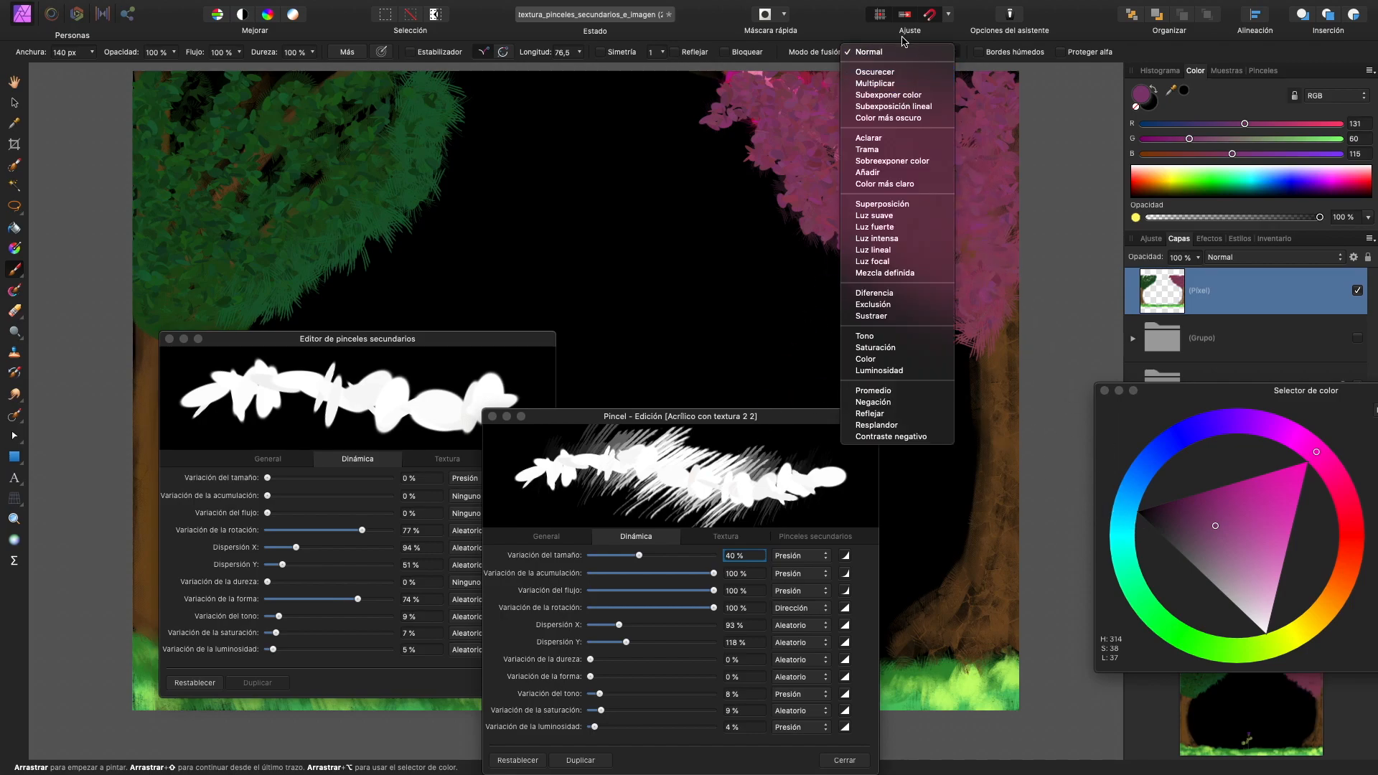
pyautogui.click(902, 216)
pyautogui.moveTo(831, 134)
pyautogui.mouseDown()
pyautogui.moveTo(876, 181)
pyautogui.moveTo(829, 122)
pyautogui.moveTo(779, 104)
pyautogui.moveTo(782, 82)
pyautogui.moveTo(746, 129)
pyautogui.moveTo(813, 130)
pyautogui.moveTo(834, 217)
pyautogui.moveTo(918, 245)
pyautogui.moveTo(934, 118)
pyautogui.moveTo(923, 182)
pyautogui.moveTo(937, 139)
pyautogui.moveTo(889, 205)
pyautogui.moveTo(969, 228)
pyautogui.moveTo(972, 259)
pyautogui.moveTo(954, 183)
pyautogui.moveTo(909, 253)
pyautogui.mouseUp()
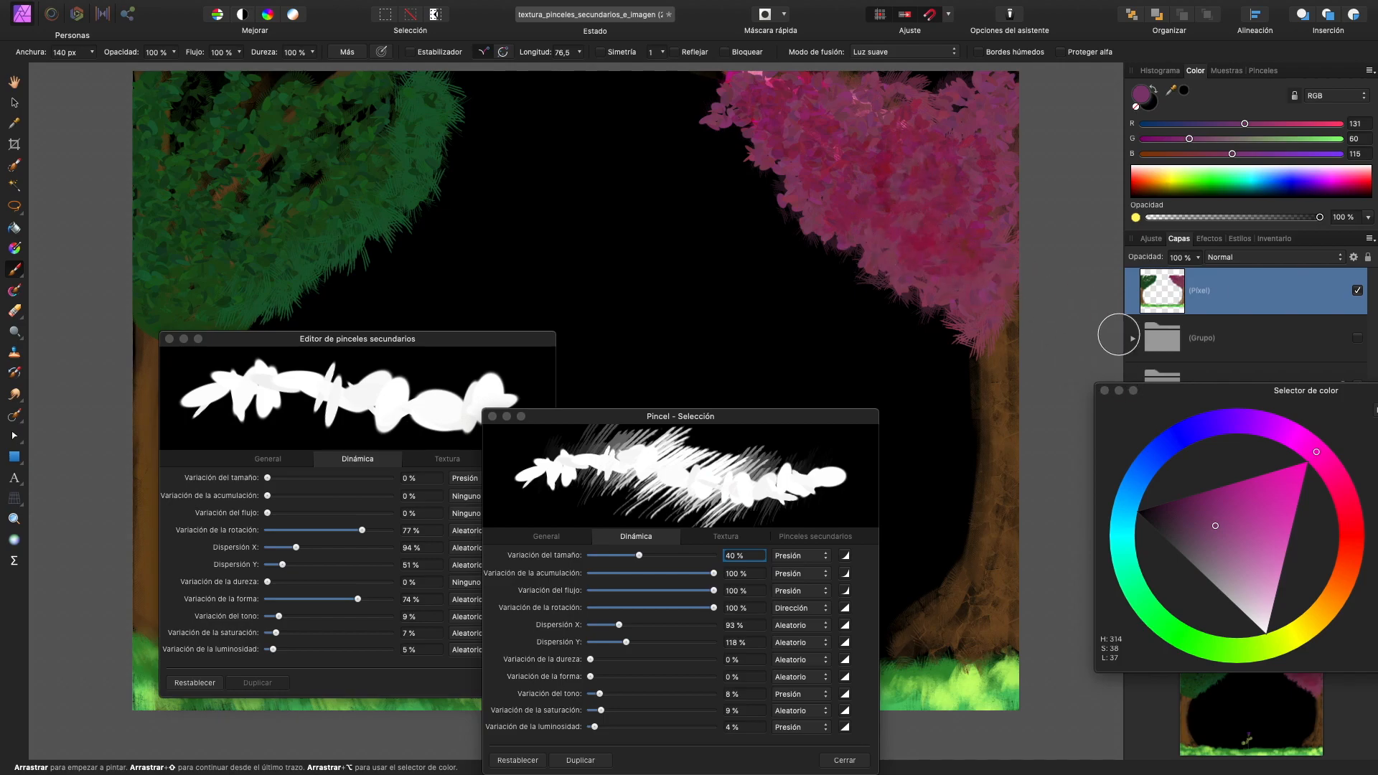
# - Paint yellow-green highlights, RGB 160, 168, 2, over the left tree's crown and lower foliage, moving the brush windows out of the way
pyautogui.click(1289, 639)
pyautogui.click(1286, 565)
pyautogui.moveTo(210, 170)
pyautogui.mouseDown()
pyautogui.moveTo(281, 203)
pyautogui.moveTo(410, 131)
pyautogui.moveTo(247, 323)
pyautogui.moveTo(230, 421)
pyautogui.mouseUp()
pyautogui.moveTo(168, 323); pyautogui.dragTo(248, 334)
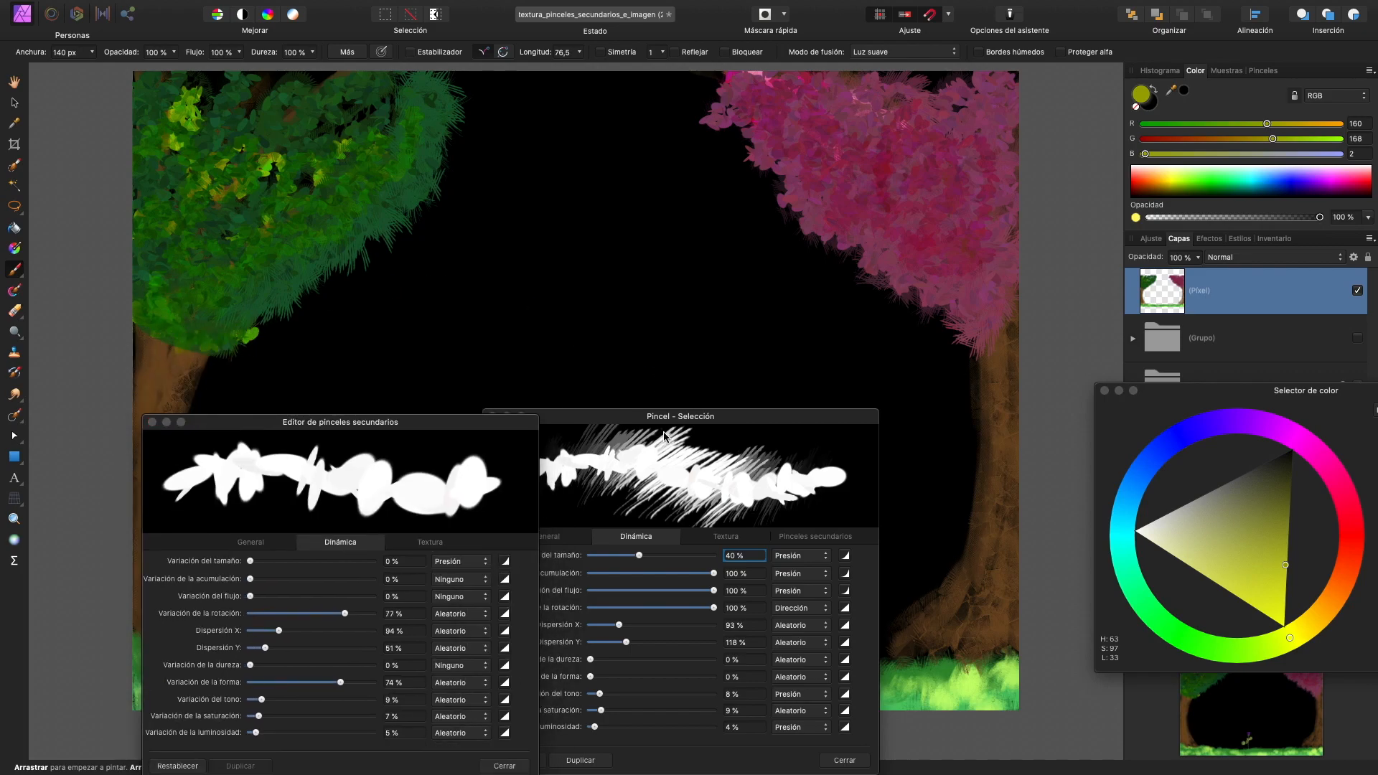
pyautogui.moveTo(666, 416); pyautogui.dragTo(878, 375)
pyautogui.moveTo(340, 421); pyautogui.dragTo(355, 217)
pyautogui.moveTo(879, 375)
pyautogui.mouseDown()
pyautogui.moveTo(758, 212)
pyautogui.moveTo(565, 145)
pyautogui.mouseUp()
pyautogui.moveTo(147, 297)
pyautogui.mouseDown()
pyautogui.moveTo(160, 332)
pyautogui.moveTo(191, 308)
pyautogui.mouseUp()
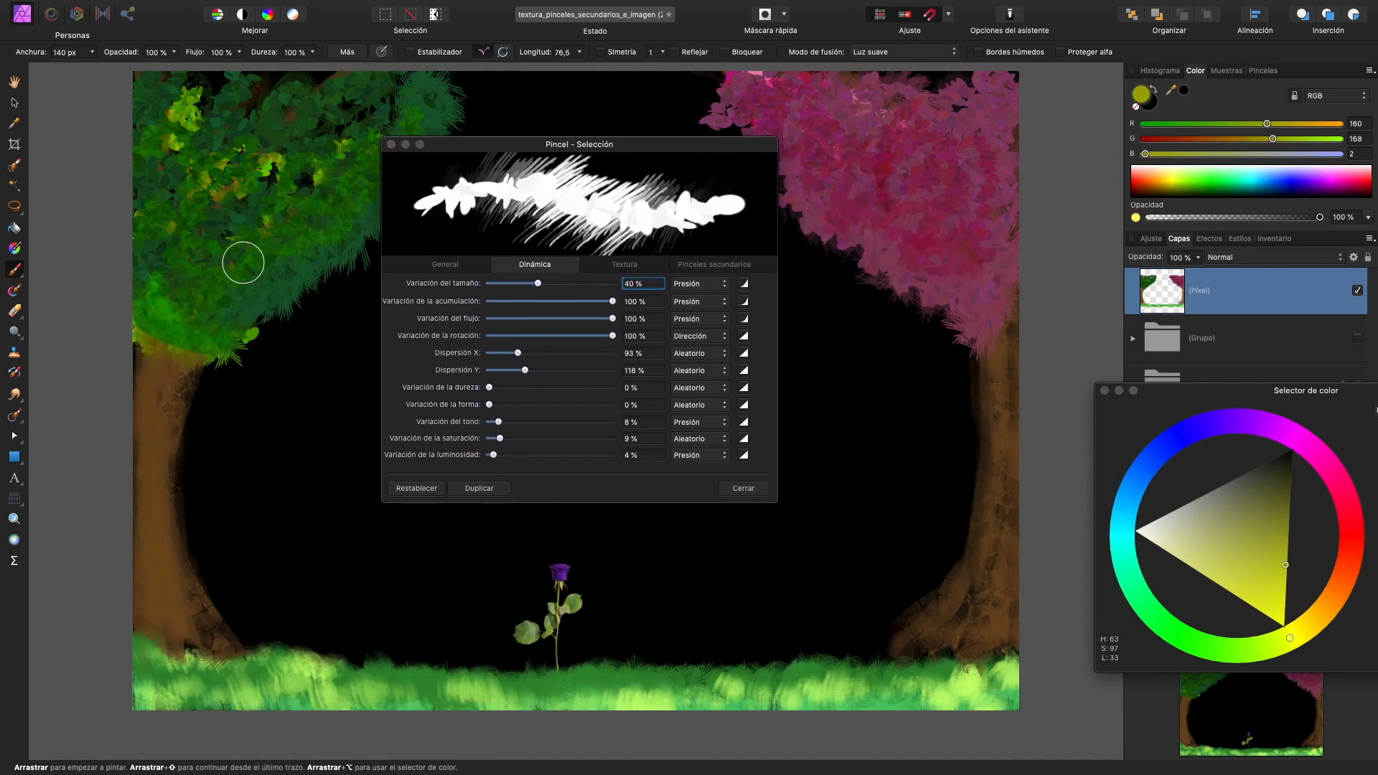
# - Return the brush's blend mode to Normal and delete its leaf-shaped secondary brush
pyautogui.click(872, 52)
pyautogui.click(872, 18)
pyautogui.moveTo(701, 146)
pyautogui.mouseDown()
pyautogui.moveTo(1095, 455)
pyautogui.moveTo(704, 161)
pyautogui.moveTo(709, 148)
pyautogui.mouseUp()
pyautogui.click(701, 263)
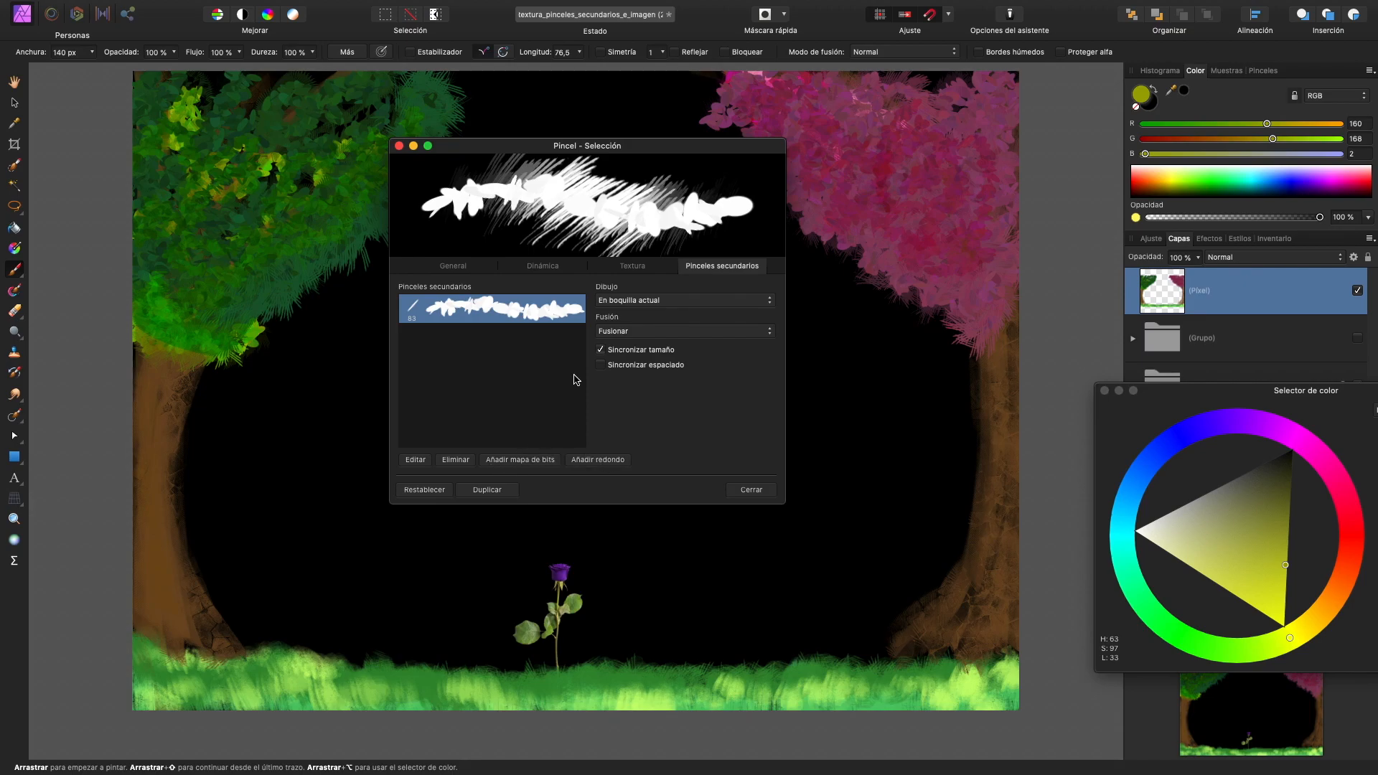
pyautogui.click(462, 463)
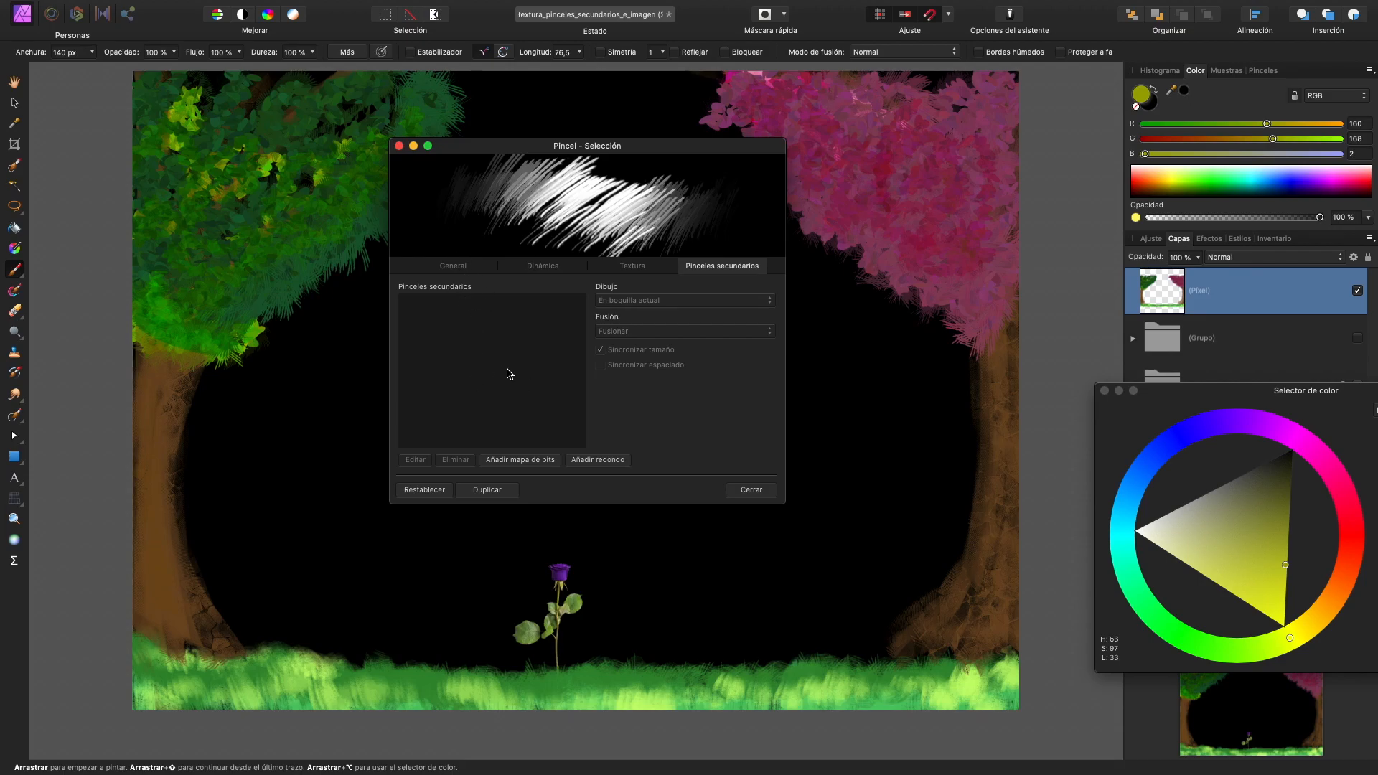
# - Preview flores.png, add it as a bitmap secondary brush and set the main brush's spacing to 111 %
pyautogui.click(531, 458)
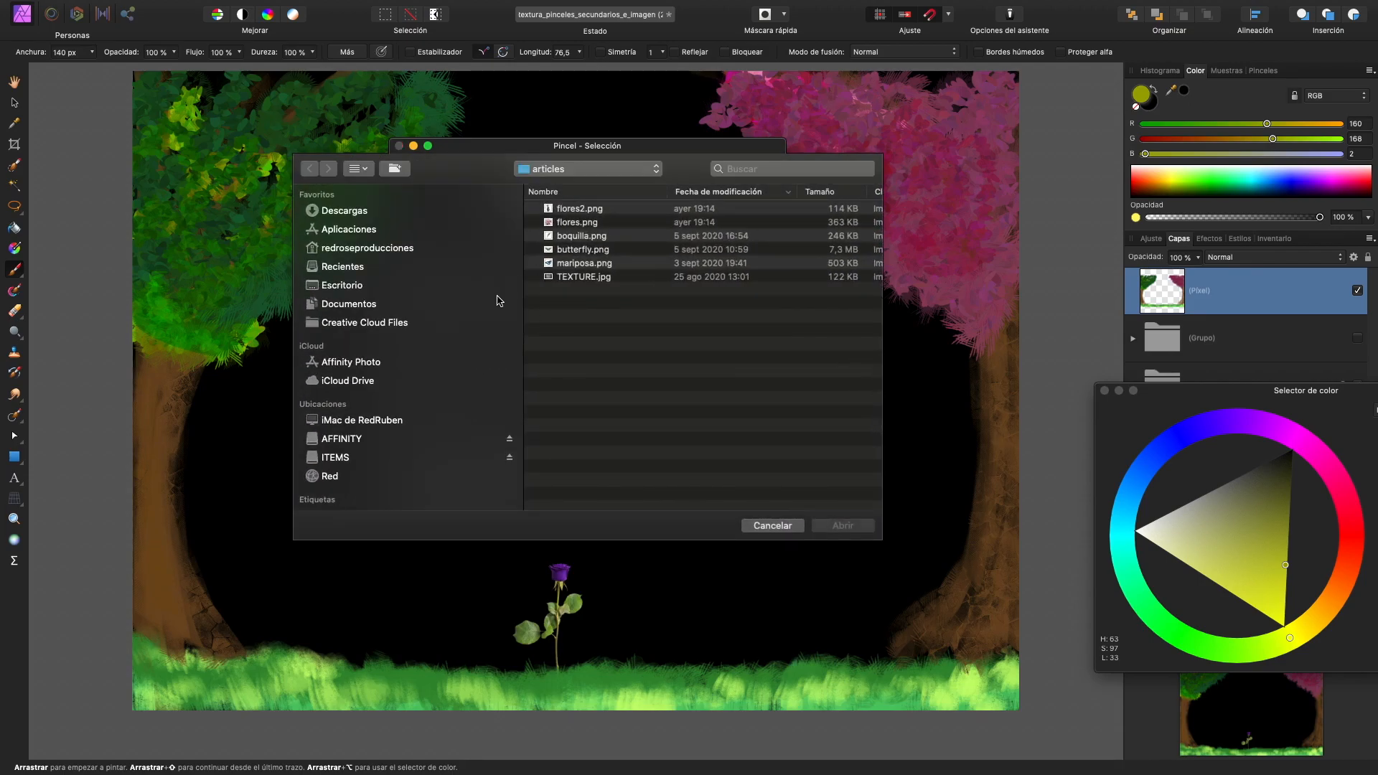
pyautogui.click(587, 223)
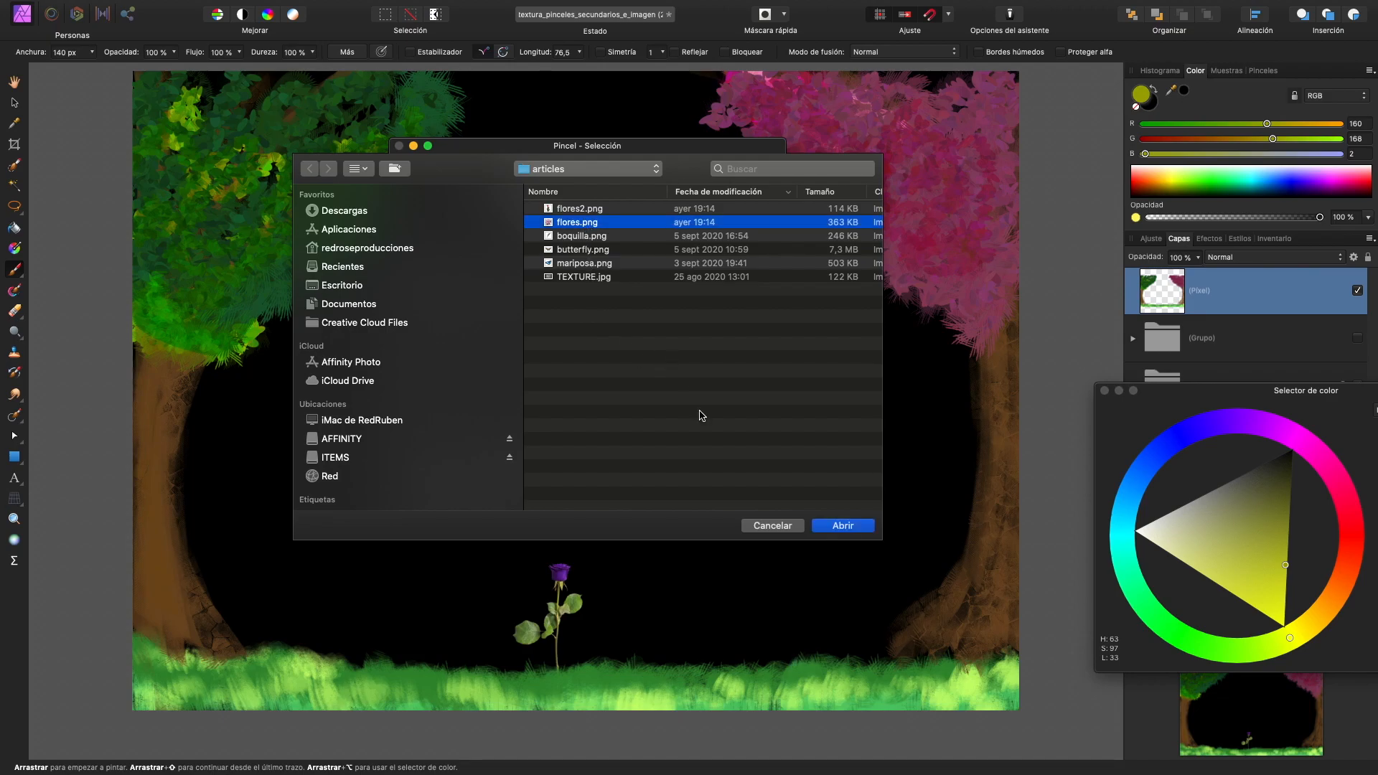
pyautogui.press('space')
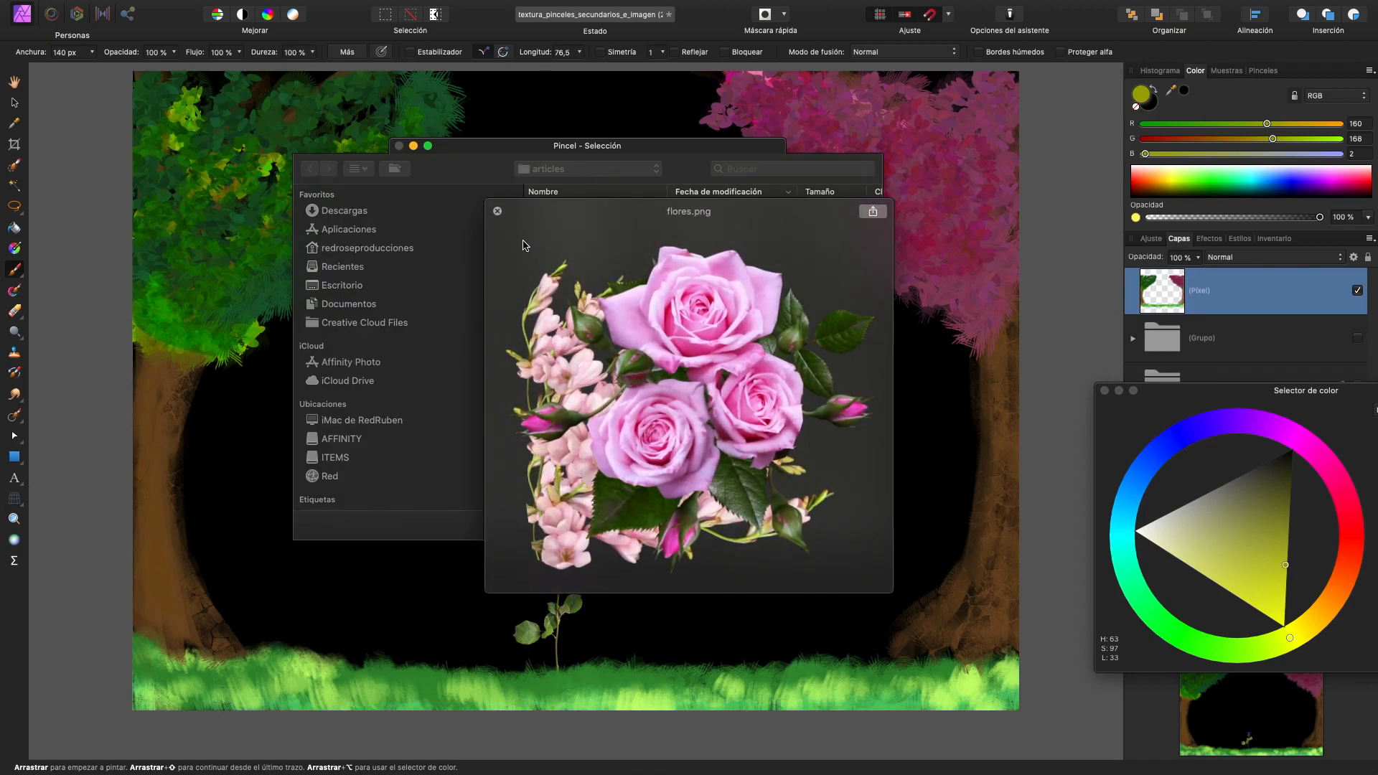
pyautogui.click(497, 212)
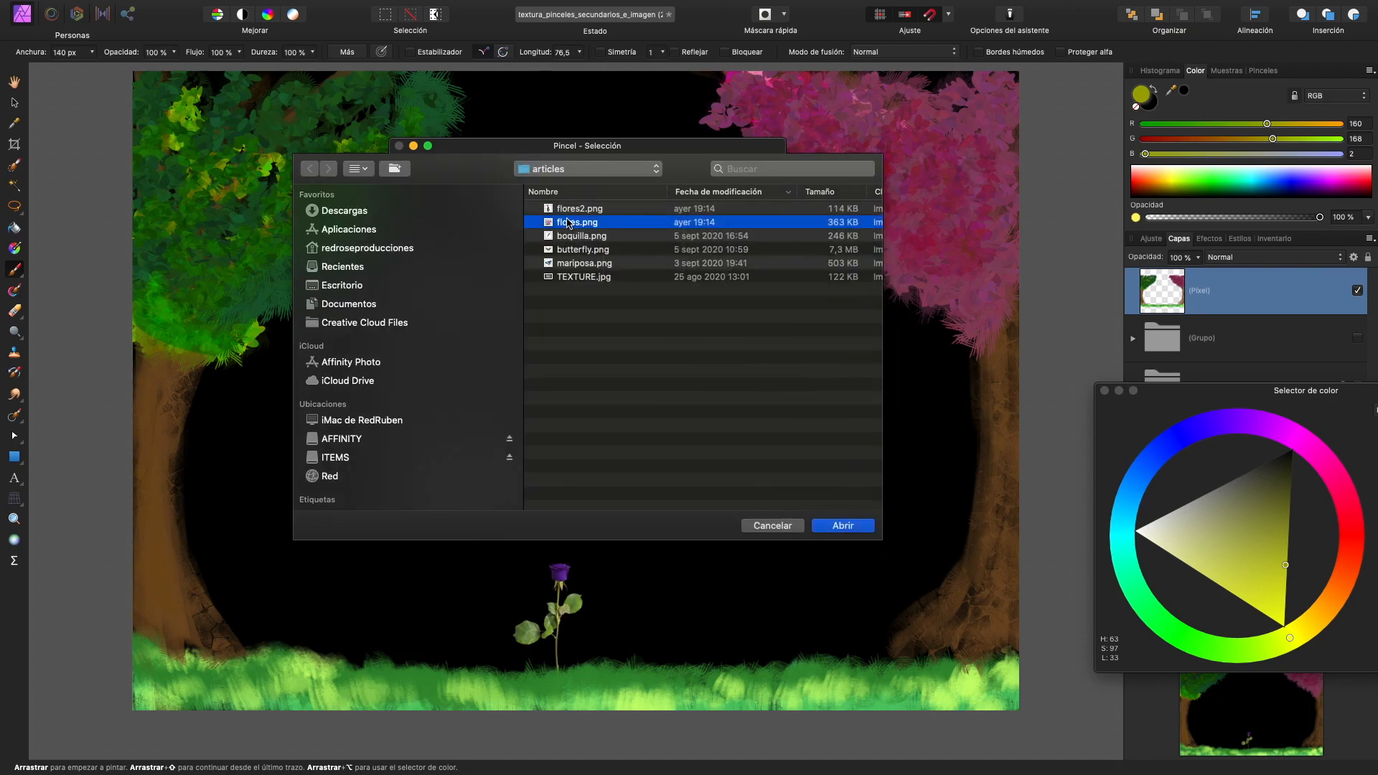
pyautogui.click(842, 526)
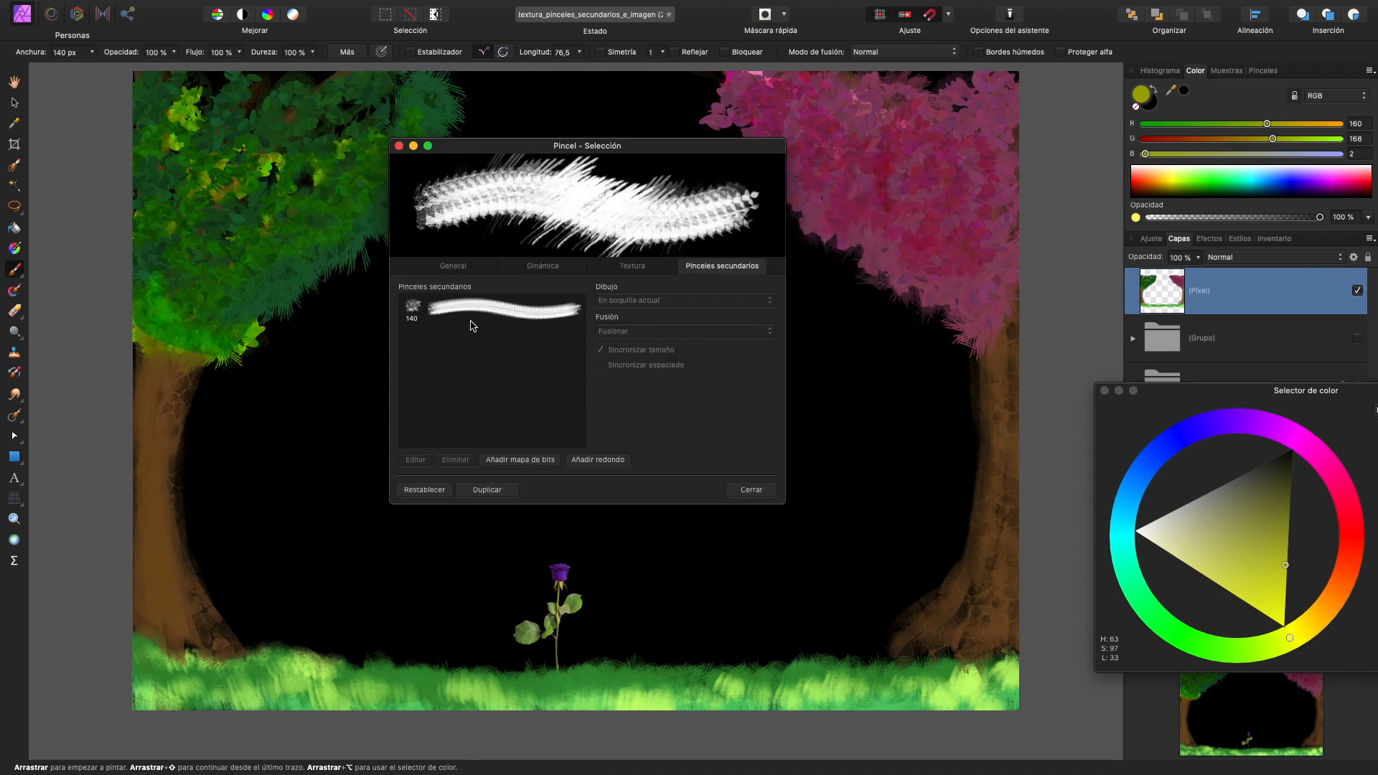
pyautogui.click(481, 316)
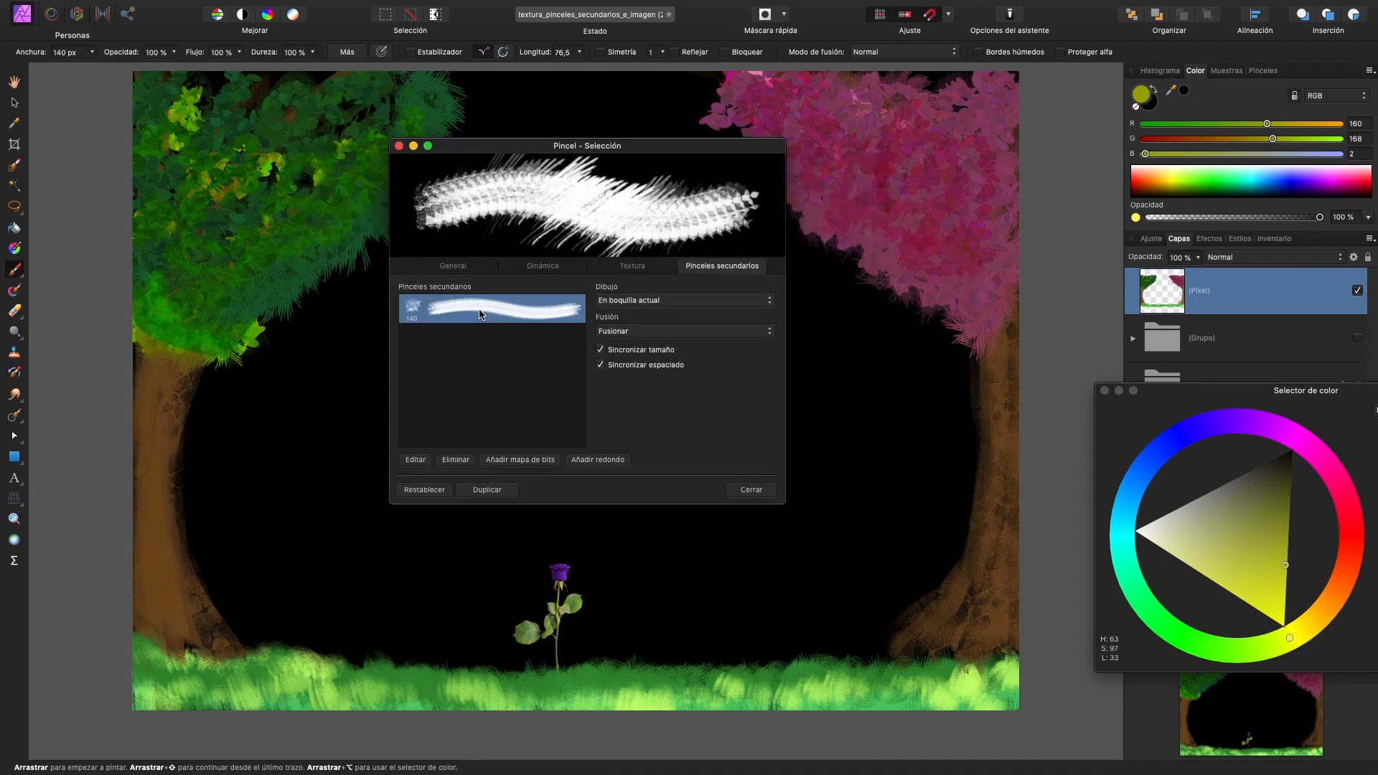
pyautogui.click(476, 267)
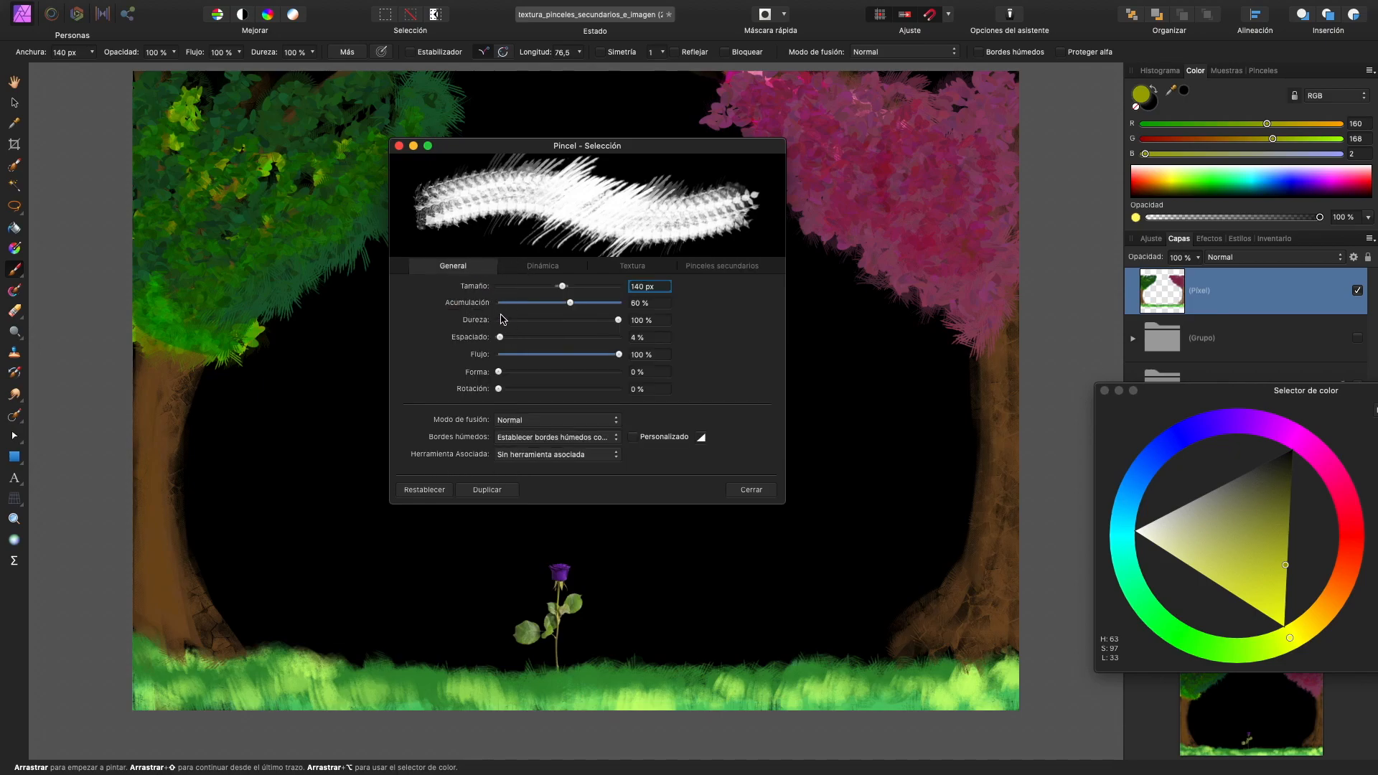
pyautogui.moveTo(502, 337); pyautogui.dragTo(564, 339)
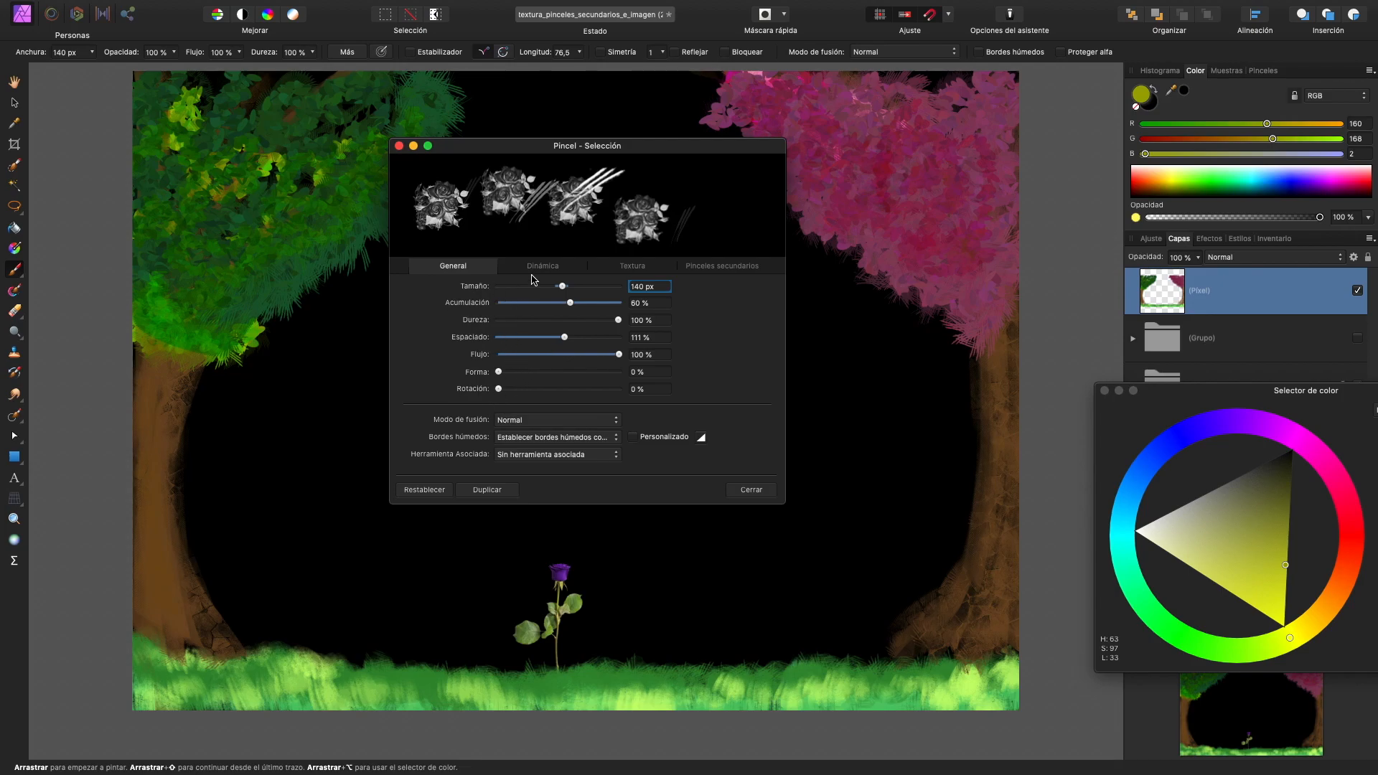
# - Set hue, saturation and luminosity variations to 97, 22 and 17 % on the flower secondary brush and 3, 4 and 8 % on the main brush
pyautogui.click(695, 267)
pyautogui.click(416, 460)
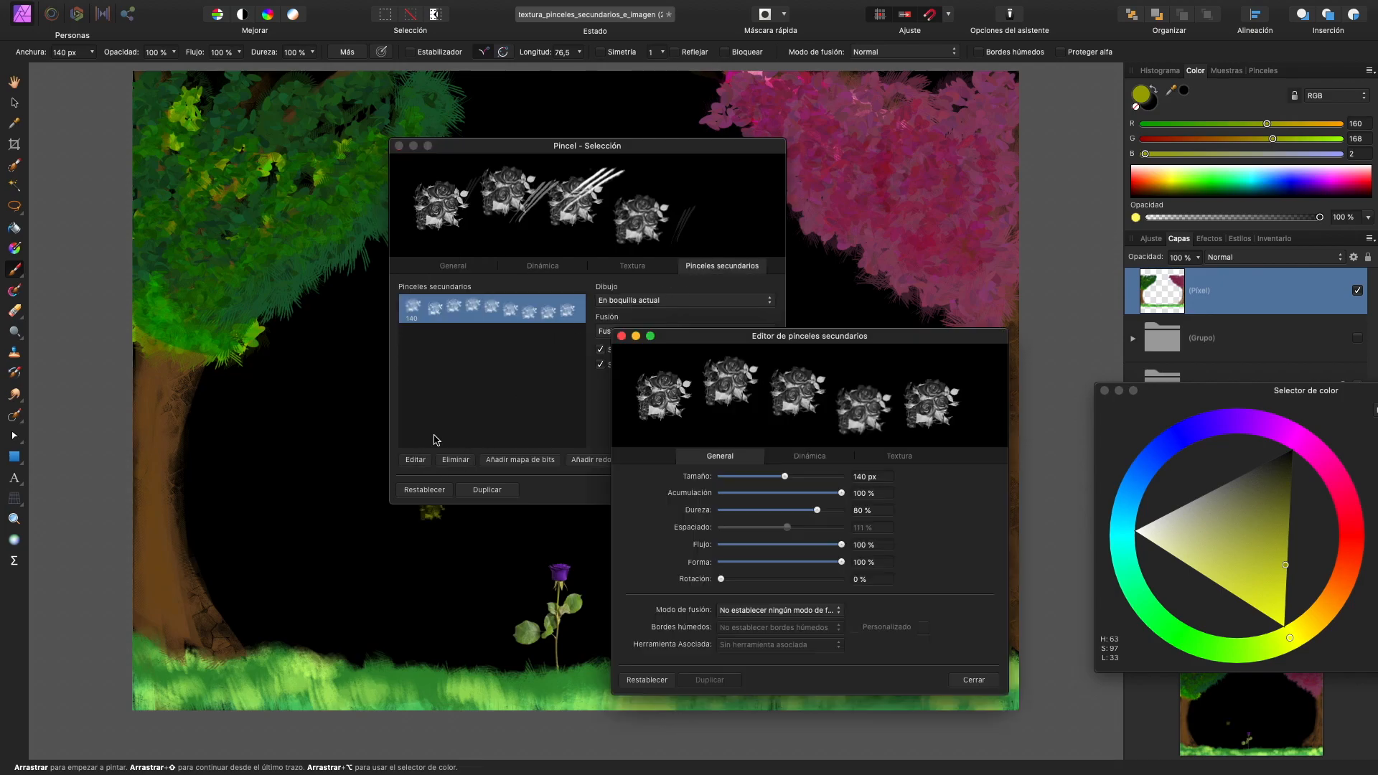
pyautogui.moveTo(777, 337); pyautogui.dragTo(802, 248)
pyautogui.click(826, 368)
pyautogui.moveTo(755, 528); pyautogui.dragTo(765, 558)
pyautogui.moveTo(747, 248); pyautogui.dragTo(814, 252)
pyautogui.click(593, 147)
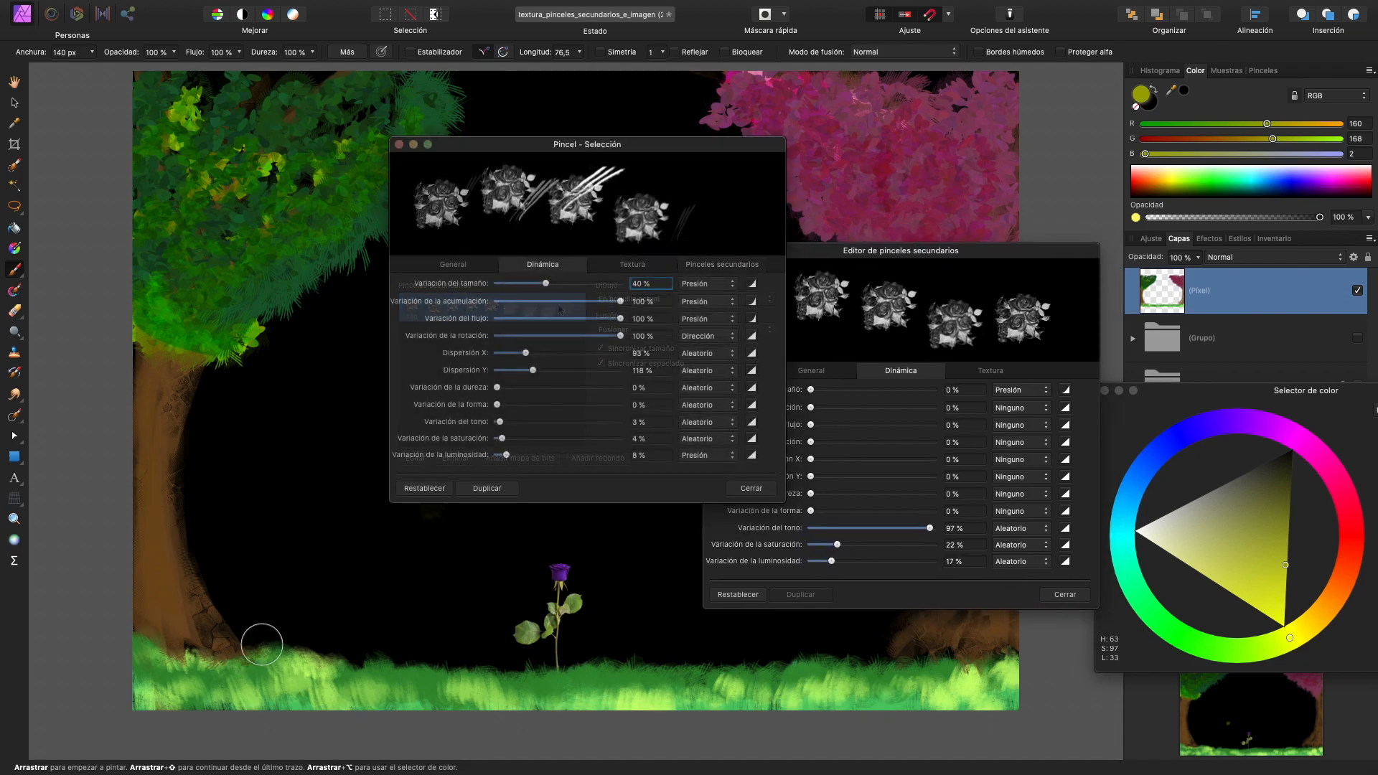
# - Set the flower secondary brush's hue variation to 63 % and paint a row of multicoloured flowers along the grass's upper edge
pyautogui.moveTo(261, 644)
pyautogui.mouseDown()
pyautogui.moveTo(429, 664)
pyautogui.moveTo(449, 635)
pyautogui.moveTo(467, 657)
pyautogui.mouseUp()
pyautogui.moveTo(930, 528); pyautogui.dragTo(888, 528)
pyautogui.moveTo(445, 660)
pyautogui.mouseDown()
pyautogui.moveTo(729, 653)
pyautogui.moveTo(882, 670)
pyautogui.mouseUp()
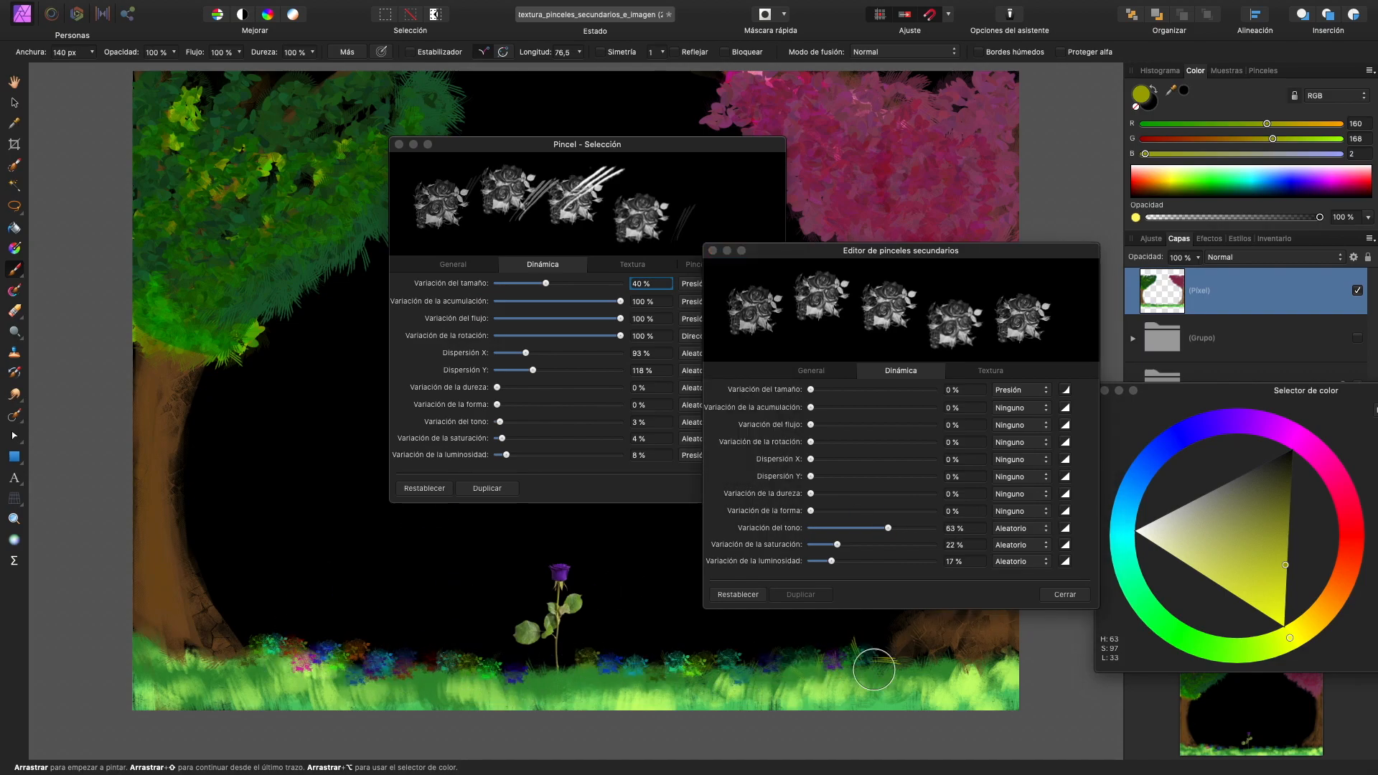
pyautogui.moveTo(200, 646)
pyautogui.mouseDown()
pyautogui.moveTo(374, 656)
pyautogui.moveTo(444, 640)
pyautogui.mouseUp()
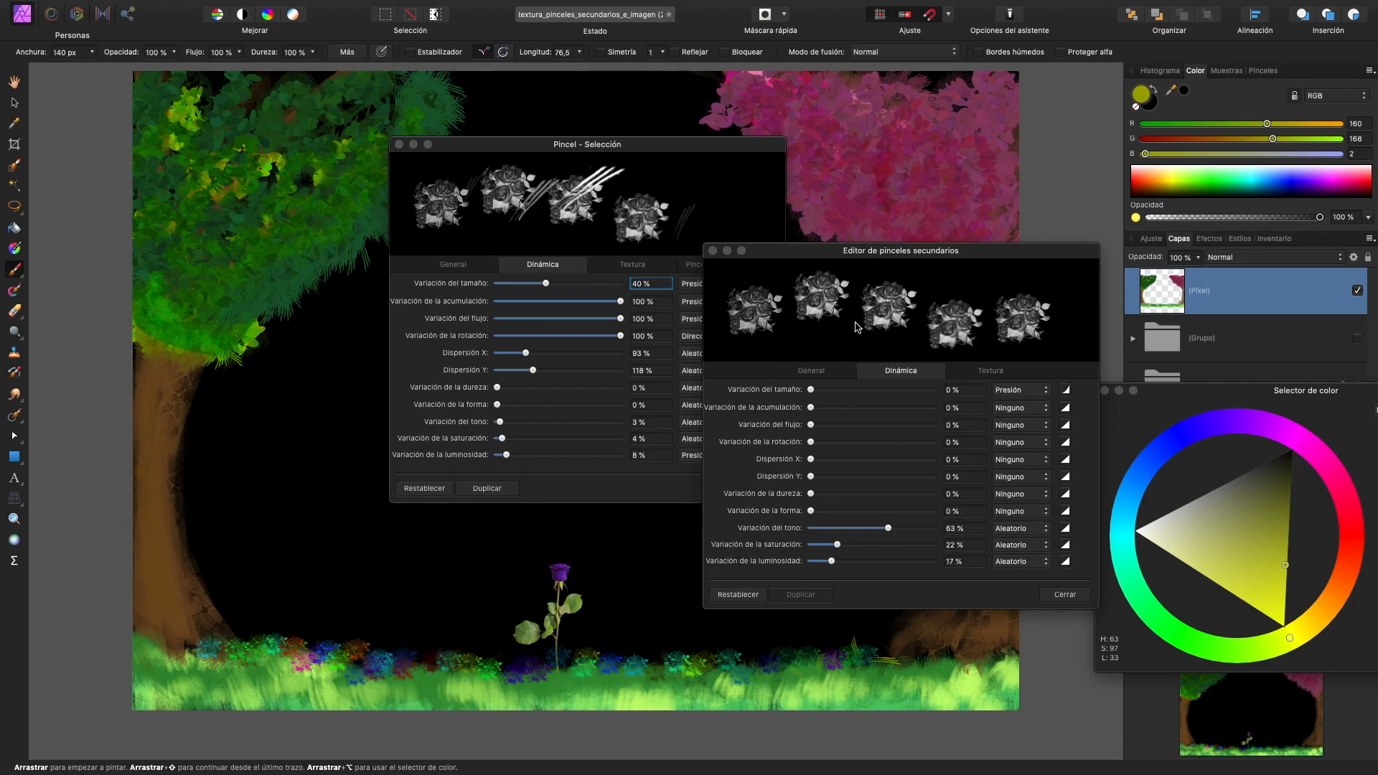
# - Inspect the painted flowers, close the secondary brush editor and delete the flower secondary brush
pyautogui.moveTo(837, 251); pyautogui.dragTo(870, 161)
pyautogui.scroll(2, 812, 651)
pyautogui.scroll(-3, 645, 632)
pyautogui.moveTo(869, 160); pyautogui.dragTo(798, 228)
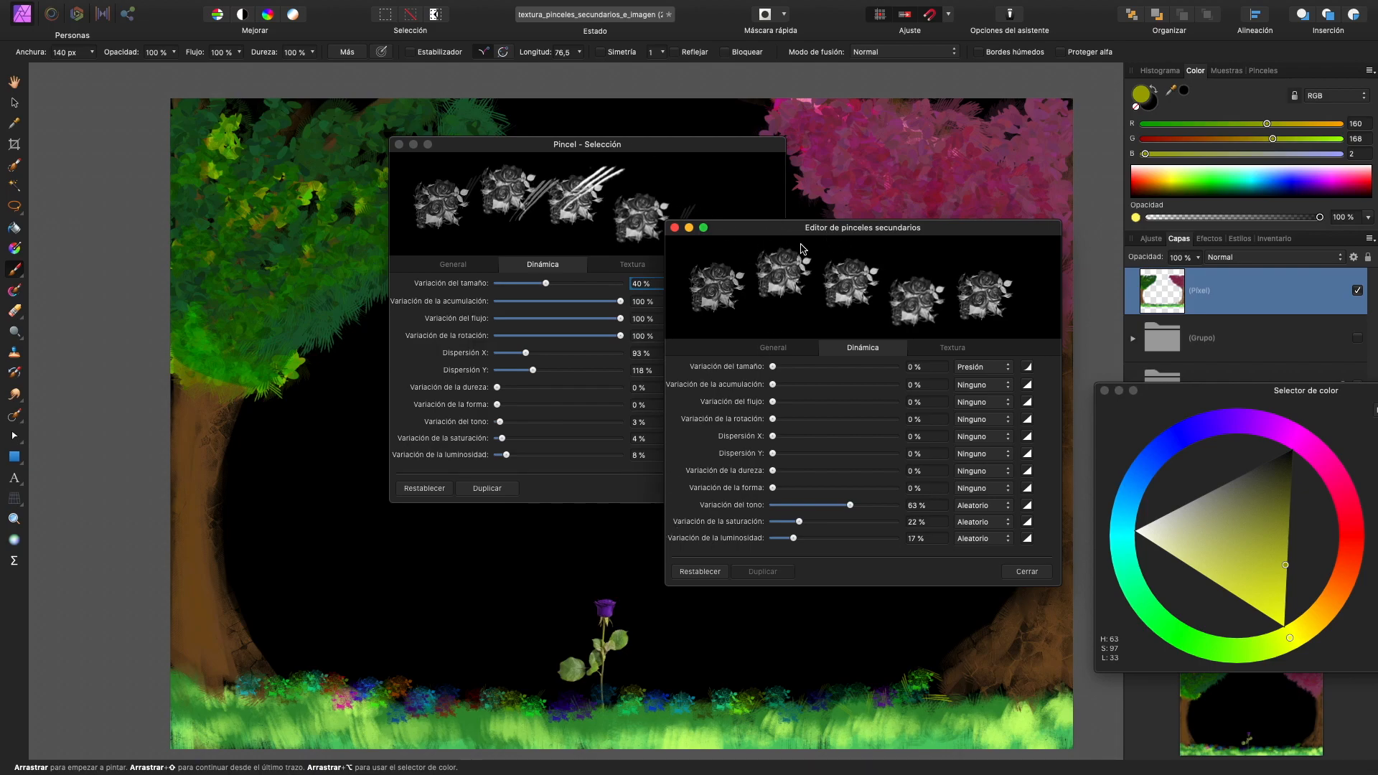
pyautogui.click(1010, 567)
pyautogui.click(726, 271)
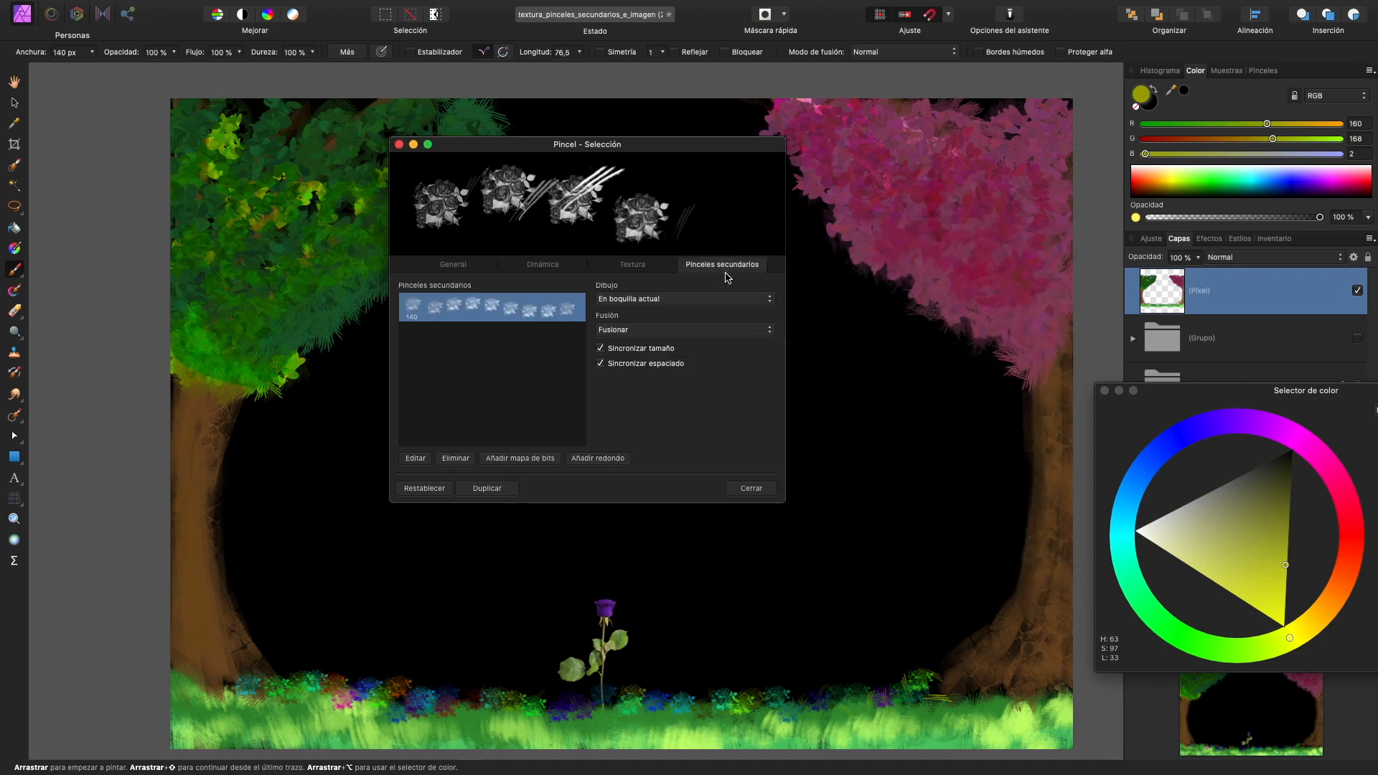
pyautogui.click(456, 459)
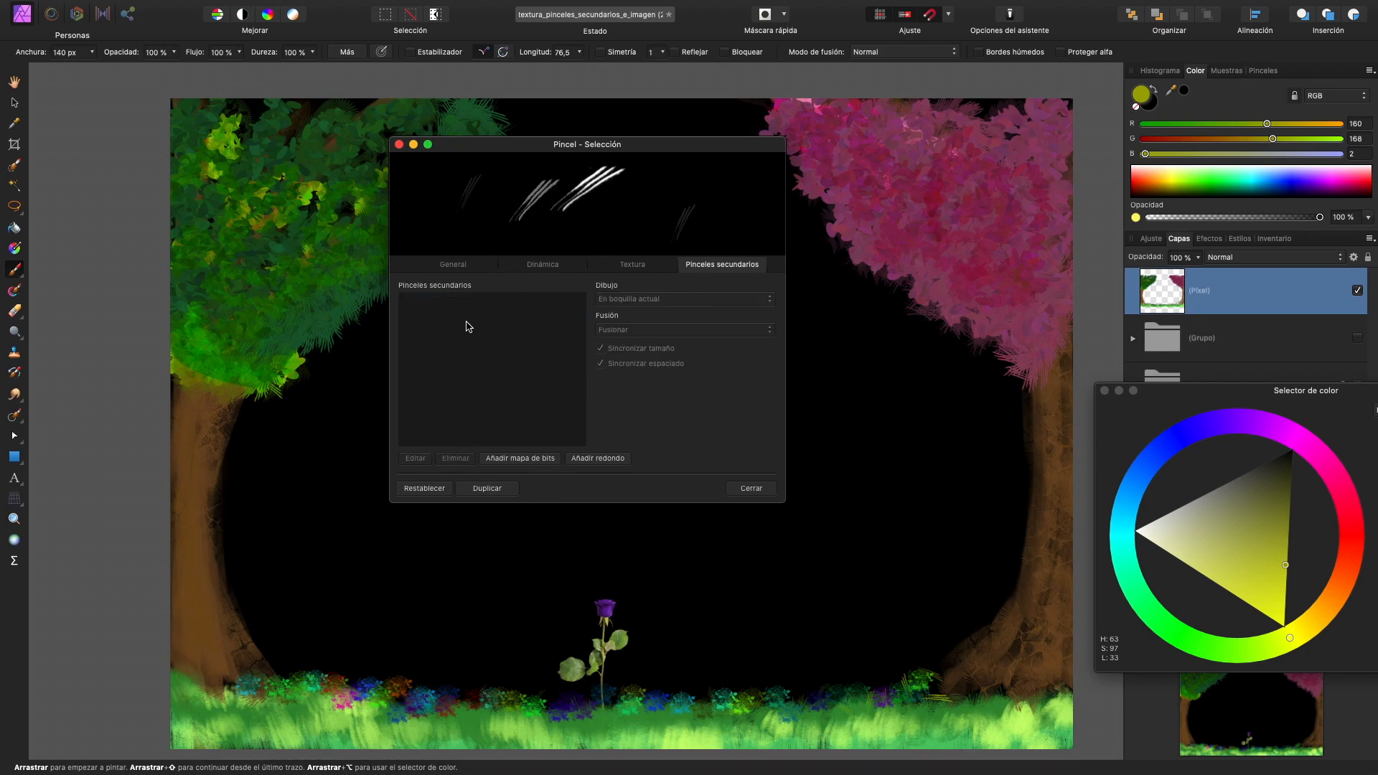
# - Add mariposa.png and butterfly.png as nozzles of the main brush and delete its original grass nozzle
pyautogui.click(625, 265)
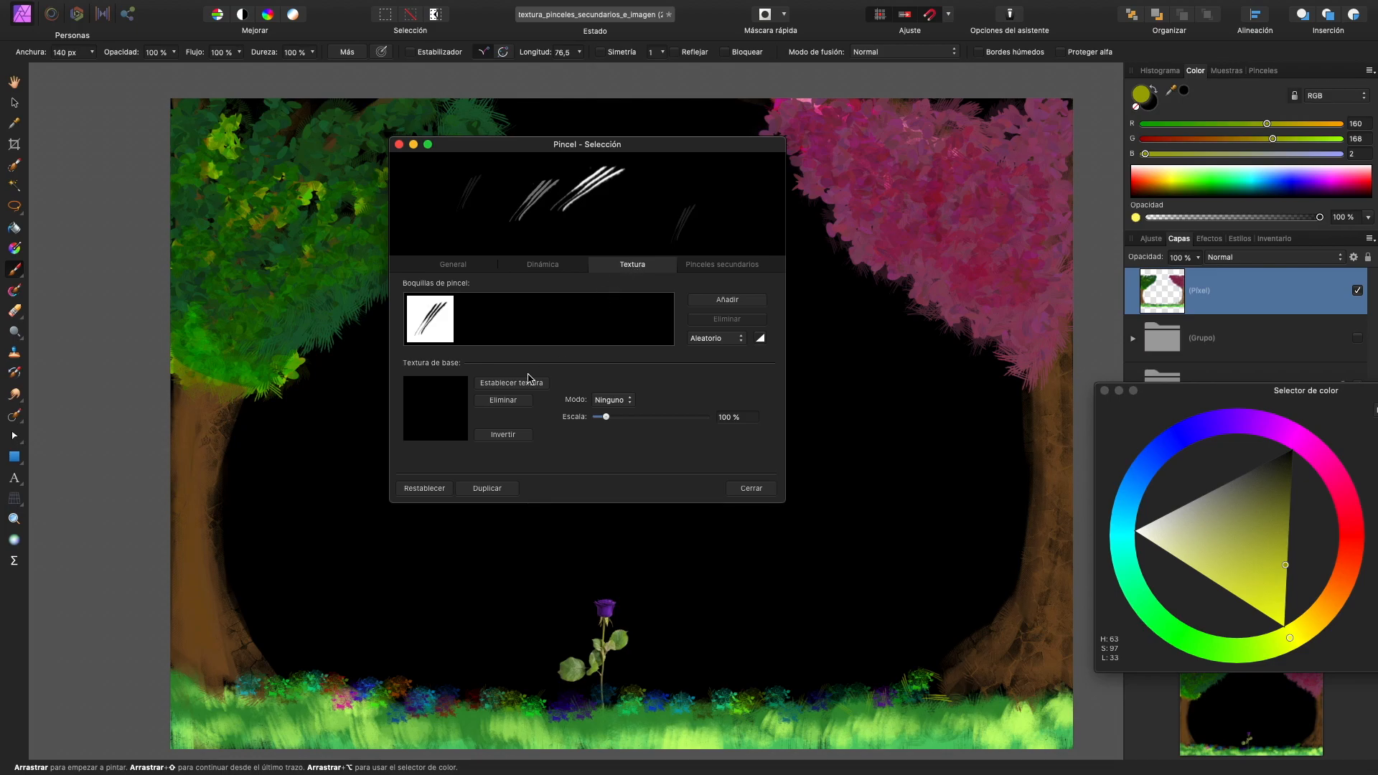
pyautogui.click(699, 301)
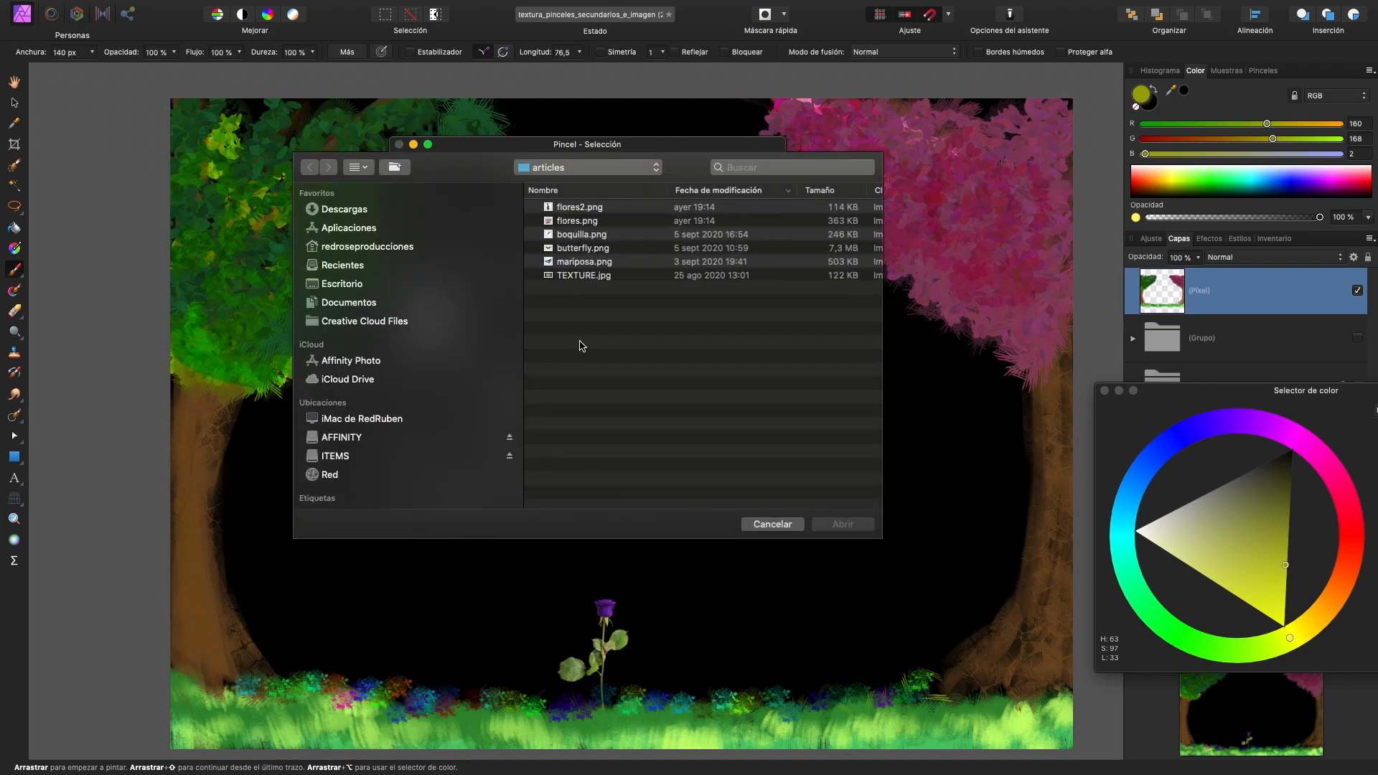
pyautogui.click(586, 264)
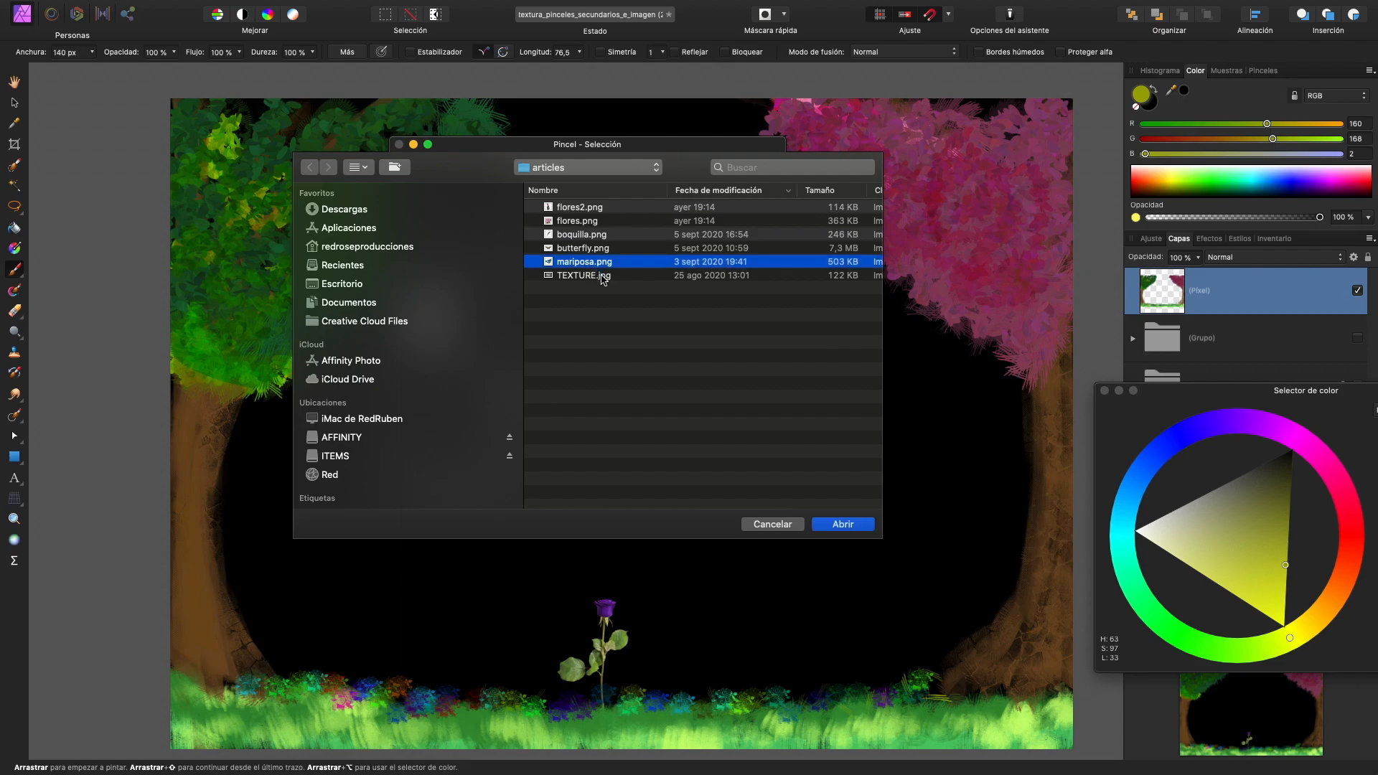
pyautogui.click(836, 526)
pyautogui.click(715, 301)
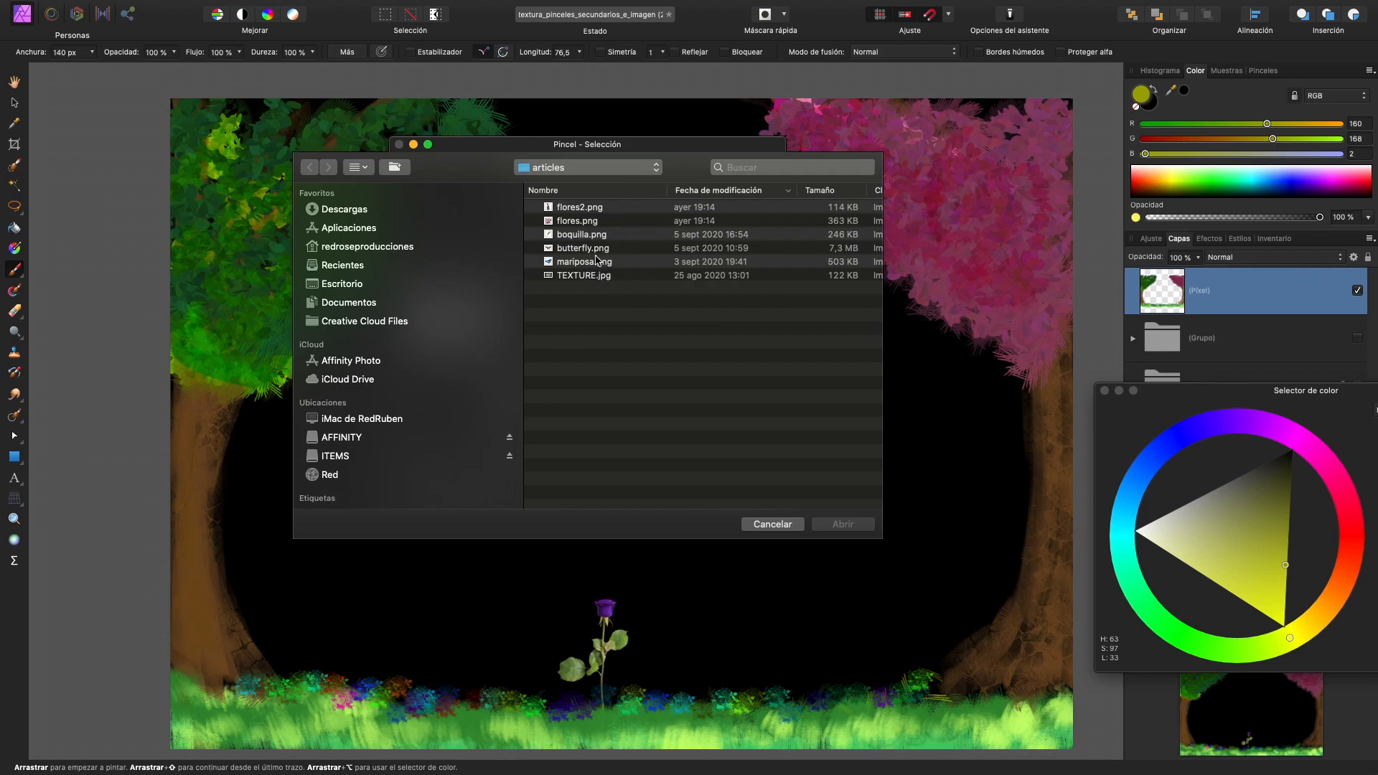
pyautogui.click(595, 260)
pyautogui.click(859, 525)
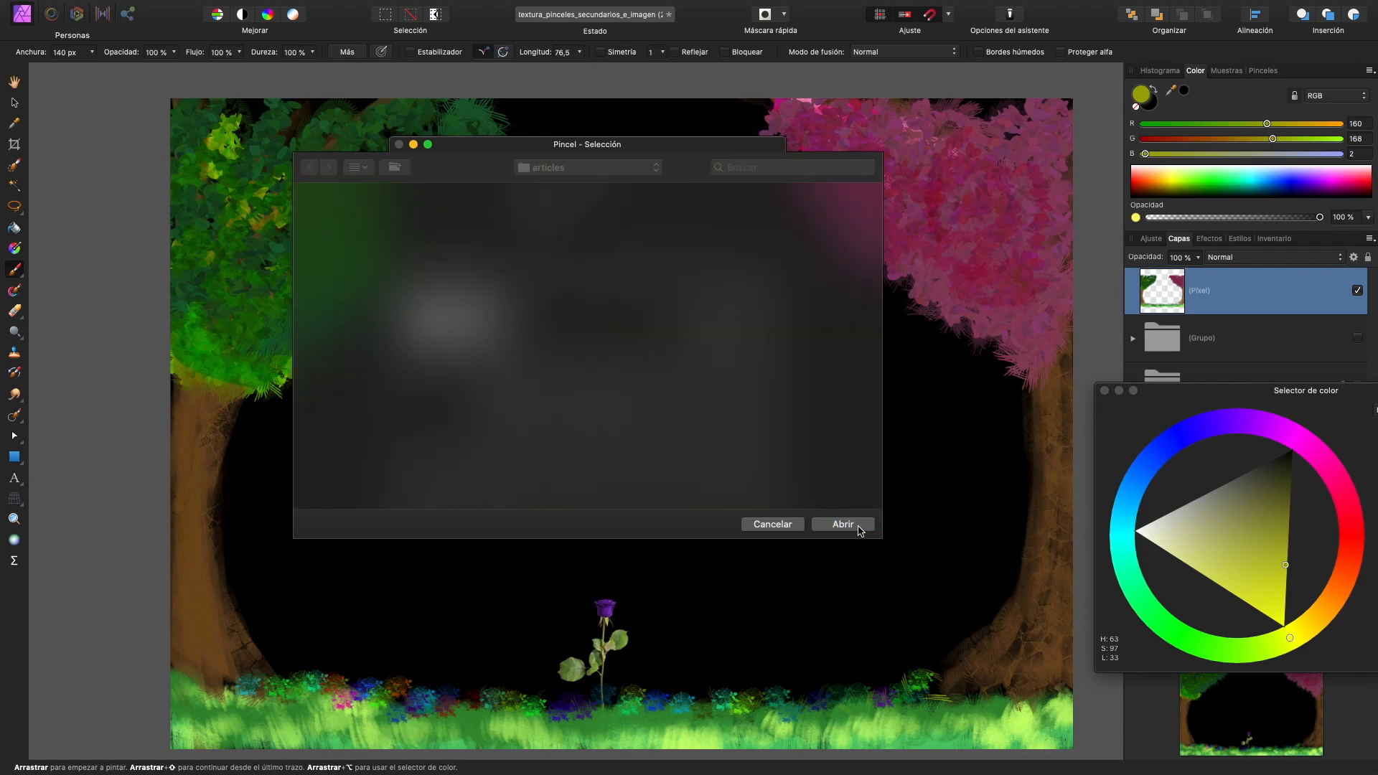
pyautogui.click(430, 313)
pyautogui.click(707, 321)
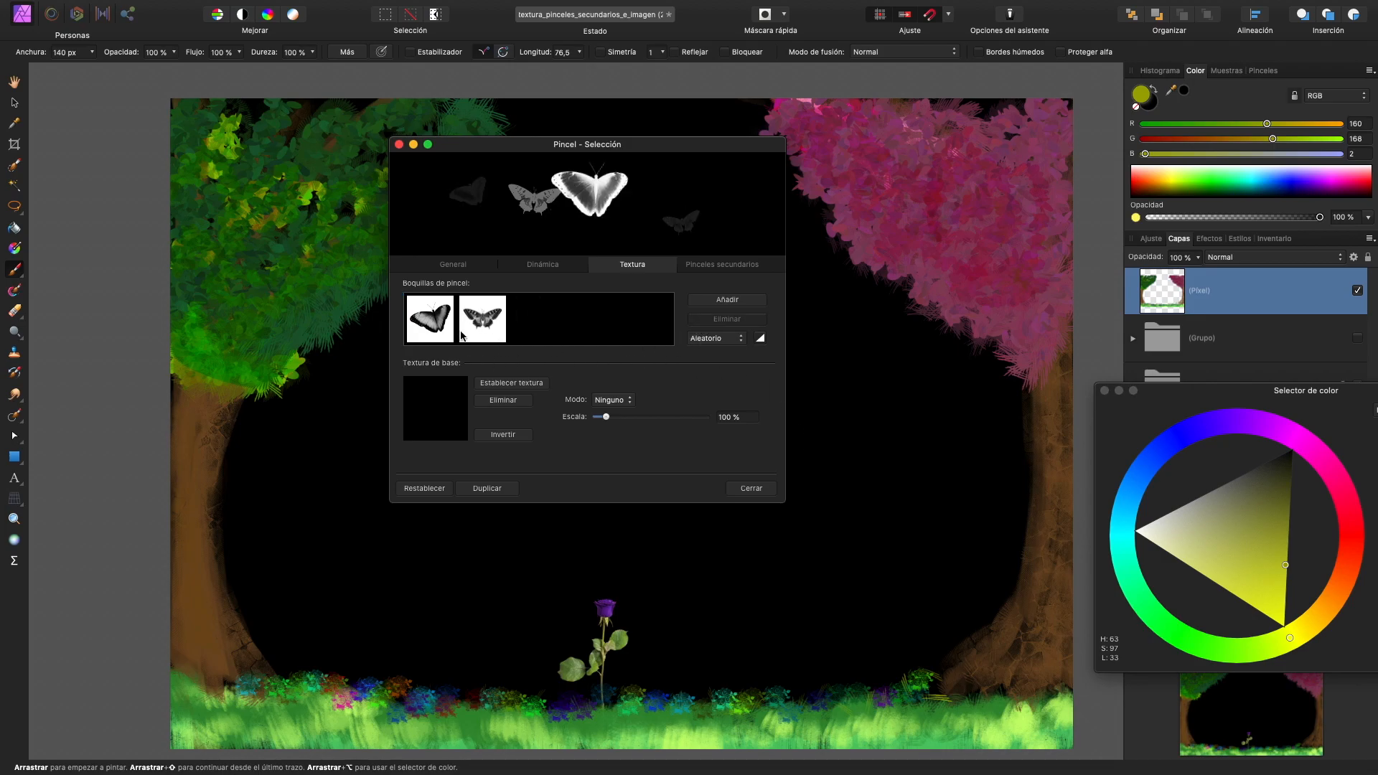
# - Check the butterfly brush's dynamics and set its spacing to 180 %
pyautogui.click(542, 266)
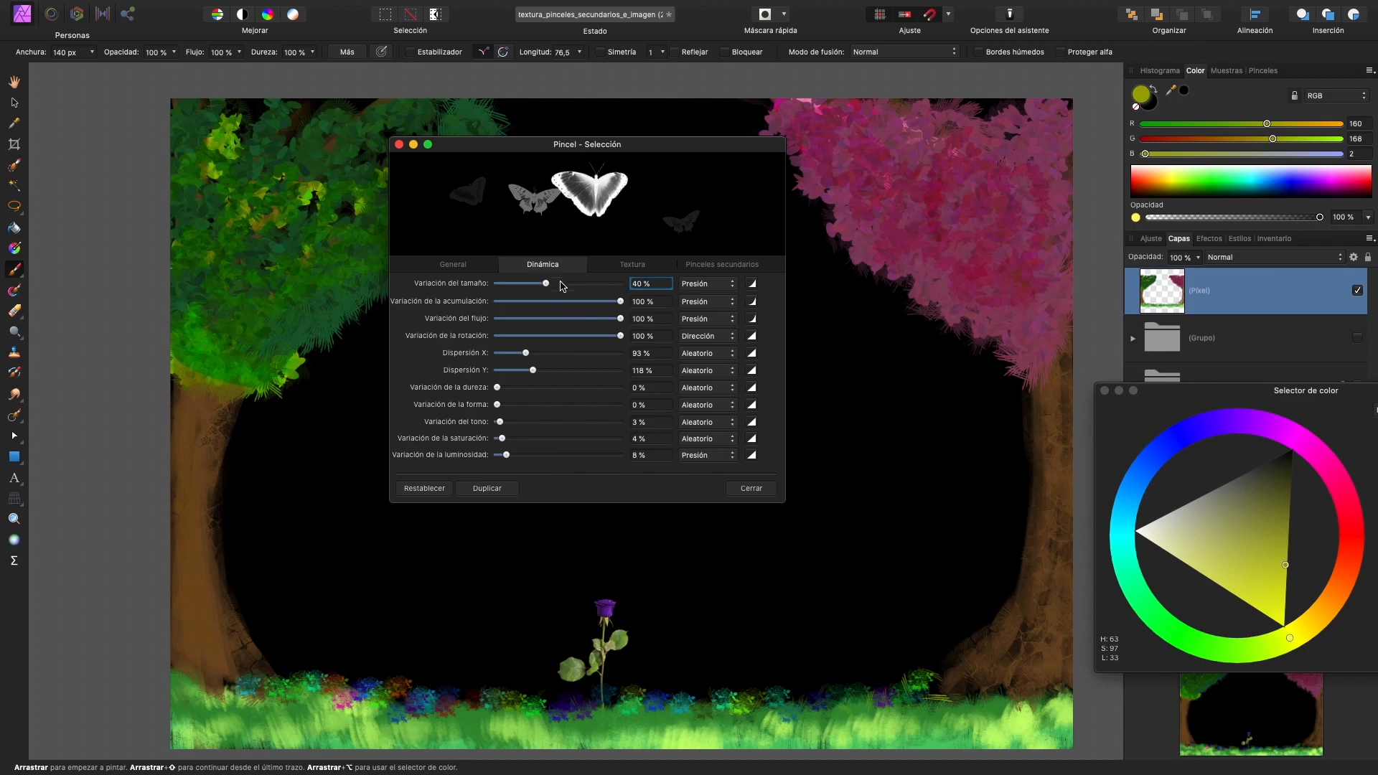
pyautogui.click(482, 266)
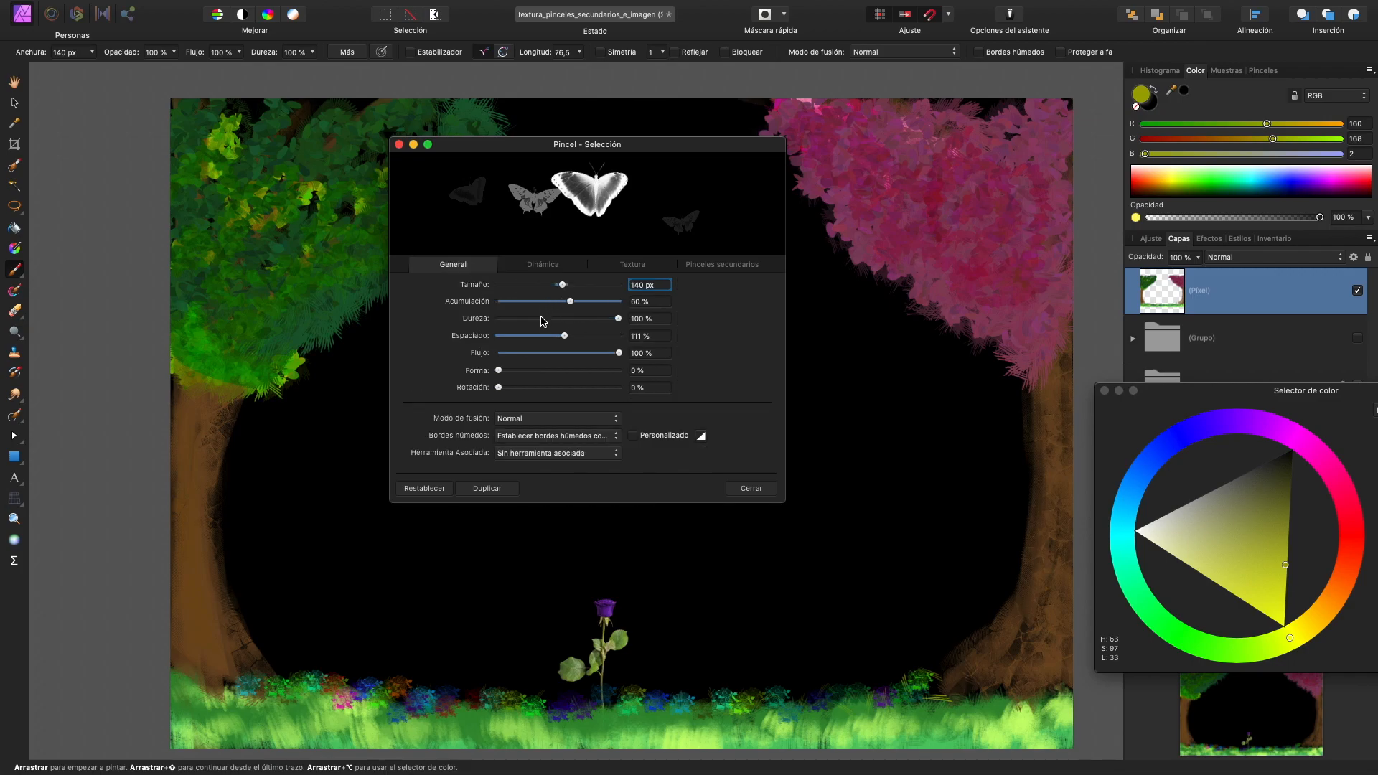
pyautogui.moveTo(563, 337); pyautogui.dragTo(600, 339)
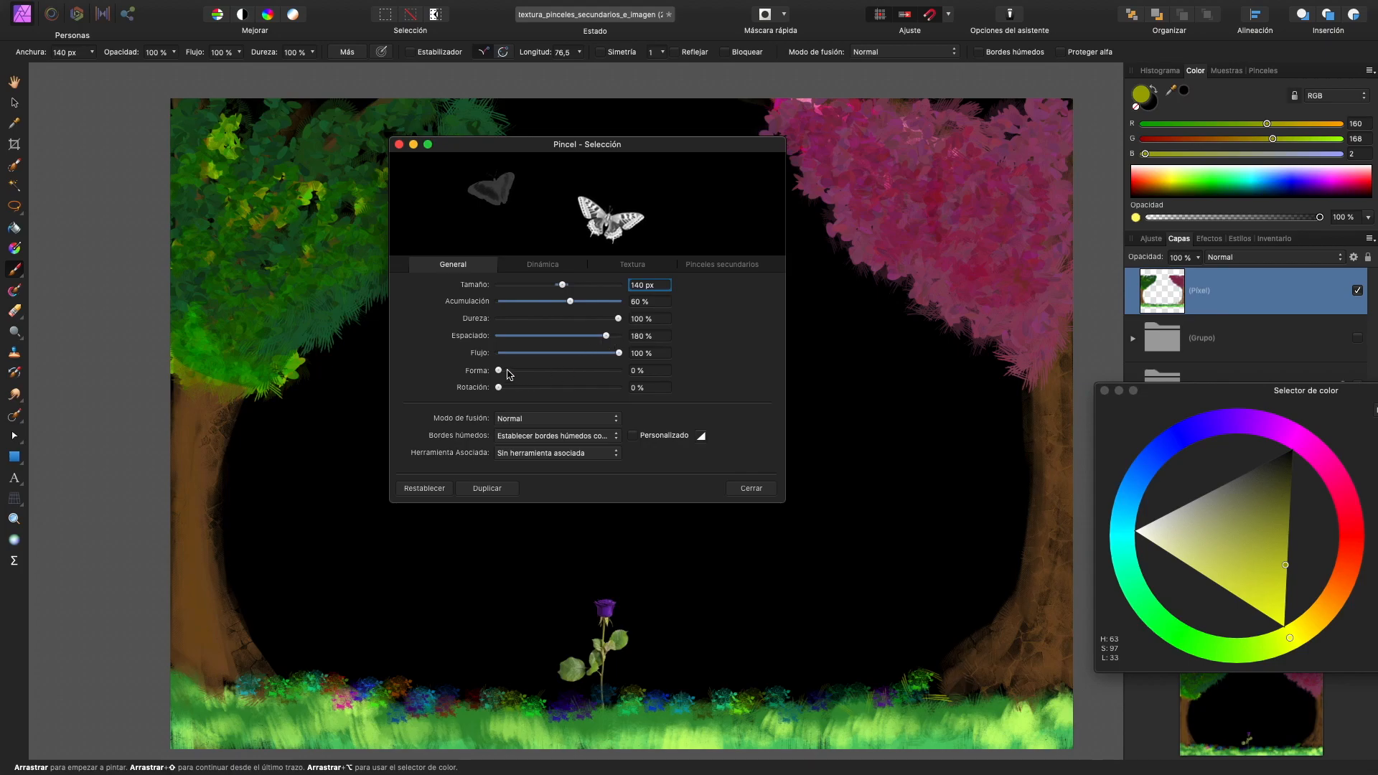
# - Set the brush's accumulation variation to 85 % and make its size variation random (Aleatorio)
pyautogui.click(530, 265)
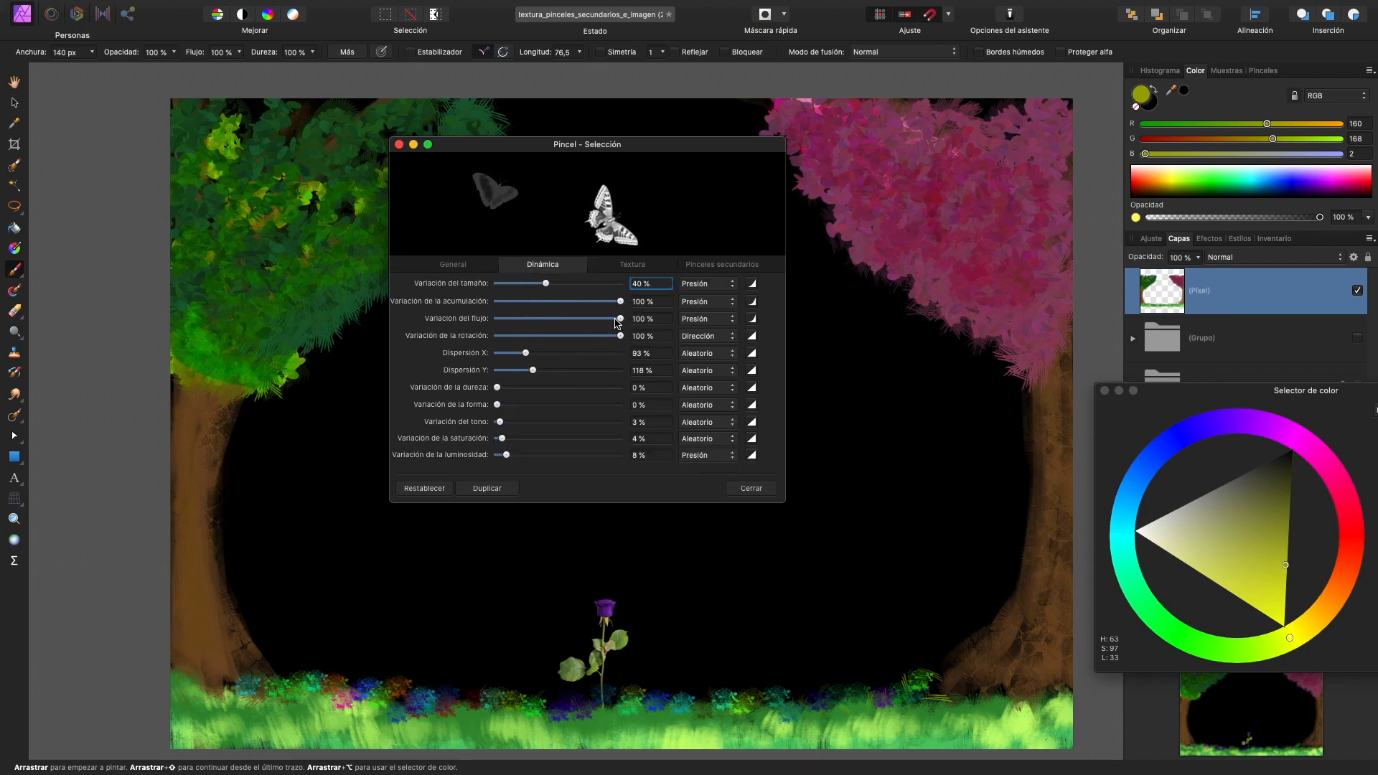
pyautogui.moveTo(620, 301); pyautogui.dragTo(600, 302)
pyautogui.click(687, 285)
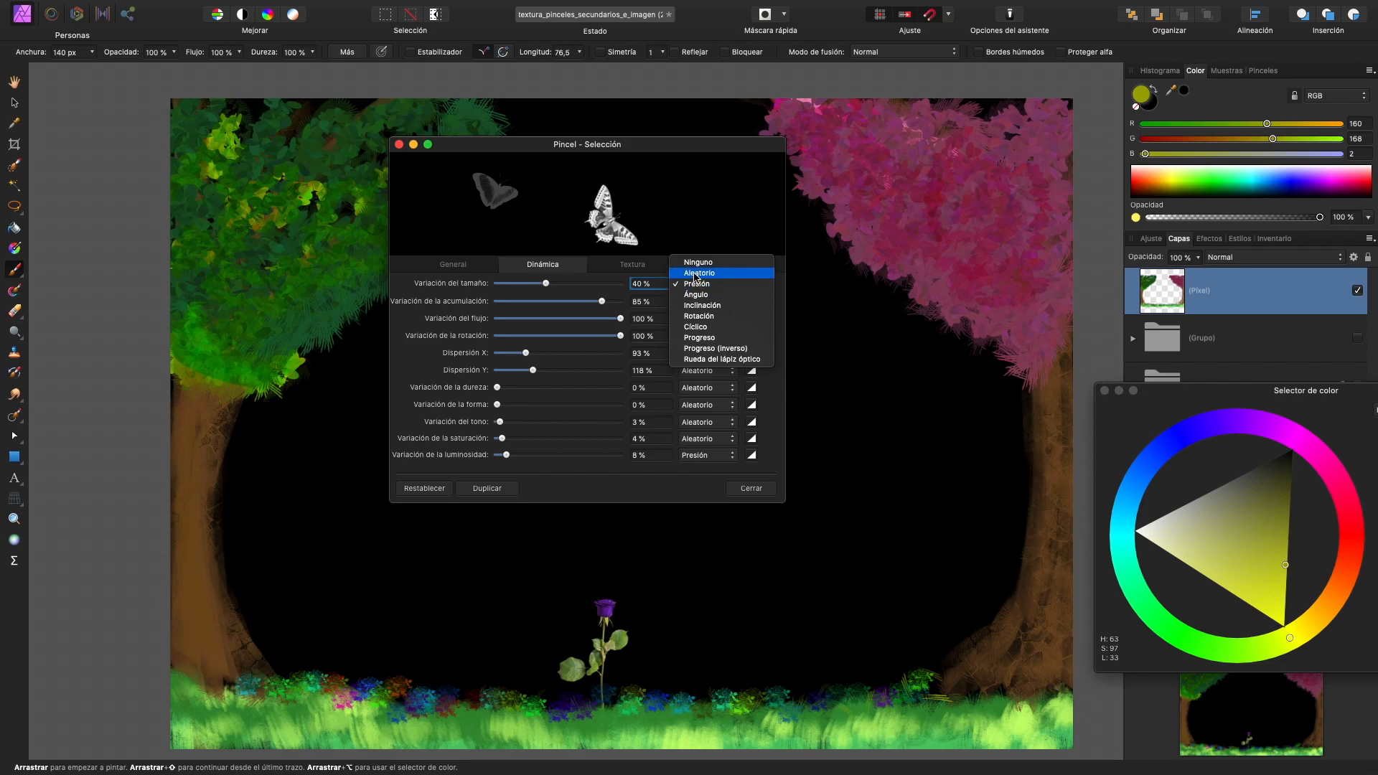
pyautogui.click(690, 289)
pyautogui.click(687, 285)
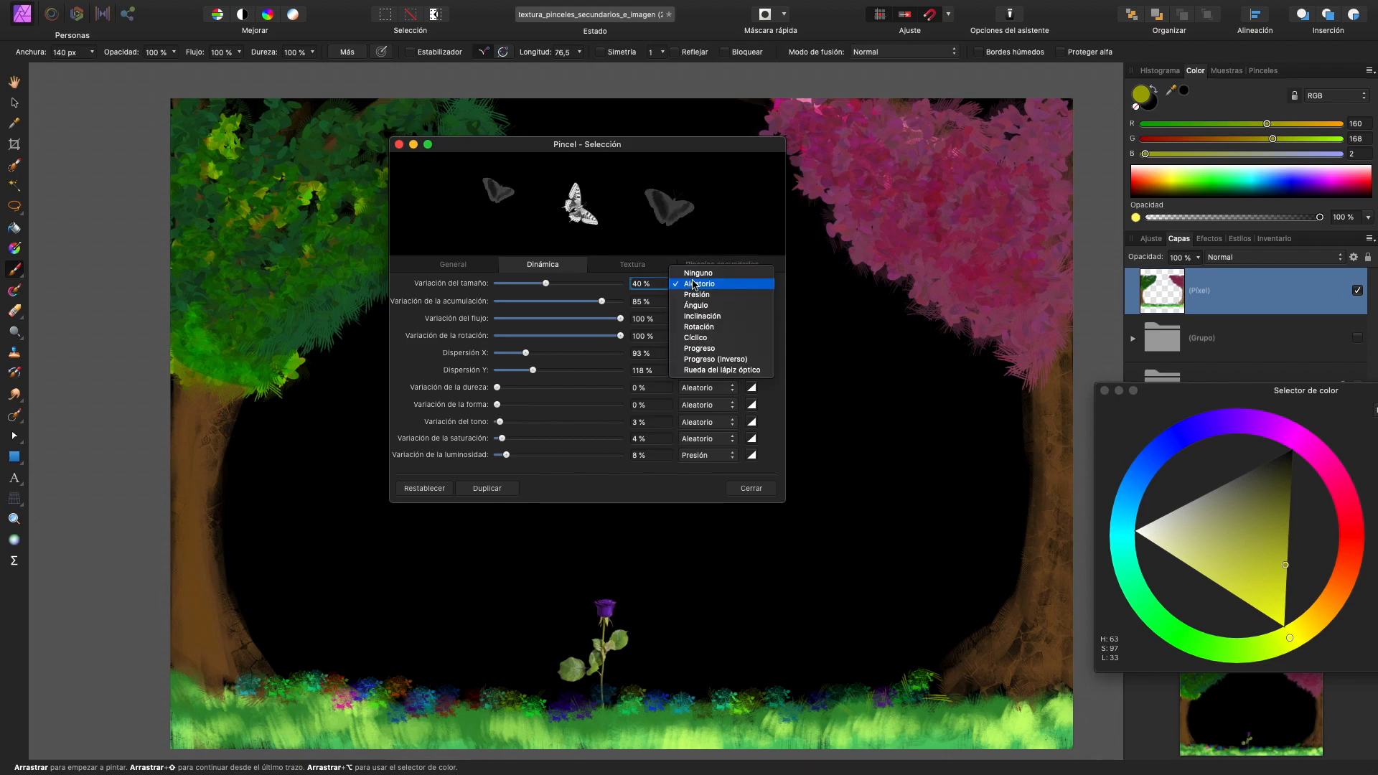
pyautogui.click(609, 154)
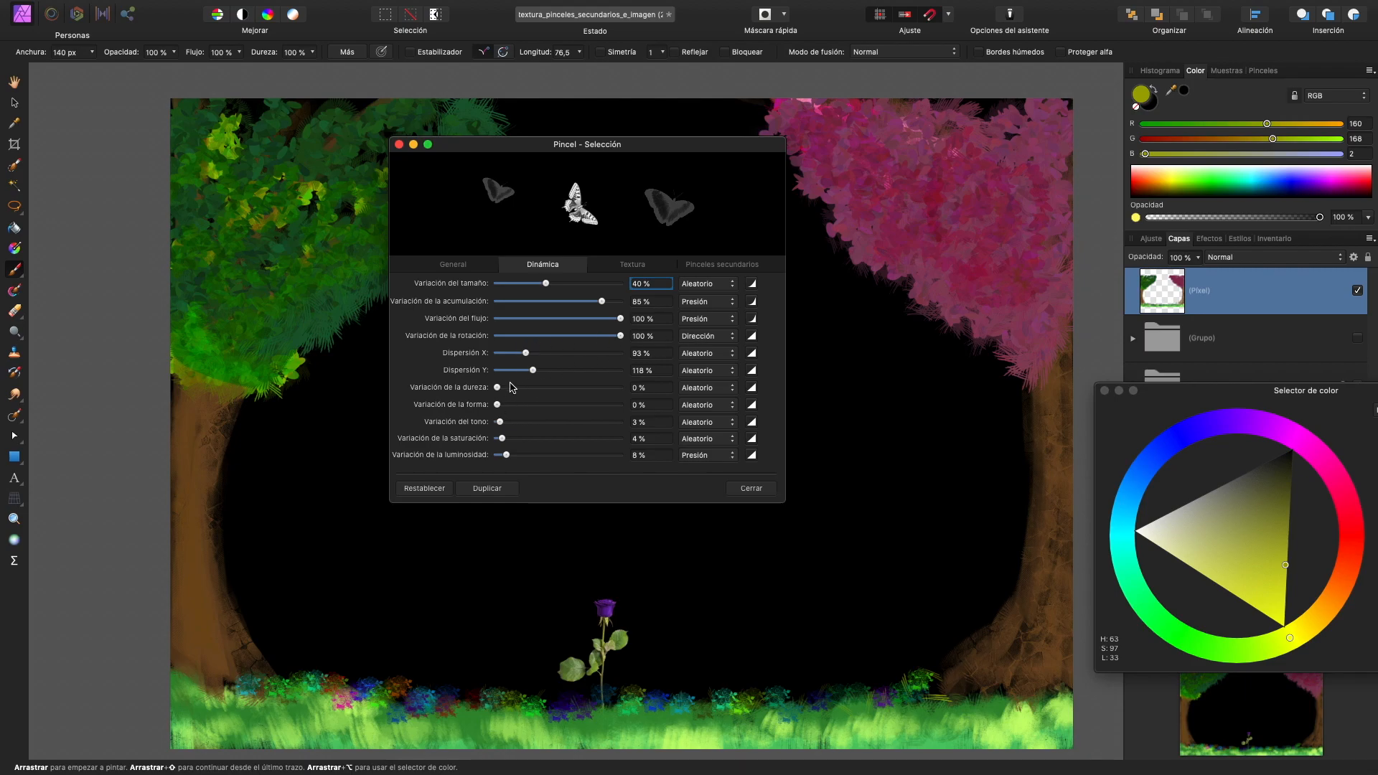
# - Set scatter X to 300 %, scatter Y to 400 %, hue variation to 100 %, saturation to 33 % and luminosity to 34 %, both Aleatorio
pyautogui.moveTo(526, 352); pyautogui.dragTo(642, 372)
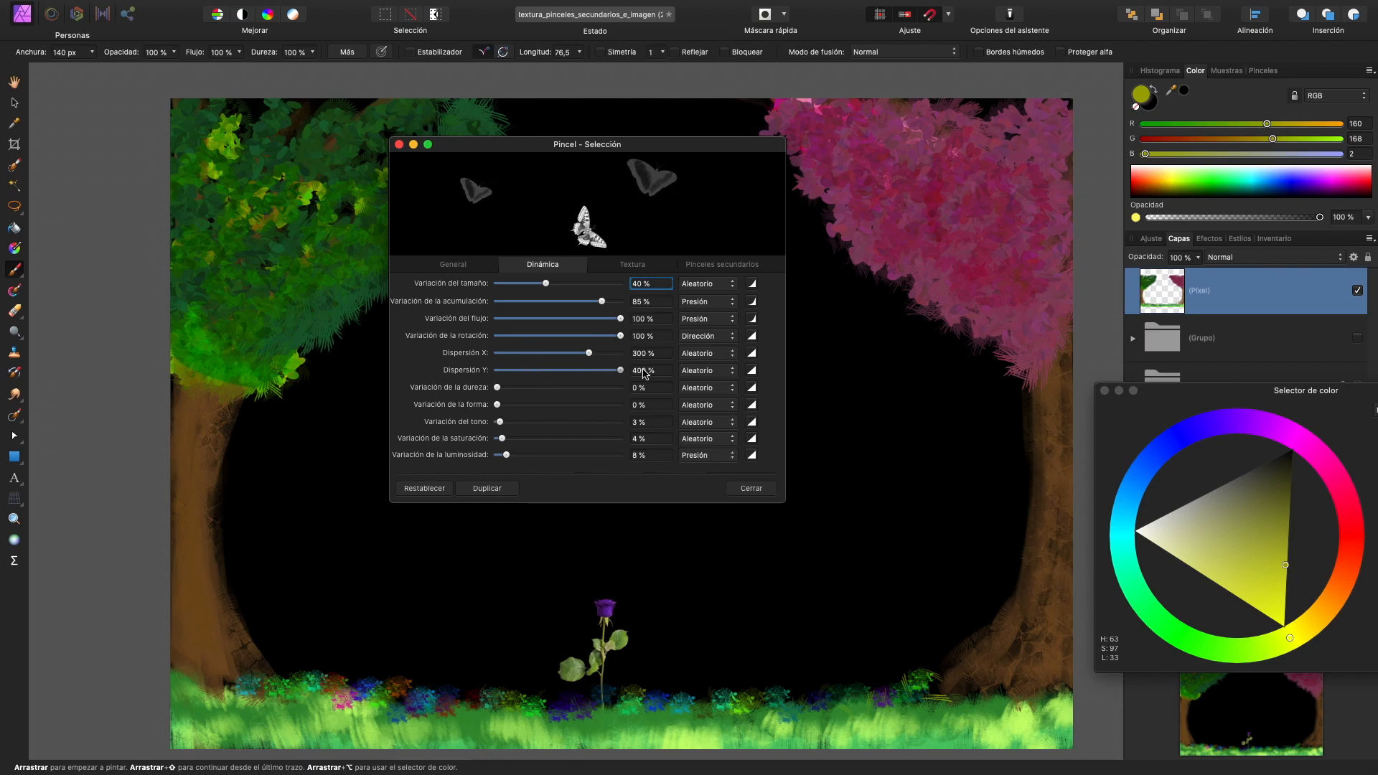
pyautogui.moveTo(503, 424); pyautogui.dragTo(627, 429)
pyautogui.moveTo(502, 438); pyautogui.dragTo(538, 455)
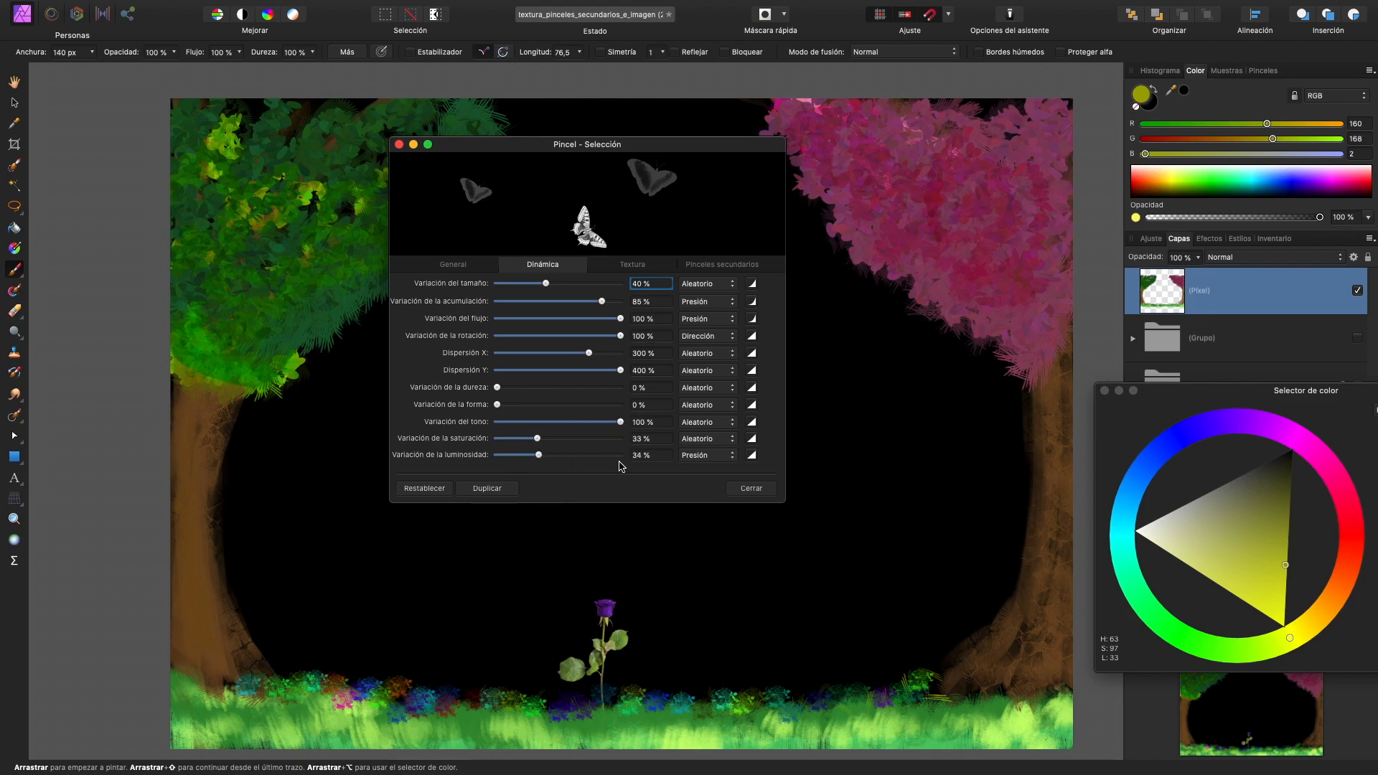
pyautogui.click(688, 457)
pyautogui.click(689, 441)
# - Paint multicoloured butterflies across the black area between the trees, raising the brush's size variation to 54 % after the first stroke
pyautogui.moveTo(601, 150); pyautogui.dragTo(870, 148)
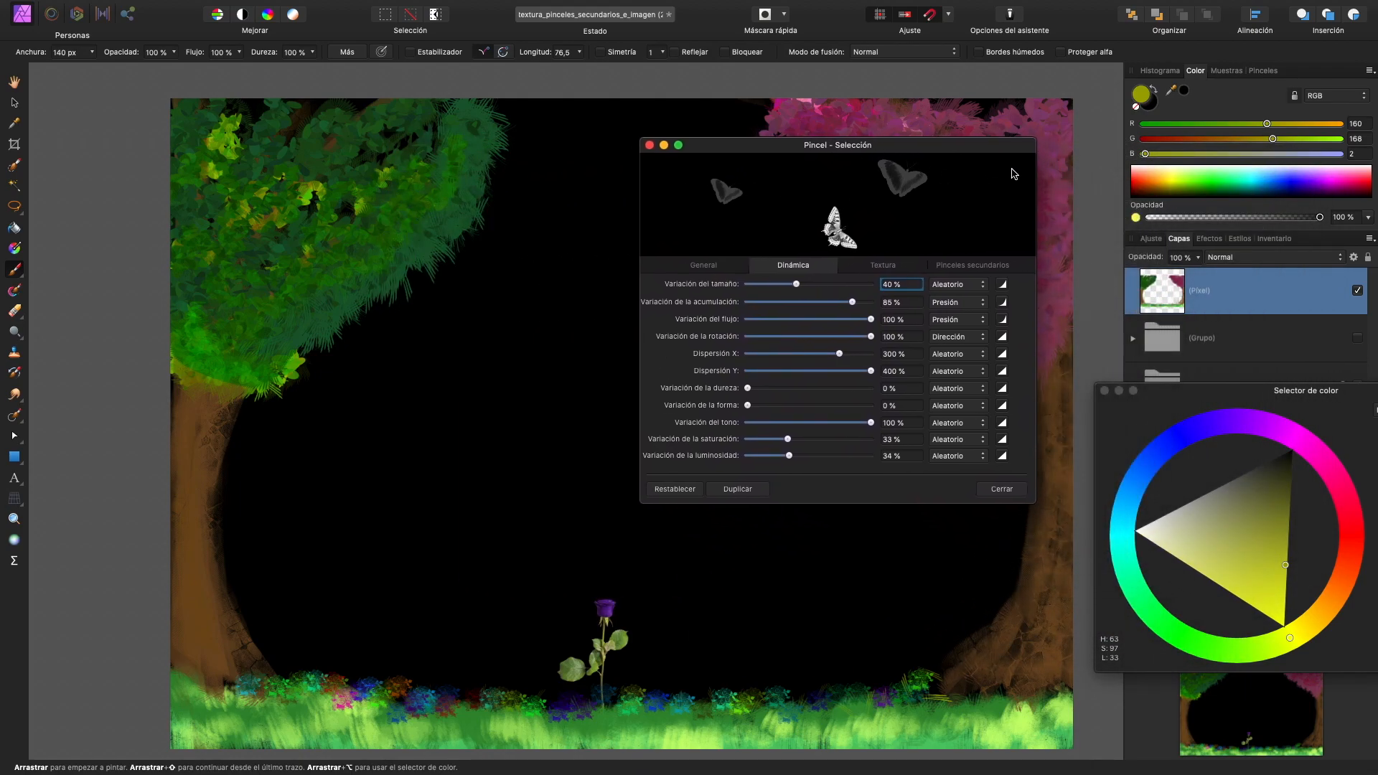
pyautogui.moveTo(415, 343)
pyautogui.mouseDown()
pyautogui.moveTo(428, 391)
pyautogui.moveTo(369, 381)
pyautogui.moveTo(356, 443)
pyautogui.moveTo(391, 455)
pyautogui.mouseUp()
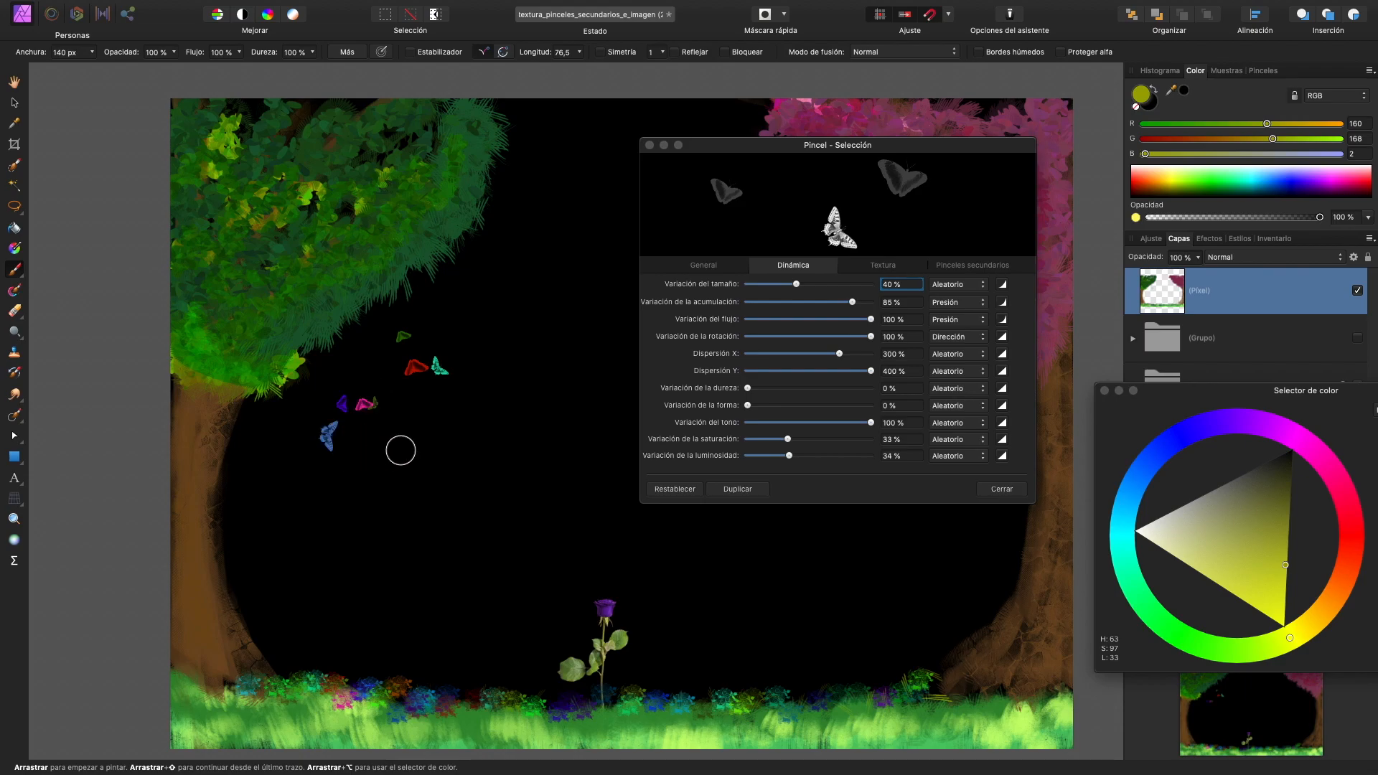
pyautogui.moveTo(818, 289); pyautogui.dragTo(816, 288)
pyautogui.moveTo(798, 147); pyautogui.dragTo(799, 517)
pyautogui.moveTo(735, 216)
pyautogui.mouseDown()
pyautogui.moveTo(725, 285)
pyautogui.moveTo(642, 296)
pyautogui.moveTo(823, 355)
pyautogui.moveTo(901, 425)
pyautogui.mouseUp()
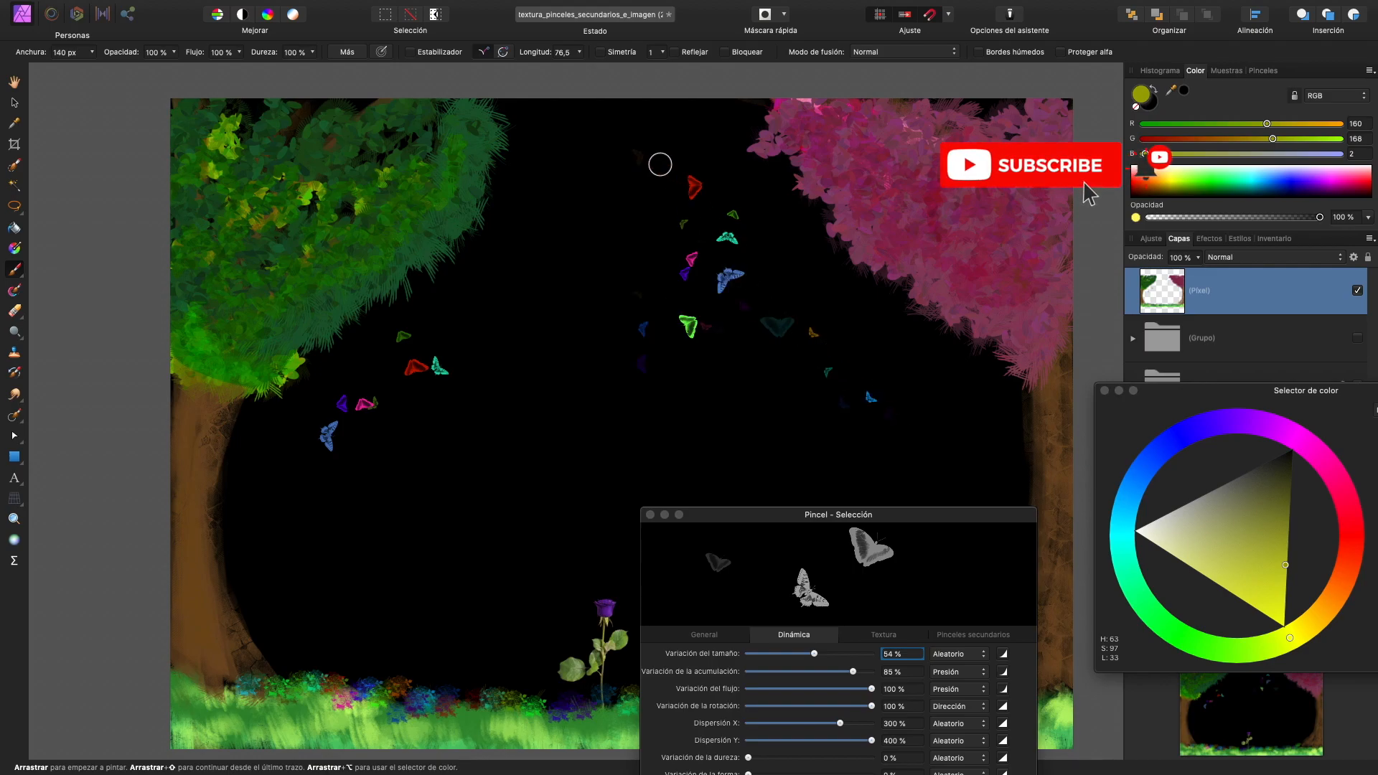
pyautogui.moveTo(603, 154)
pyautogui.mouseDown()
pyautogui.moveTo(587, 272)
pyautogui.moveTo(514, 281)
pyautogui.moveTo(477, 335)
pyautogui.moveTo(454, 331)
pyautogui.moveTo(378, 484)
pyautogui.moveTo(316, 494)
pyautogui.moveTo(342, 528)
pyautogui.moveTo(420, 476)
pyautogui.moveTo(594, 412)
pyautogui.moveTo(690, 437)
pyautogui.moveTo(806, 401)
pyautogui.moveTo(844, 437)
pyautogui.moveTo(899, 438)
pyautogui.moveTo(924, 384)
pyautogui.moveTo(890, 320)
pyautogui.moveTo(803, 239)
pyautogui.moveTo(592, 145)
pyautogui.mouseUp()
pyautogui.moveTo(458, 270); pyautogui.dragTo(456, 293)
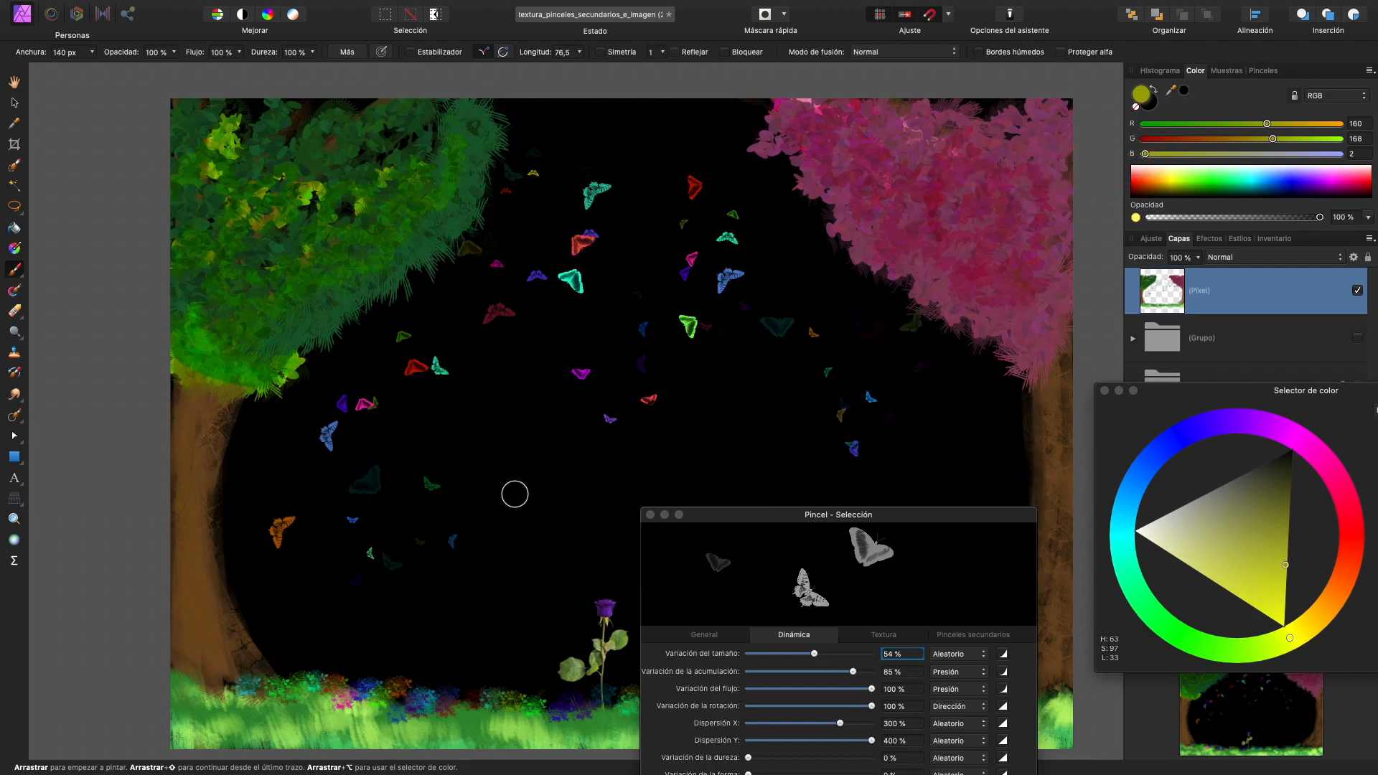
# - Undo the purple butterfly painted beside the rose and set the brush's size variation to 69 %
pyautogui.moveTo(887, 514); pyautogui.dragTo(755, 133)
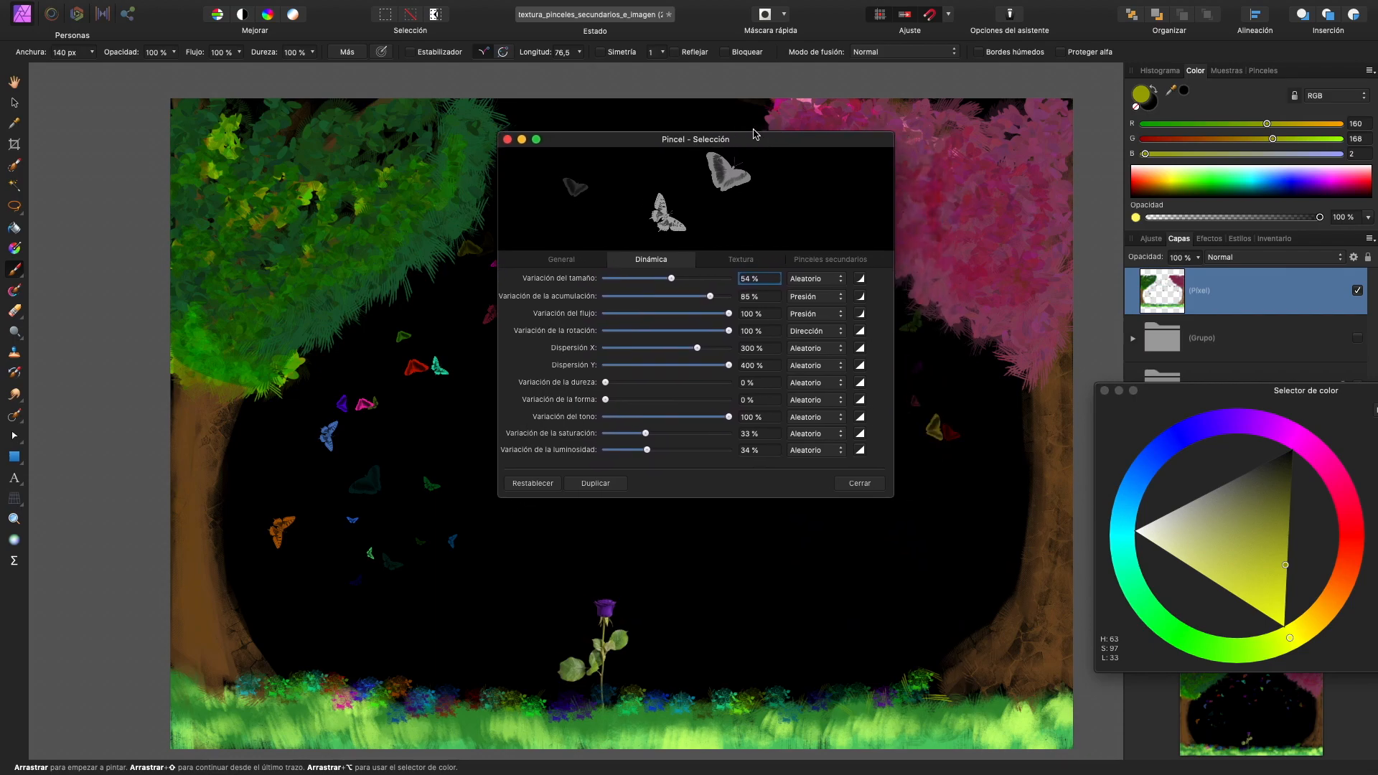
pyautogui.scroll(5, 539, 599)
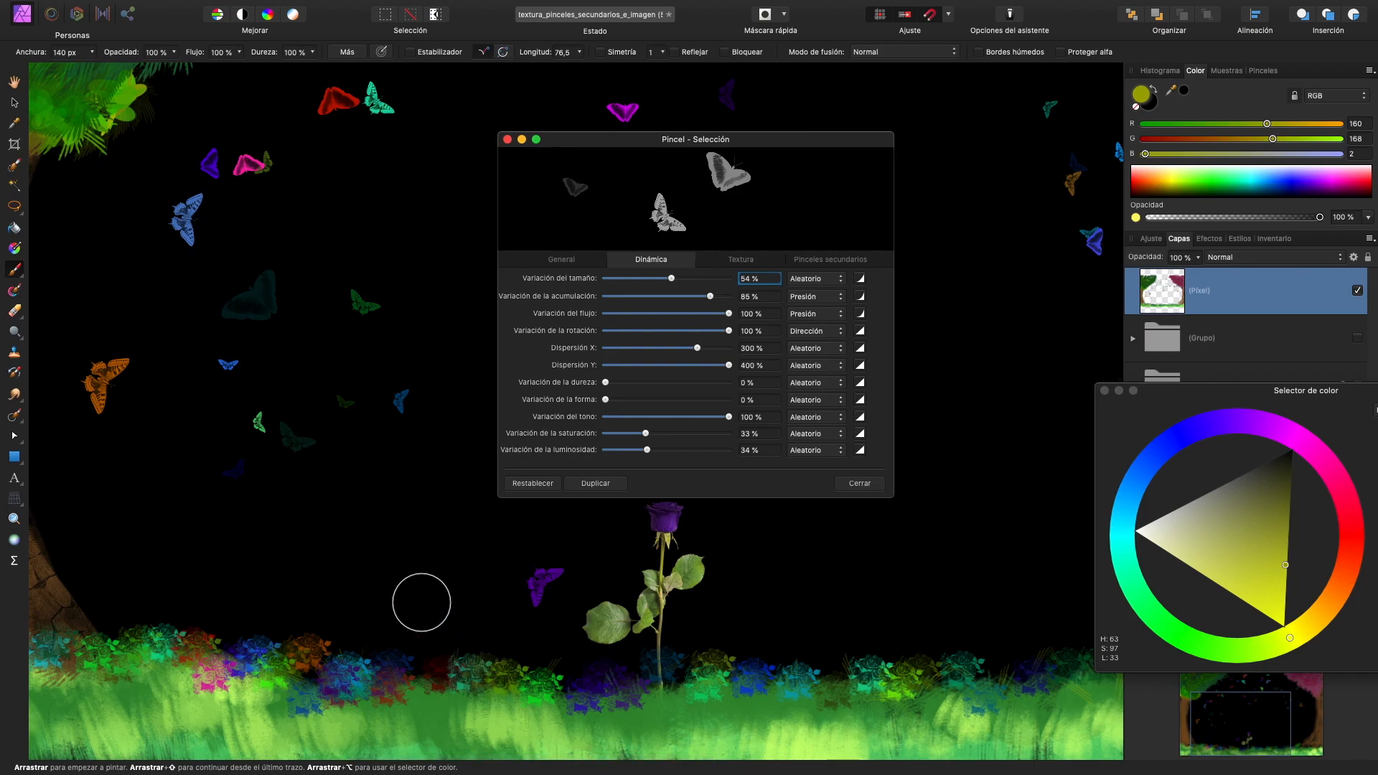
pyautogui.press('super+z')
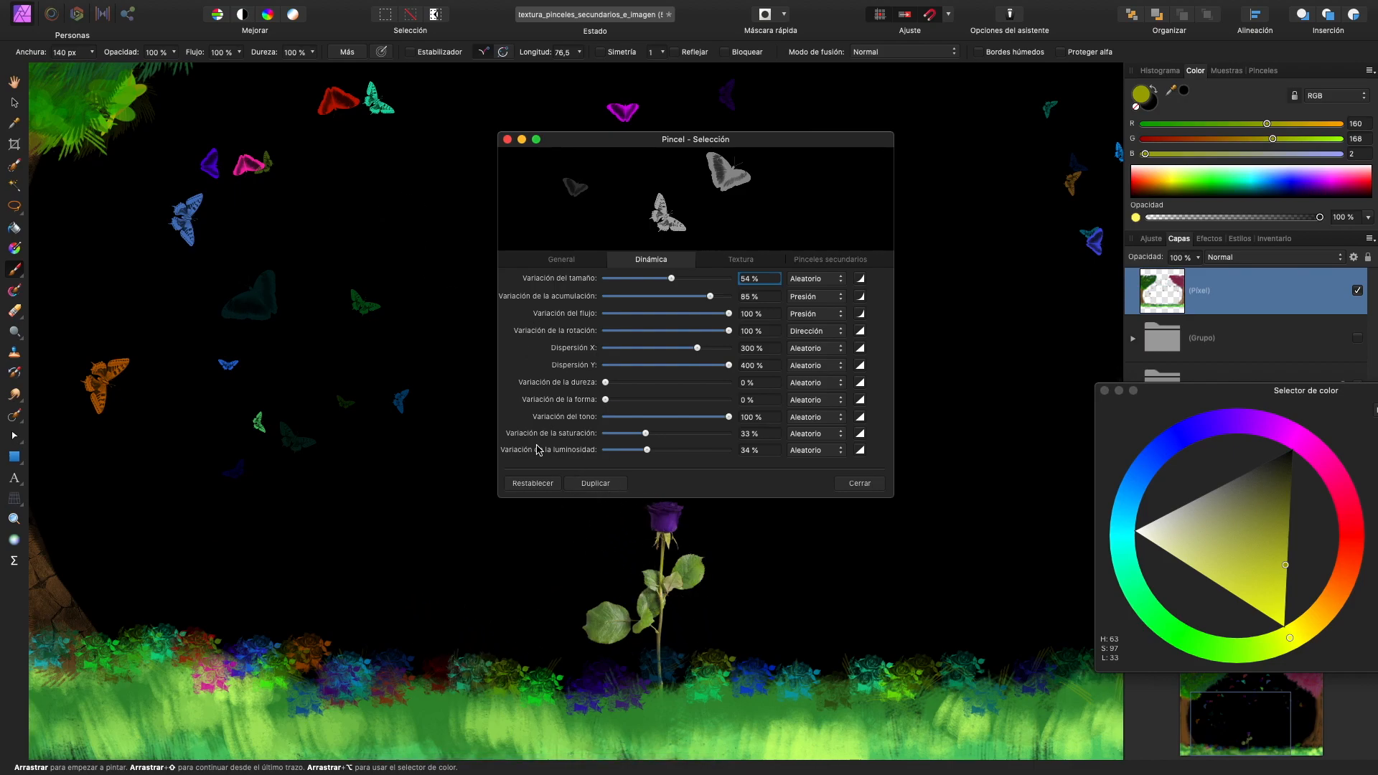
pyautogui.moveTo(671, 279); pyautogui.dragTo(734, 281)
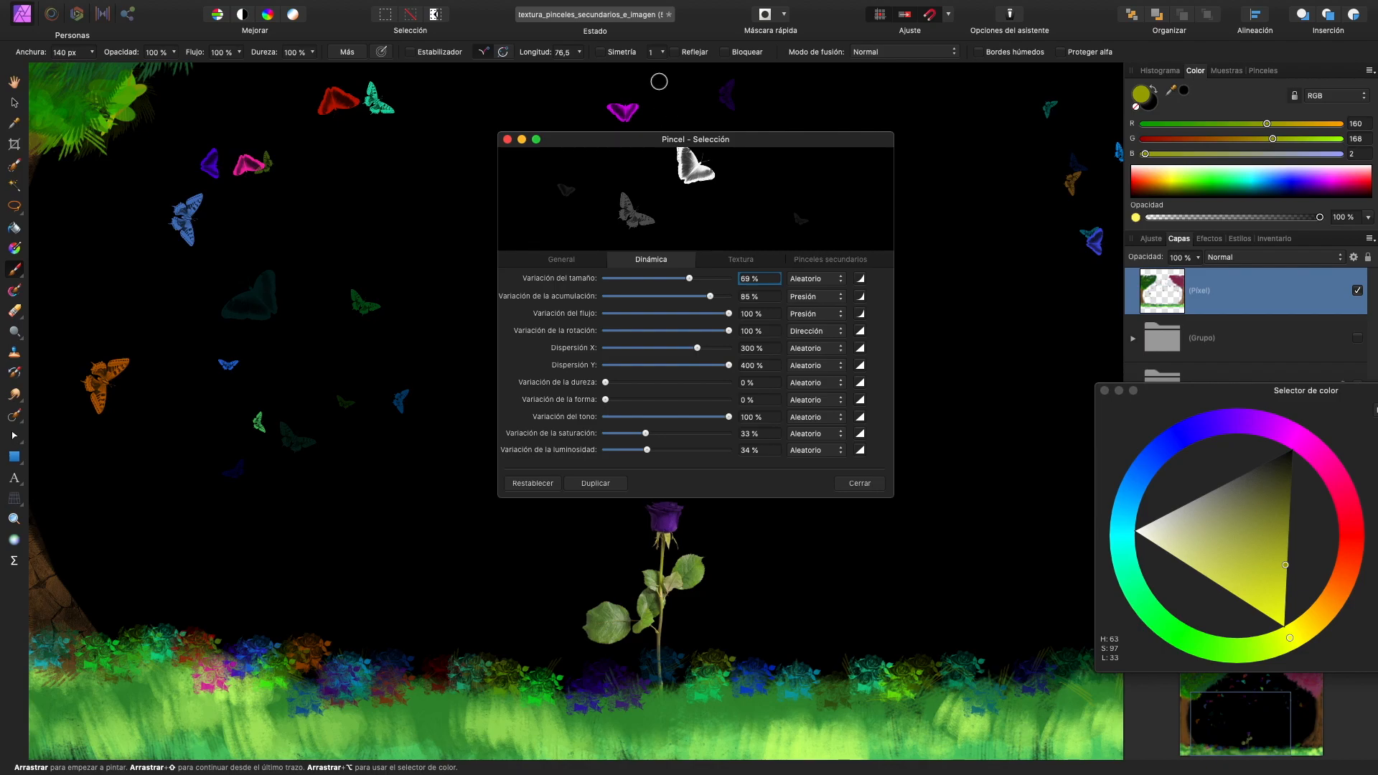
# - Close the brush settings and reselect the 140 px grass brush in the Acrílicos category
pyautogui.click(1252, 71)
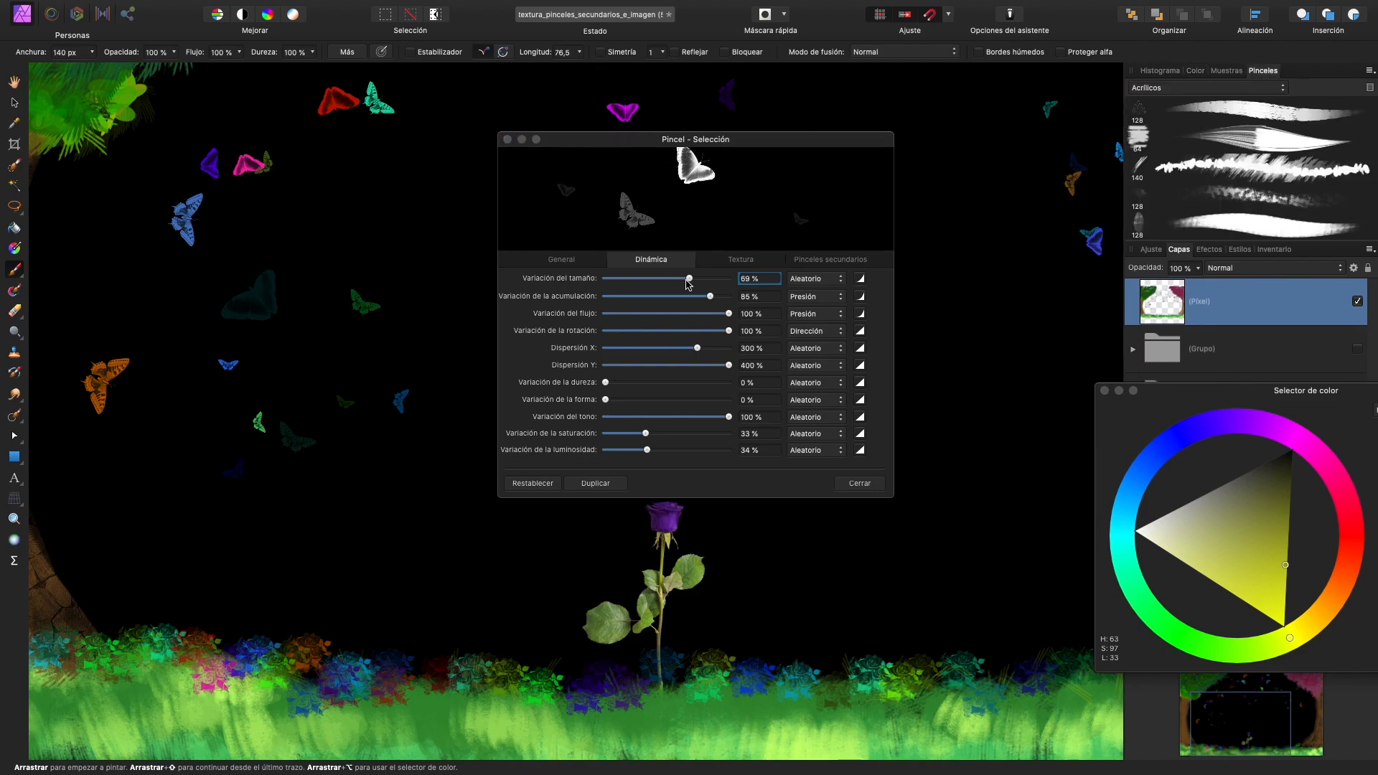
pyautogui.click(854, 481)
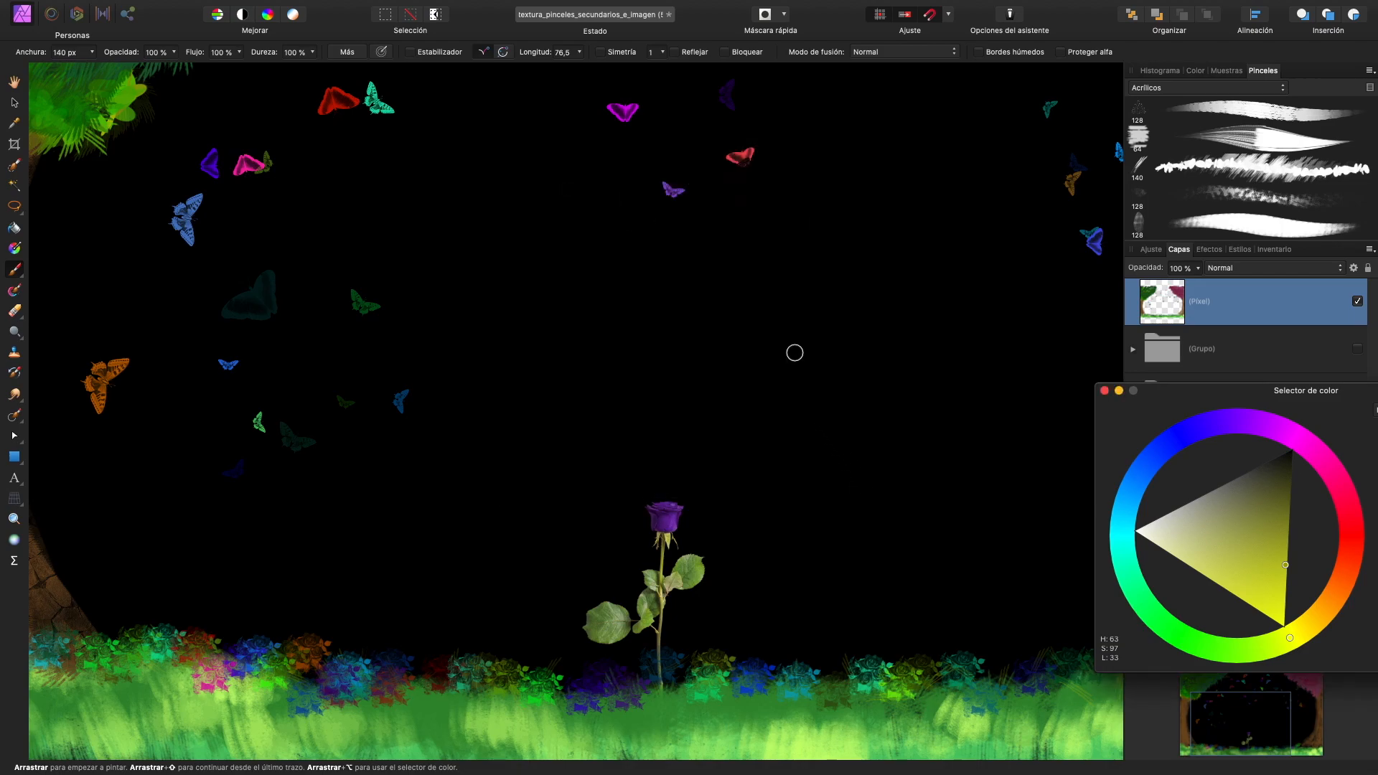
pyautogui.scroll(3, 794, 353)
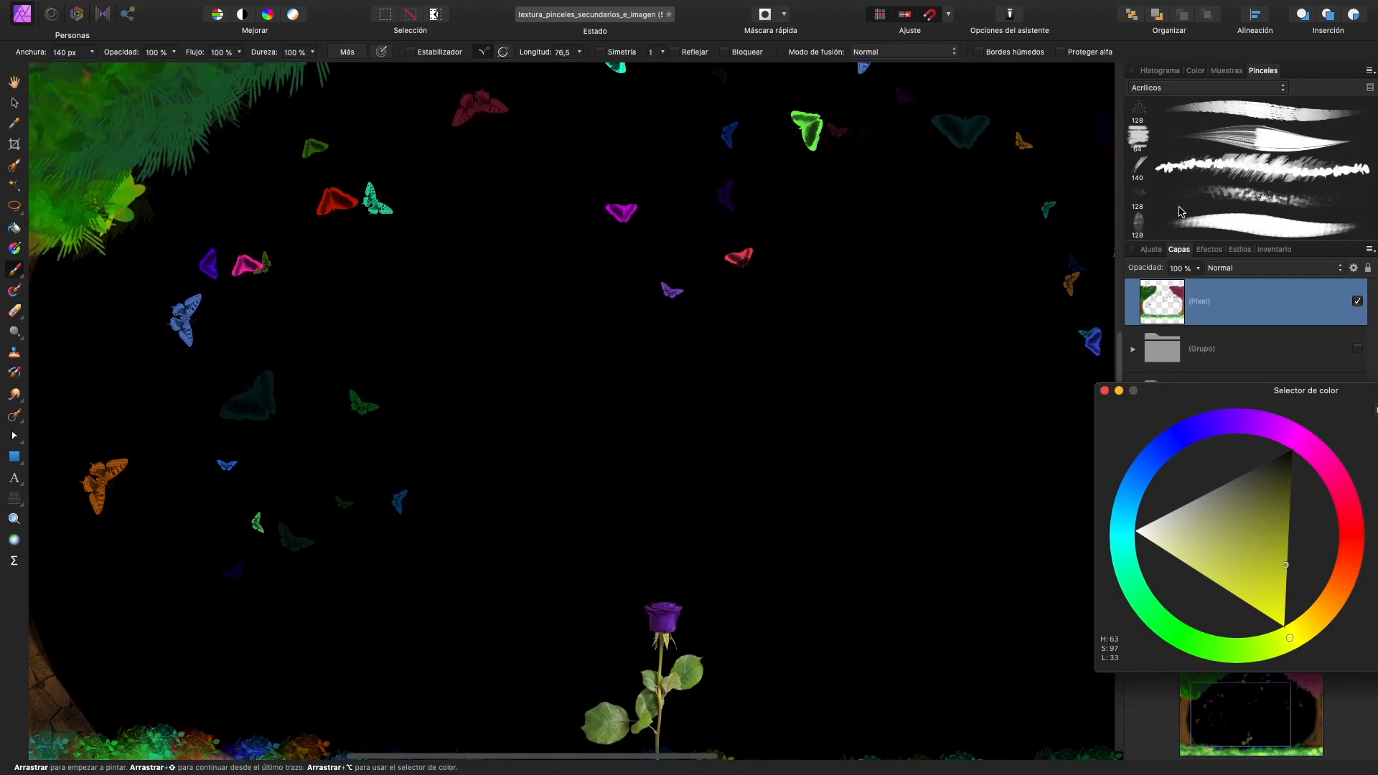
pyautogui.click(1211, 172)
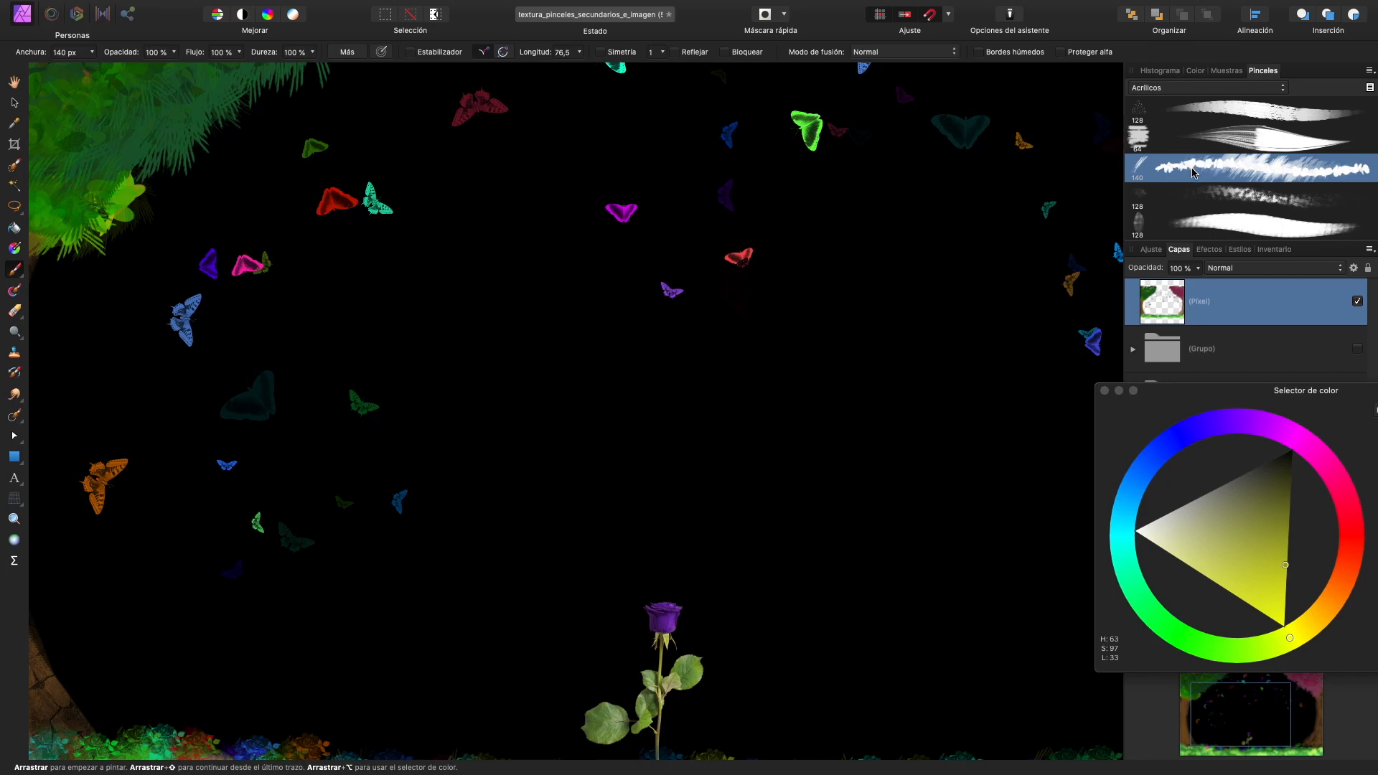
# - Create a new image brush in the Acrílicos category from flores2.png, previewing the file first
pyautogui.click(1369, 71)
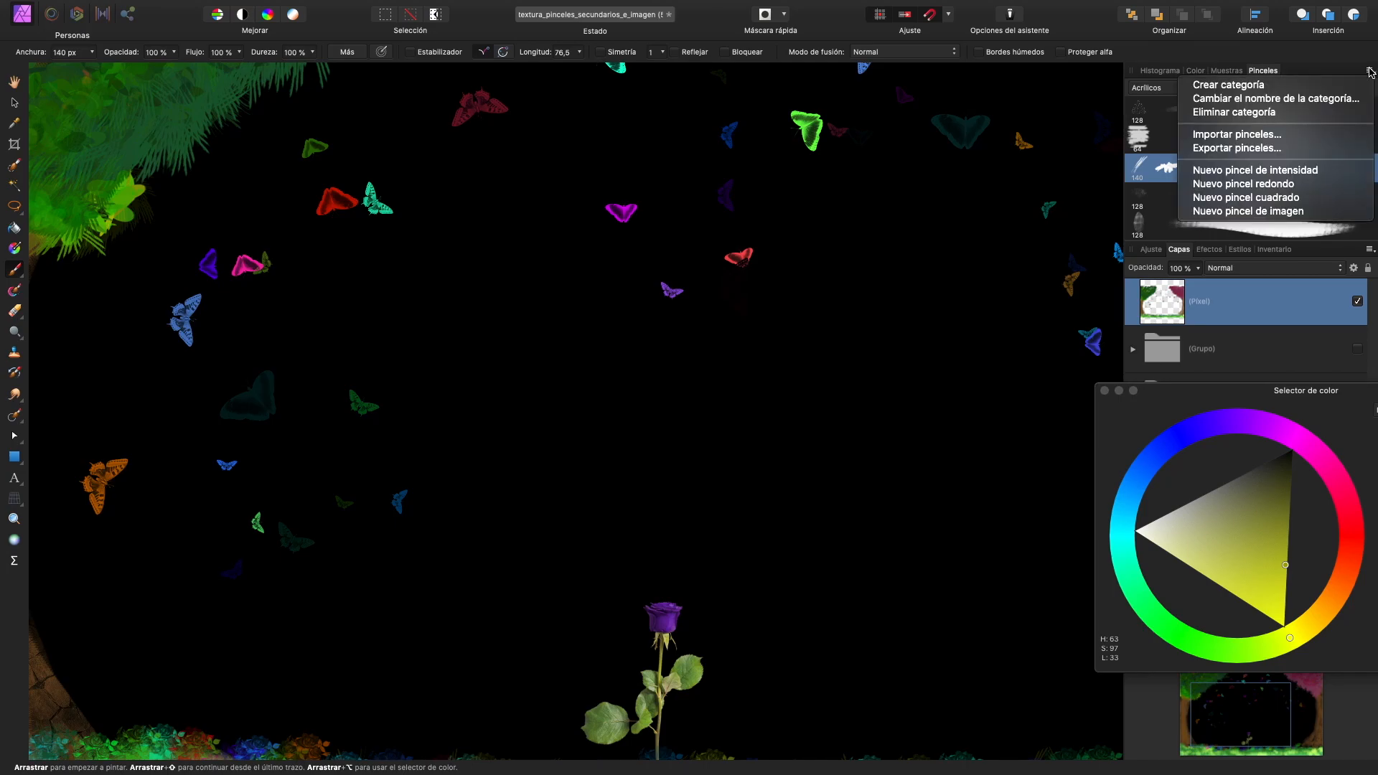
pyautogui.click(1251, 213)
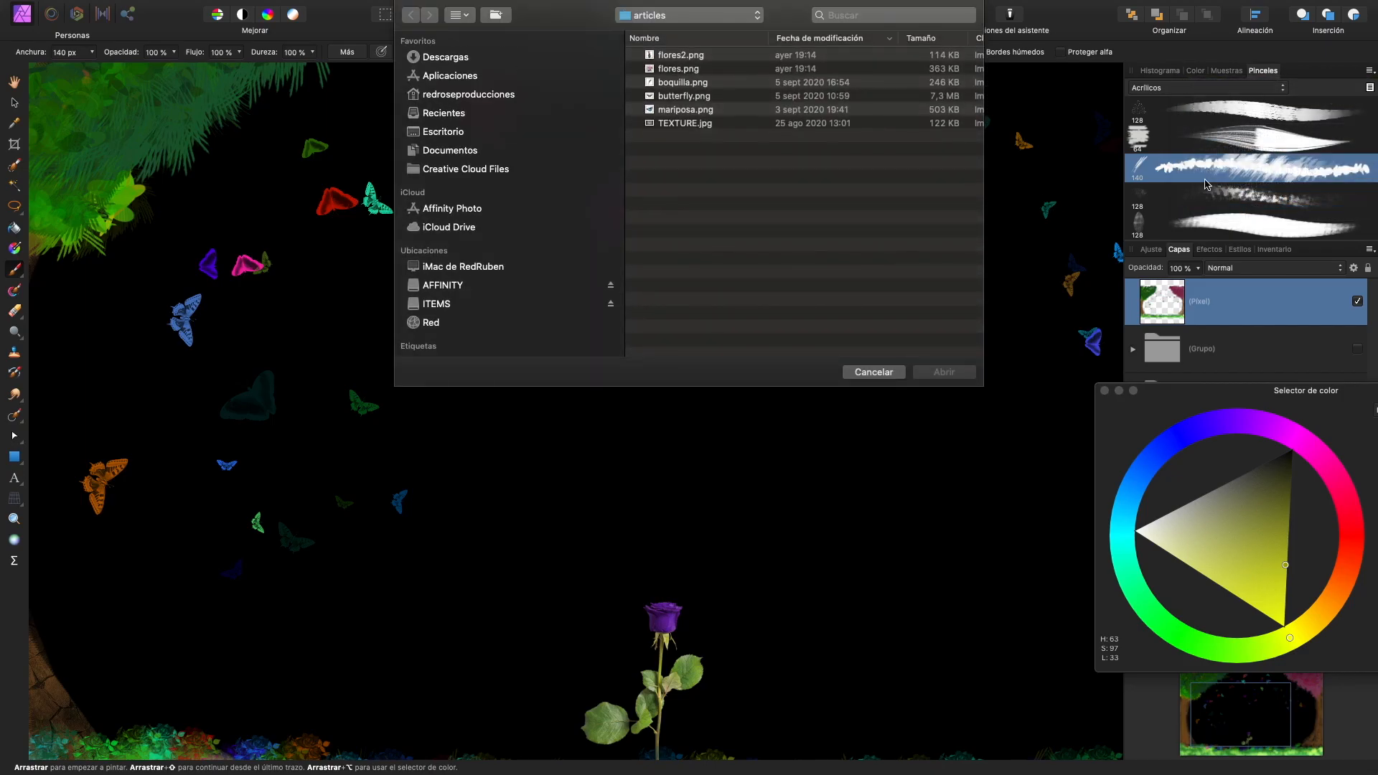
pyautogui.click(687, 58)
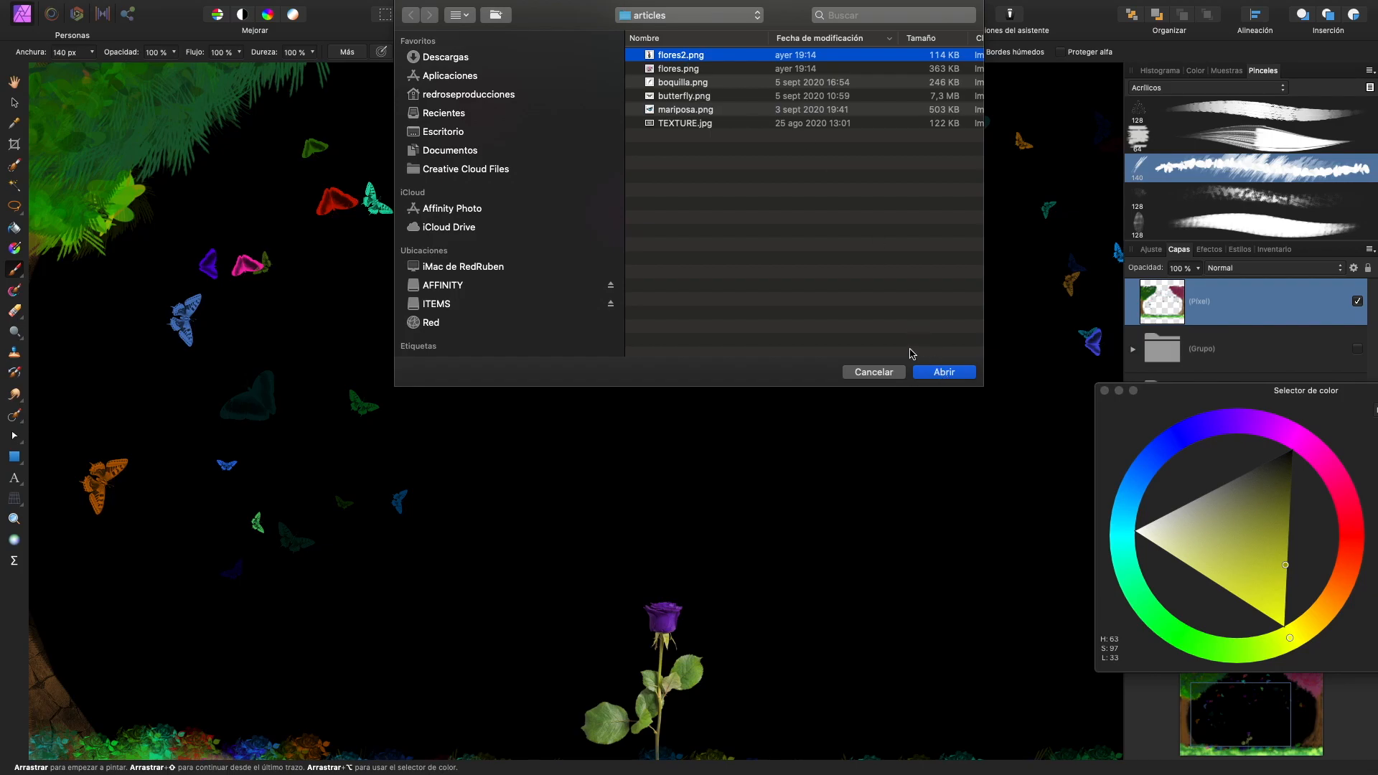
pyautogui.press('space')
pyautogui.press('space')
pyautogui.click(932, 372)
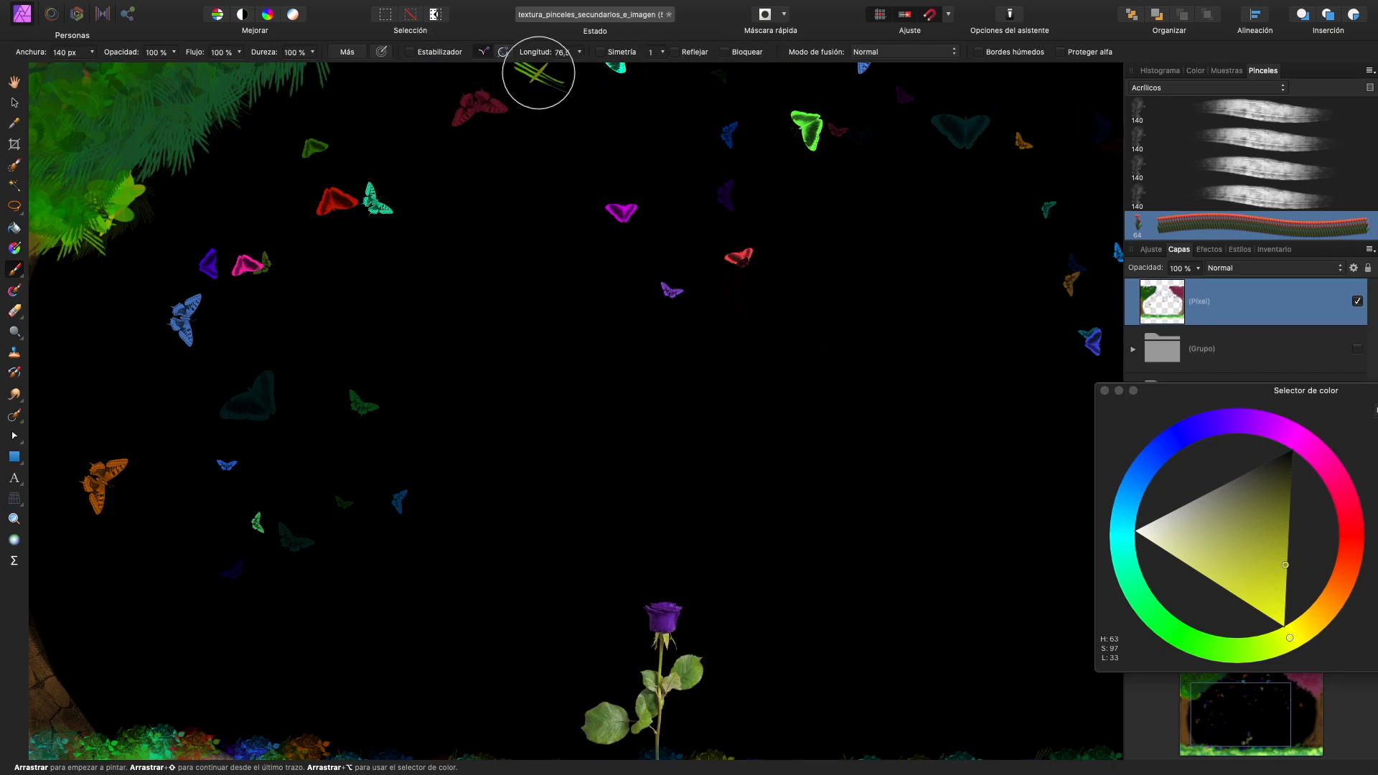
# - Open the flores2 image brush for editing and set its size to 207,3 px and its spacing to 77 %
pyautogui.click(347, 52)
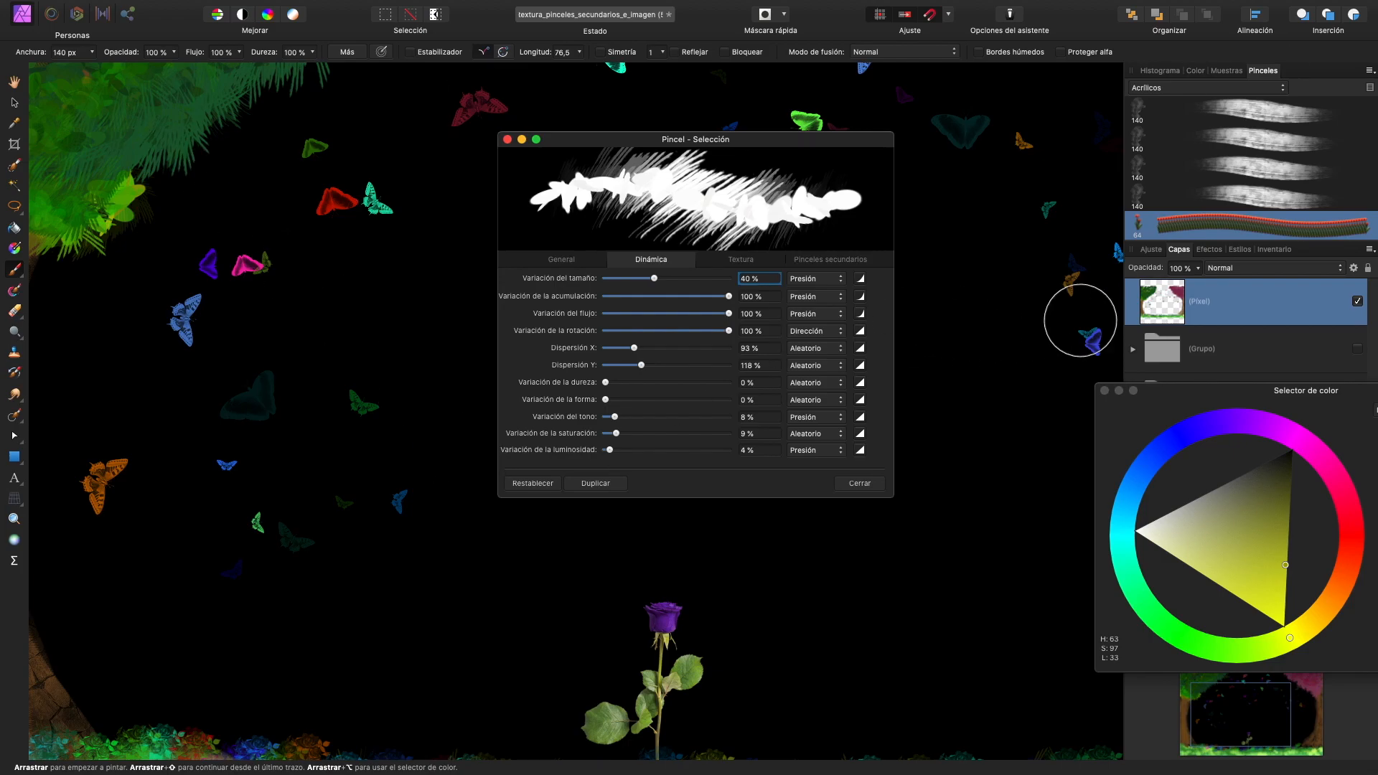
pyautogui.doubleClick(1172, 237)
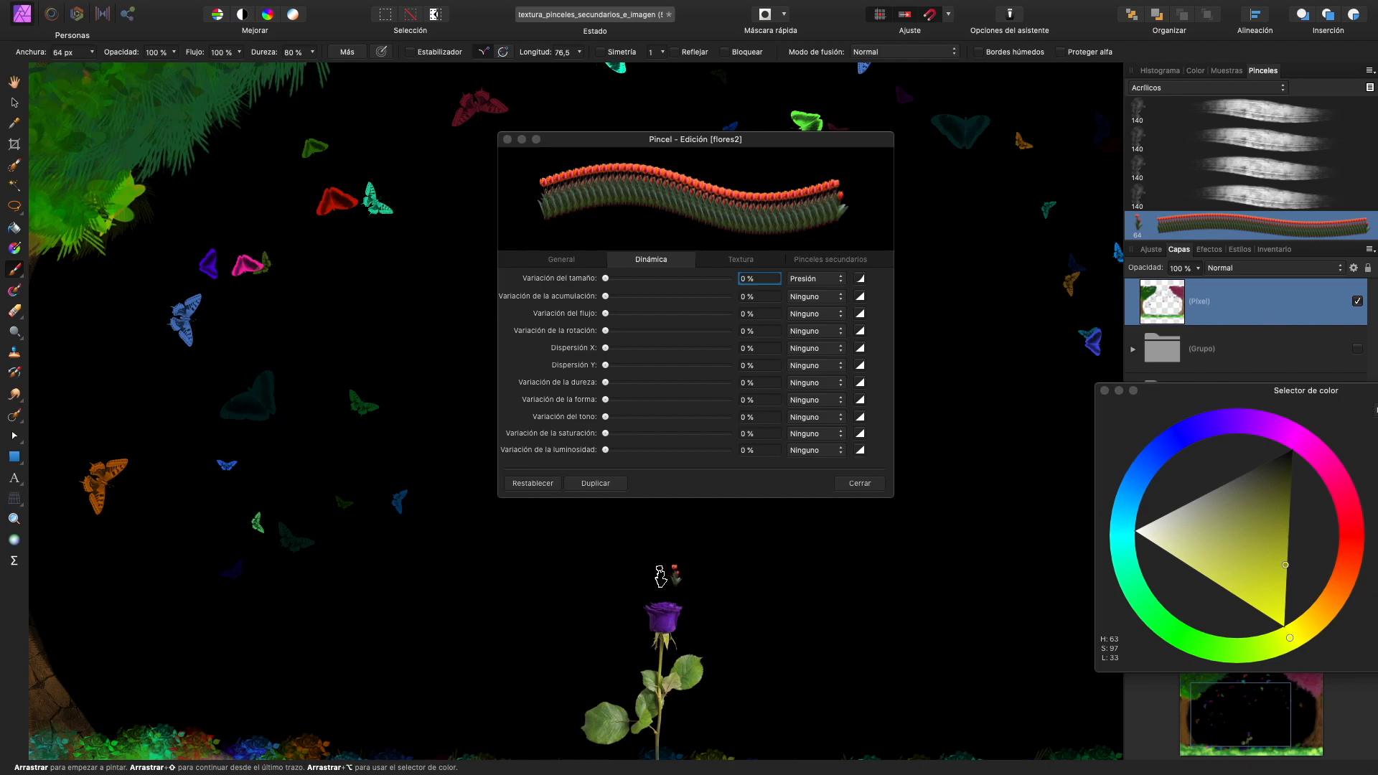
pyautogui.moveTo(605, 278); pyautogui.dragTo(704, 282)
pyautogui.click(593, 260)
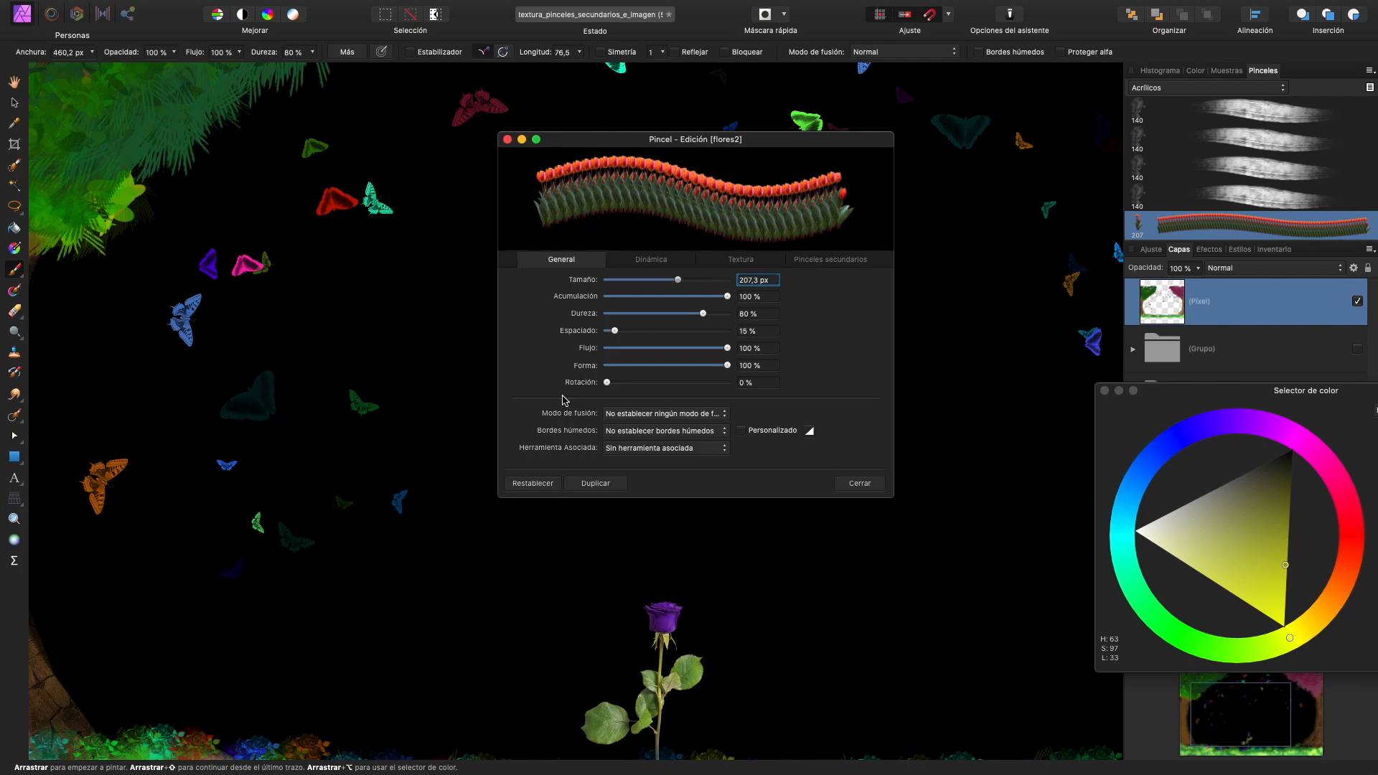
pyautogui.moveTo(618, 337); pyautogui.dragTo(654, 332)
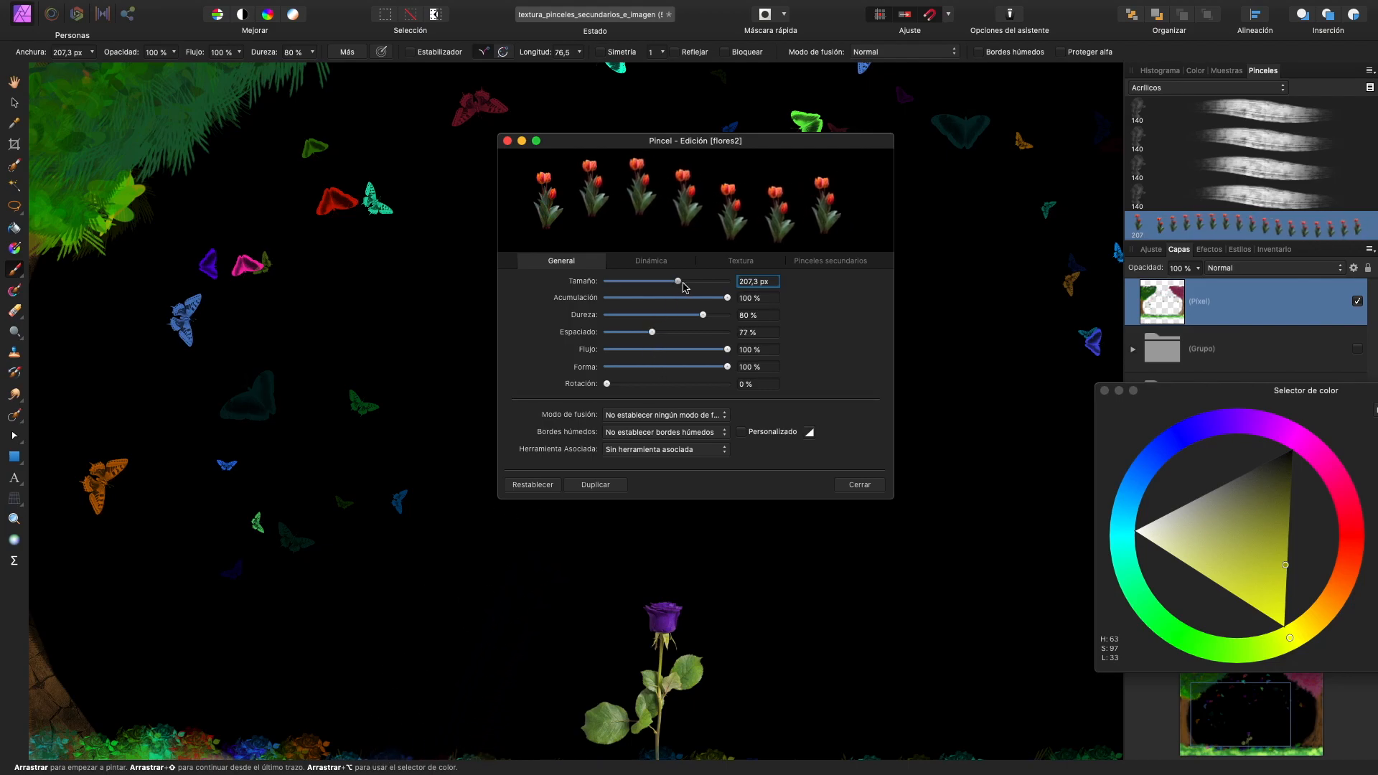
# - Set the flores2 brush's size to 278,5 px and try it with a few red tulips on the grass
pyautogui.moveTo(686, 285); pyautogui.dragTo(686, 285)
pyautogui.moveTo(311, 710); pyautogui.dragTo(441, 721)
pyautogui.scroll(-3, 459, 689)
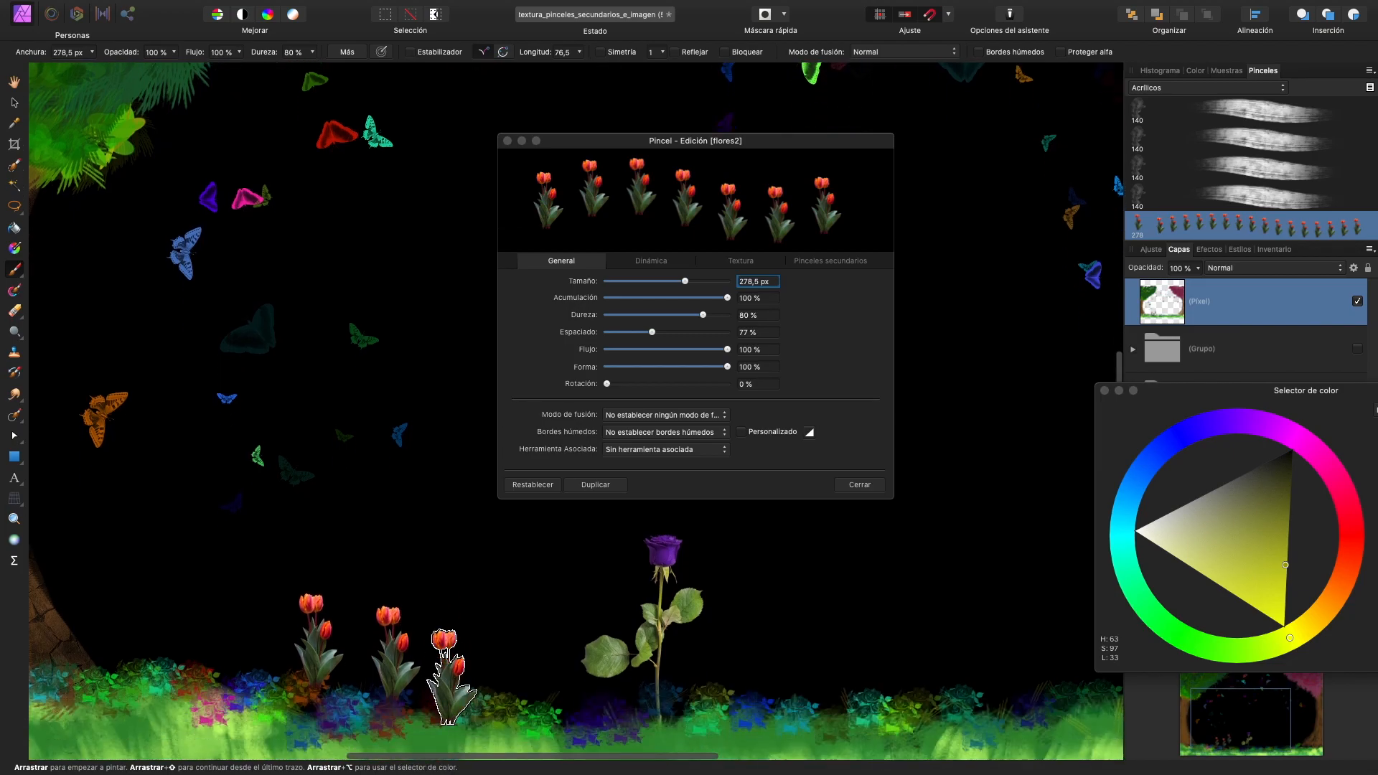
pyautogui.click(534, 613)
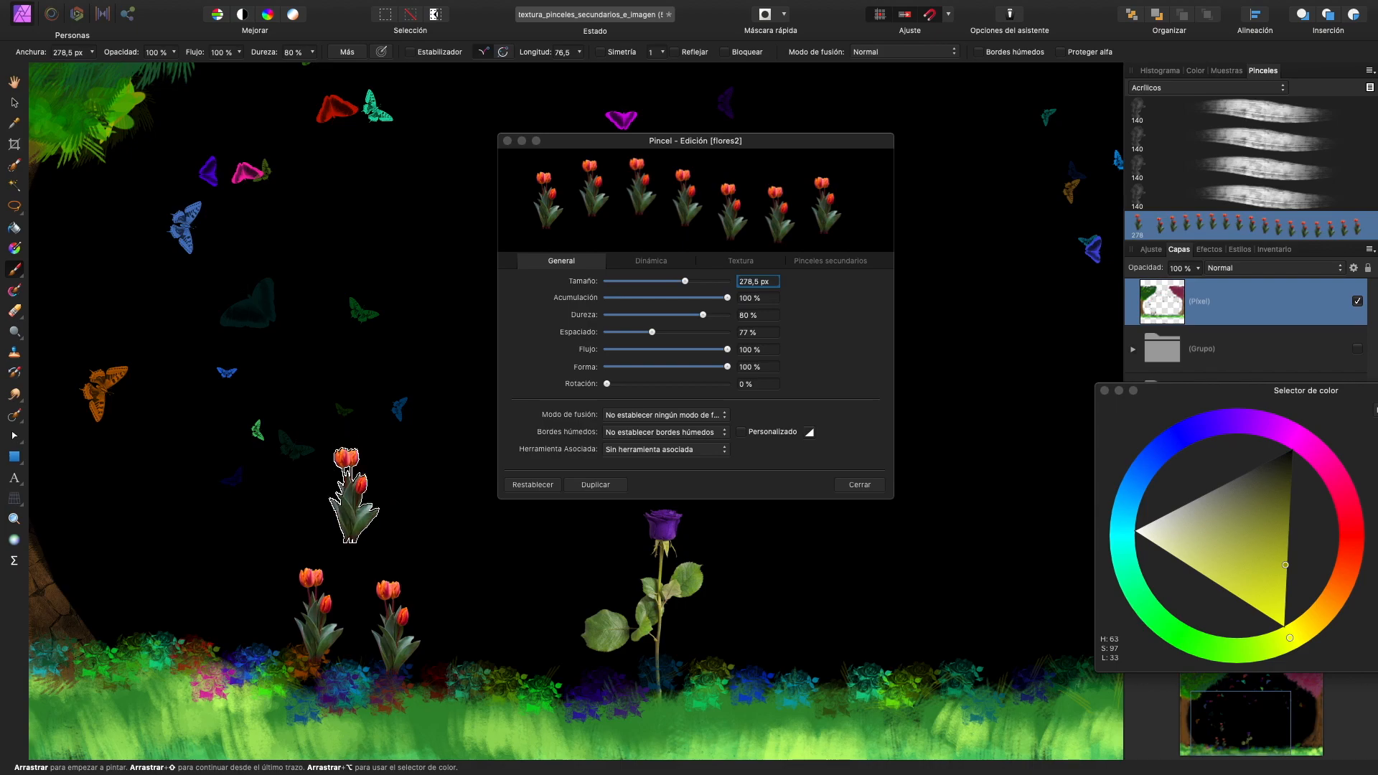
# - Set the flores2 brush's hue variation to 47 % and its rotation variation to 8 %, both random
pyautogui.click(660, 262)
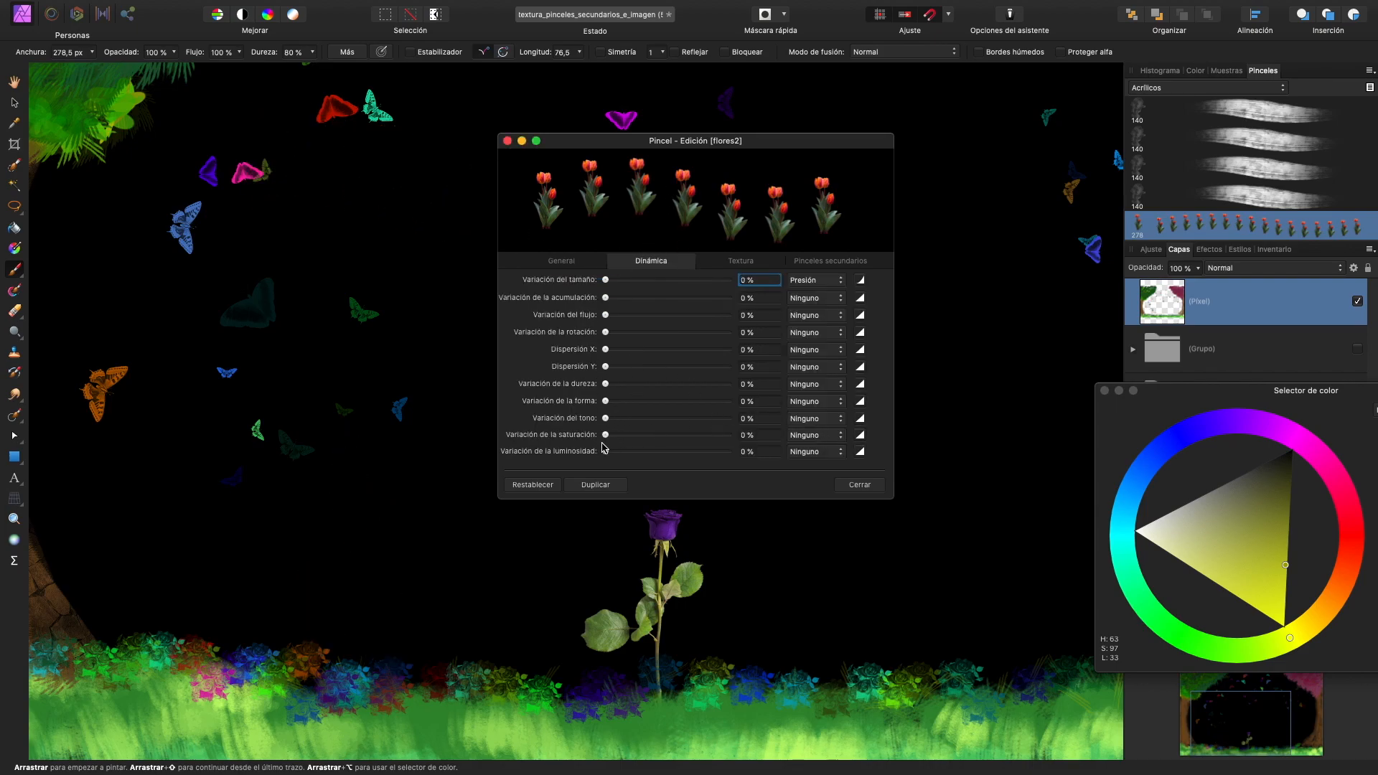
pyautogui.moveTo(606, 419); pyautogui.dragTo(617, 419)
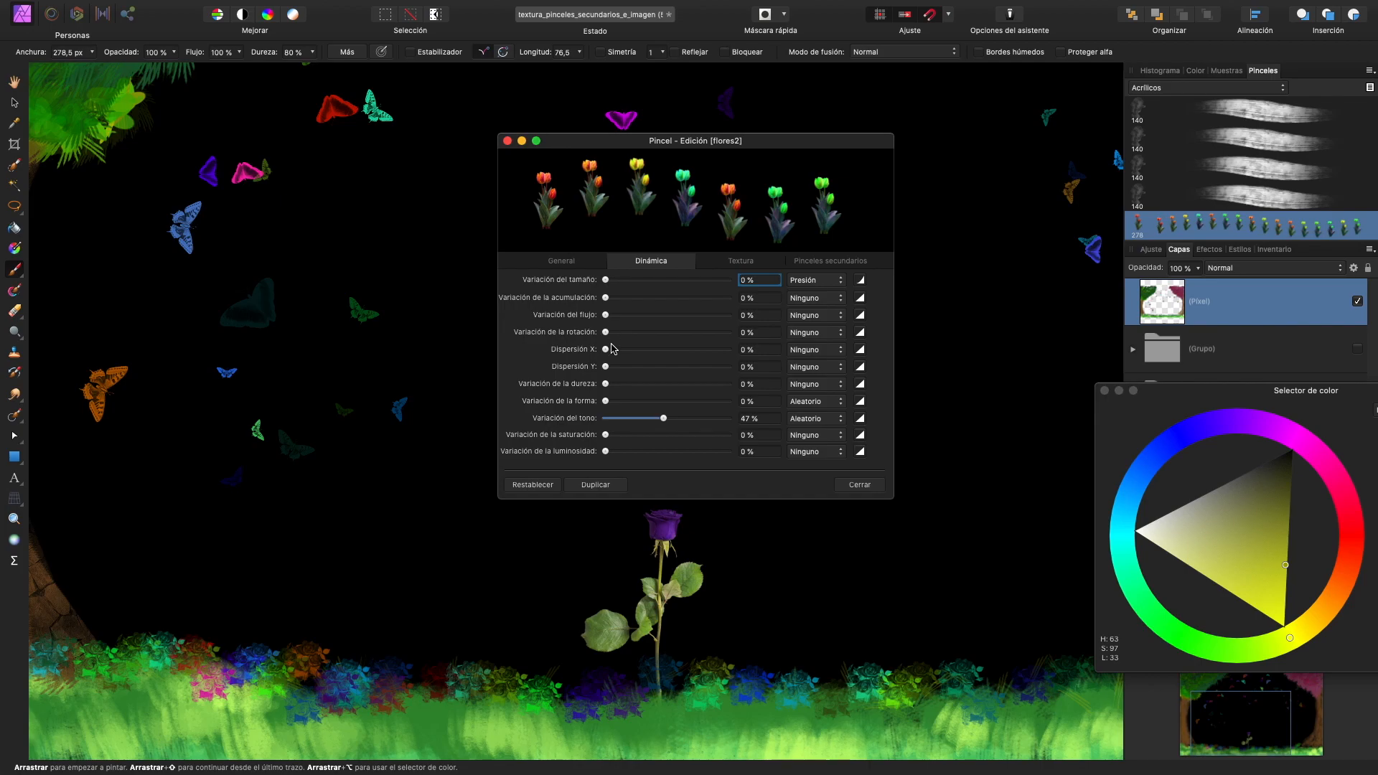
pyautogui.moveTo(609, 334); pyautogui.dragTo(615, 333)
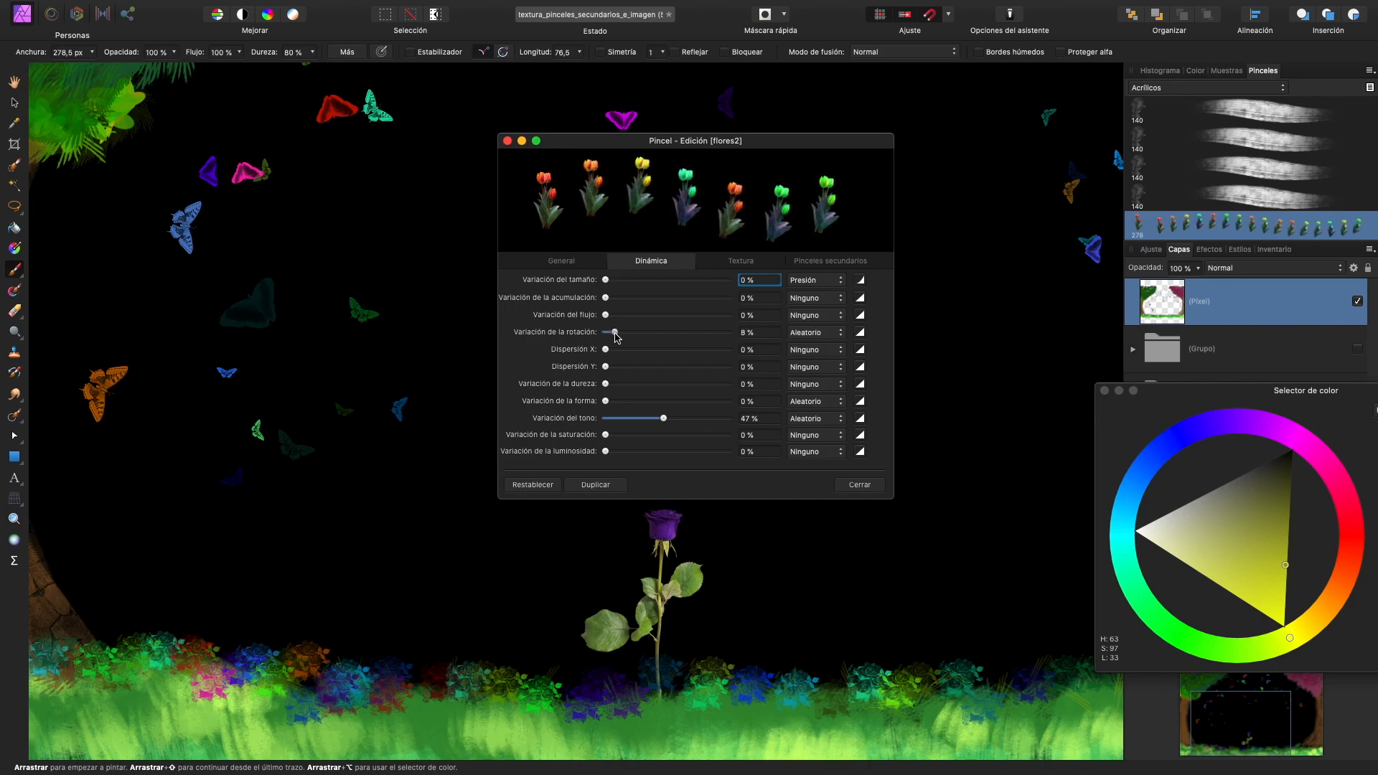
# - Paint a row of multicoloured tulips along the grass on both sides of the rose and close the brush editor
pyautogui.moveTo(204, 630)
pyautogui.mouseDown()
pyautogui.moveTo(481, 654)
pyautogui.moveTo(592, 683)
pyautogui.mouseUp()
pyautogui.moveTo(721, 663)
pyautogui.mouseDown()
pyautogui.moveTo(823, 658)
pyautogui.moveTo(772, 668)
pyautogui.moveTo(871, 639)
pyautogui.moveTo(917, 646)
pyautogui.mouseUp()
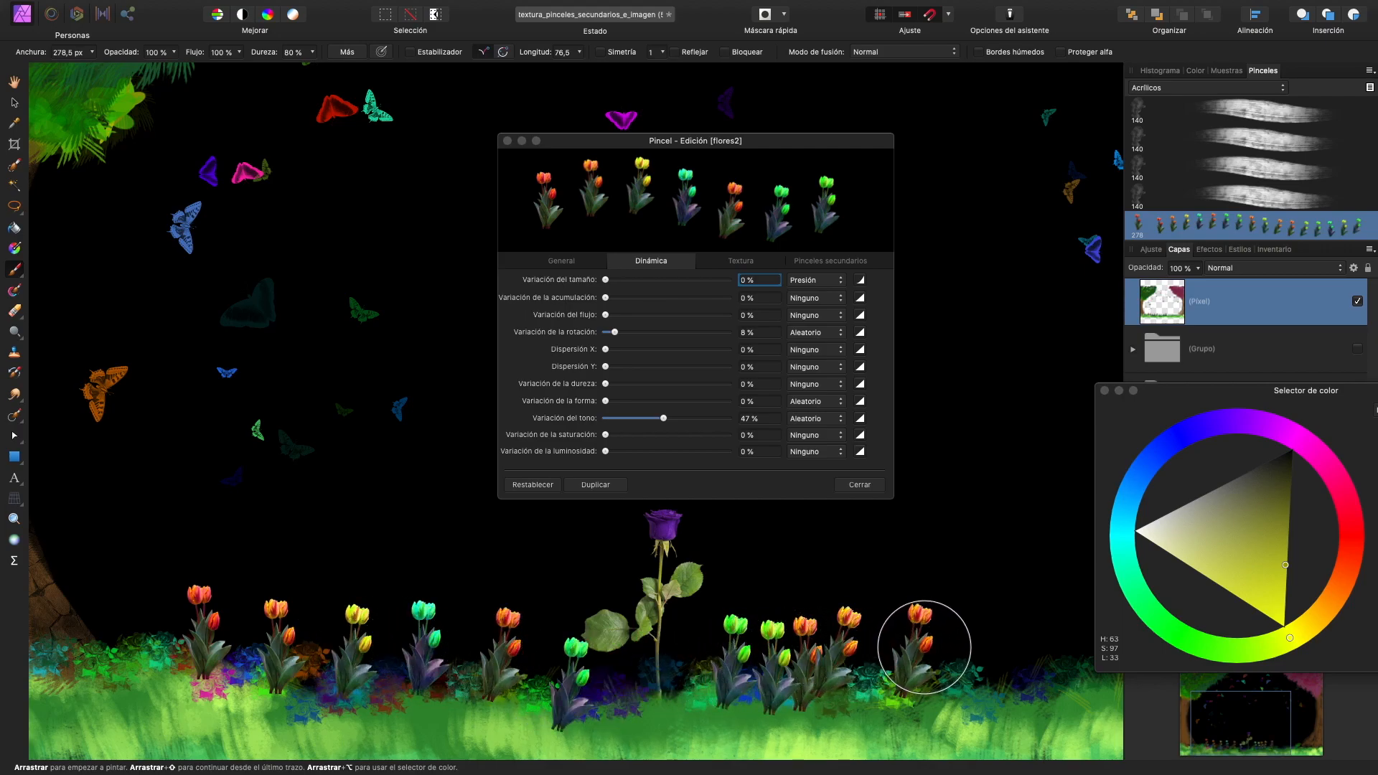
pyautogui.hscroll(3, 918, 549)
pyautogui.scroll(-1, 918, 549)
pyautogui.hscroll(5, 918, 550)
pyautogui.scroll(-2, 918, 549)
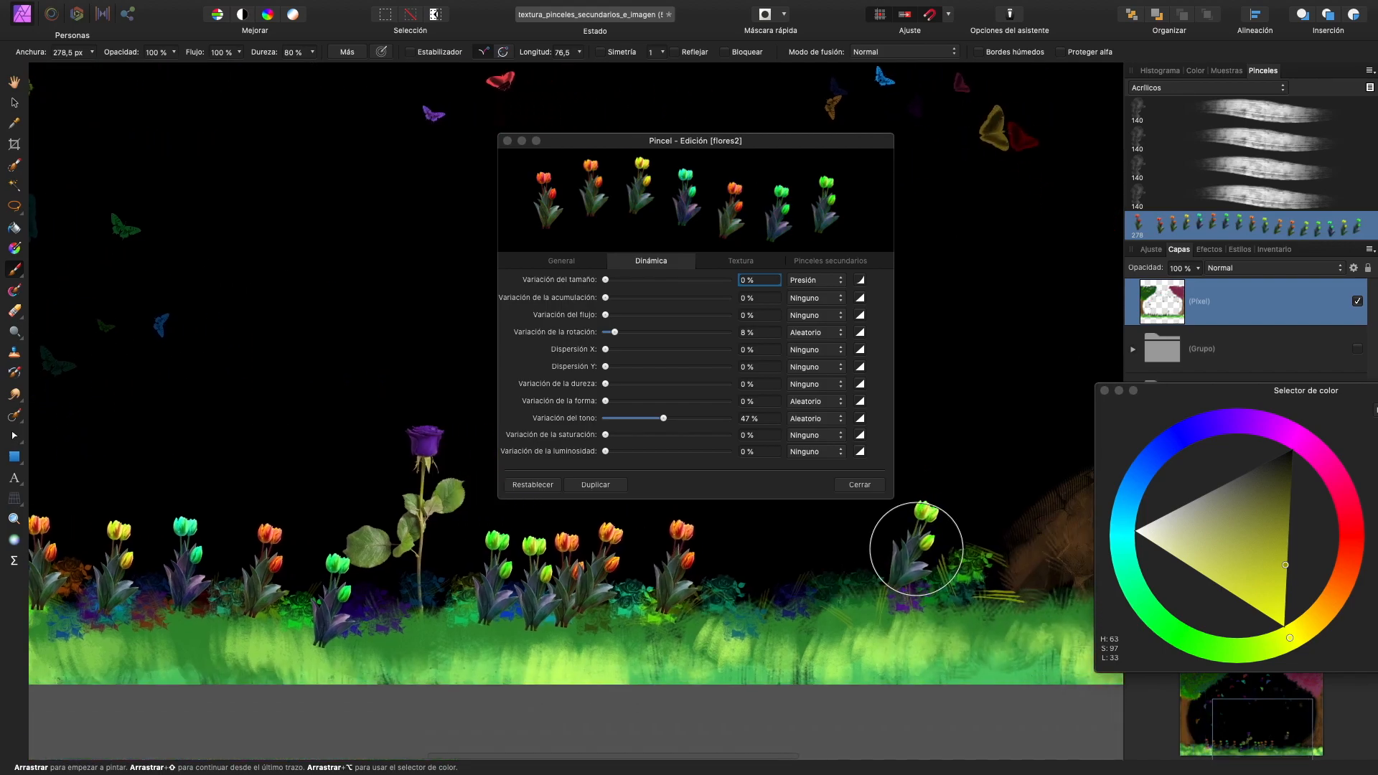
pyautogui.click(890, 562)
pyautogui.click(984, 554)
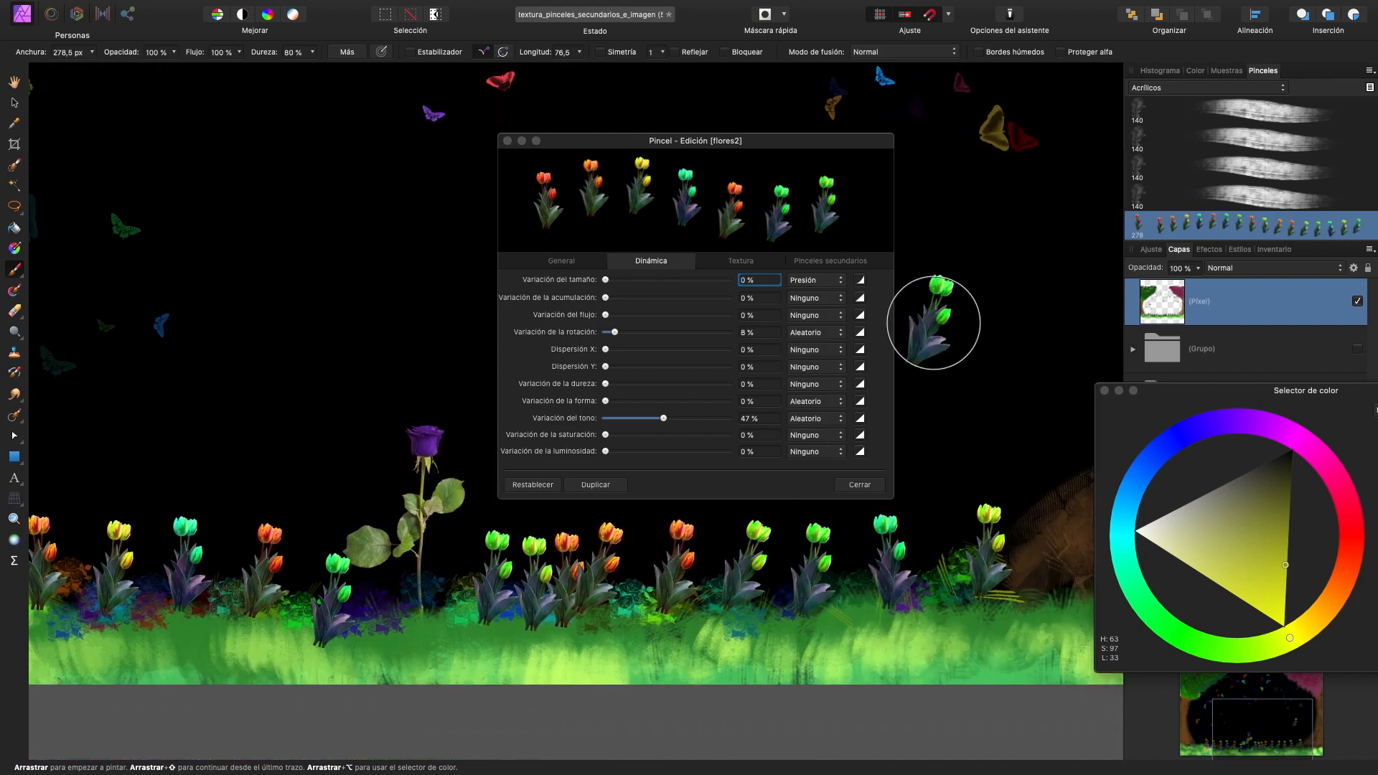
pyautogui.scroll(-3, 935, 323)
pyautogui.scroll(3, 935, 324)
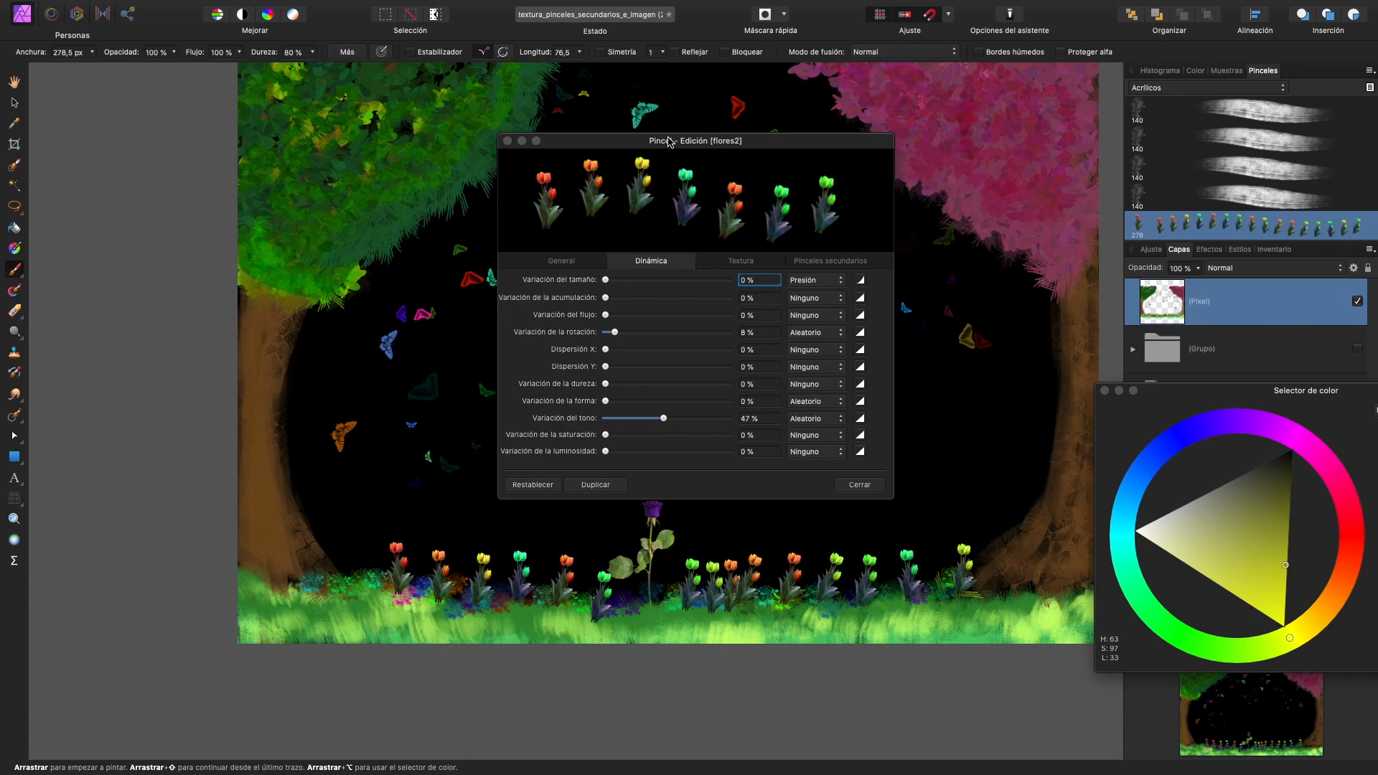
pyautogui.click(859, 484)
# - Enlarge the brush to 358 px and paint bigger tulips in the foreground grass between the green tree's trunk and the rose
pyautogui.scroll(3, 874, 473)
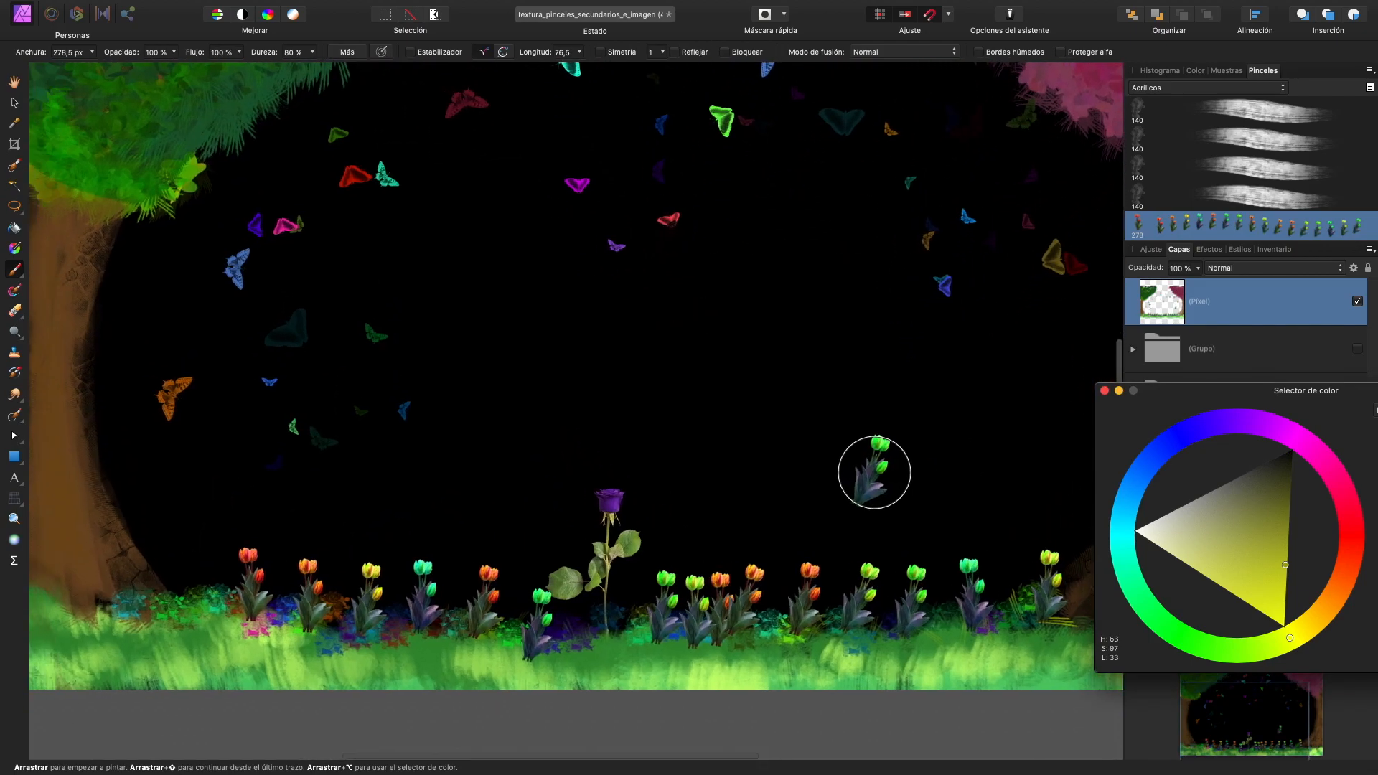
pyautogui.click(194, 596)
pyautogui.keyDown('alt'); pyautogui.click(207, 610); pyautogui.keyUp('alt')
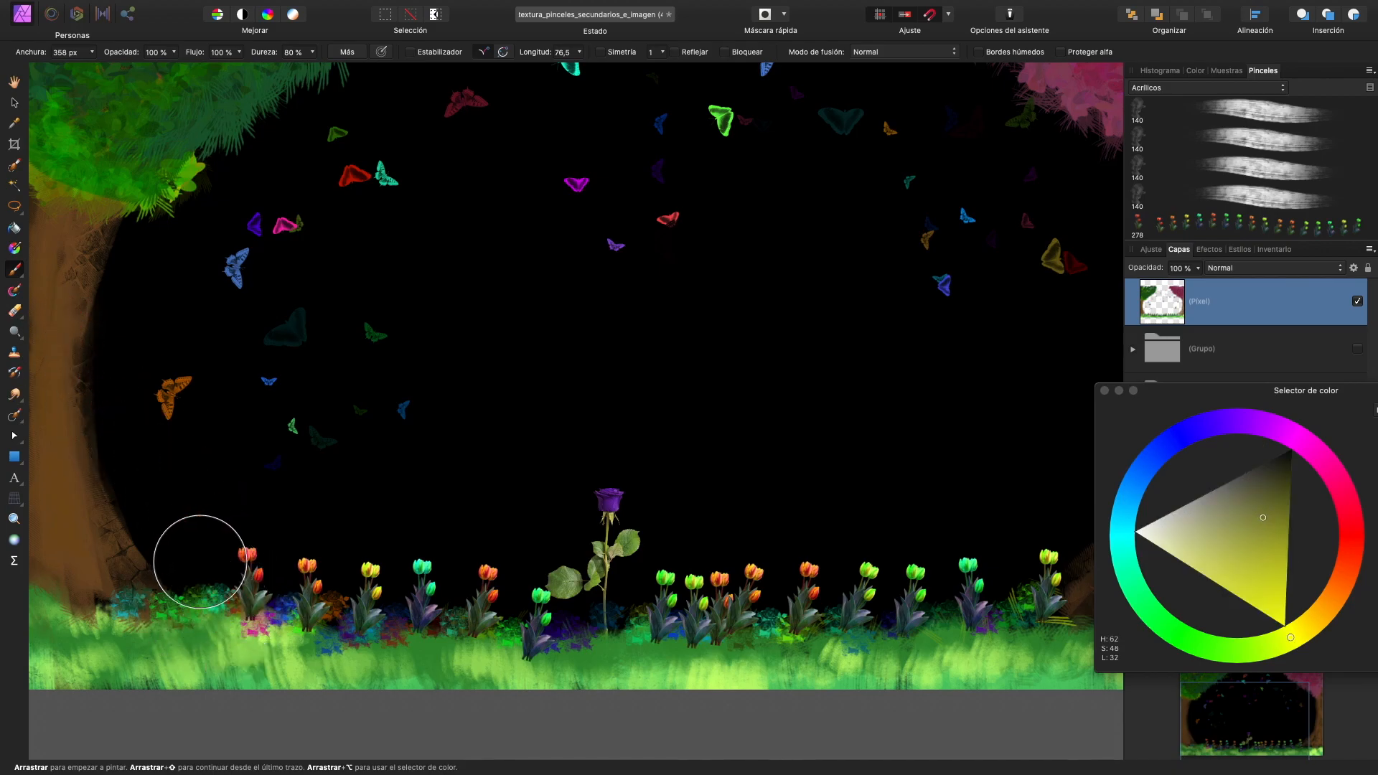
pyautogui.keyDown('alt'); pyautogui.click(228, 582); pyautogui.keyUp('alt')
pyautogui.click(191, 581)
pyautogui.moveTo(215, 579); pyautogui.dragTo(467, 642)
pyautogui.moveTo(88, 584); pyautogui.dragTo(146, 616)
# - Paint more large tulips on the grass at the base of the pink tree, undoing and repainting the last stroke
pyautogui.hscroll(3, 439, 524)
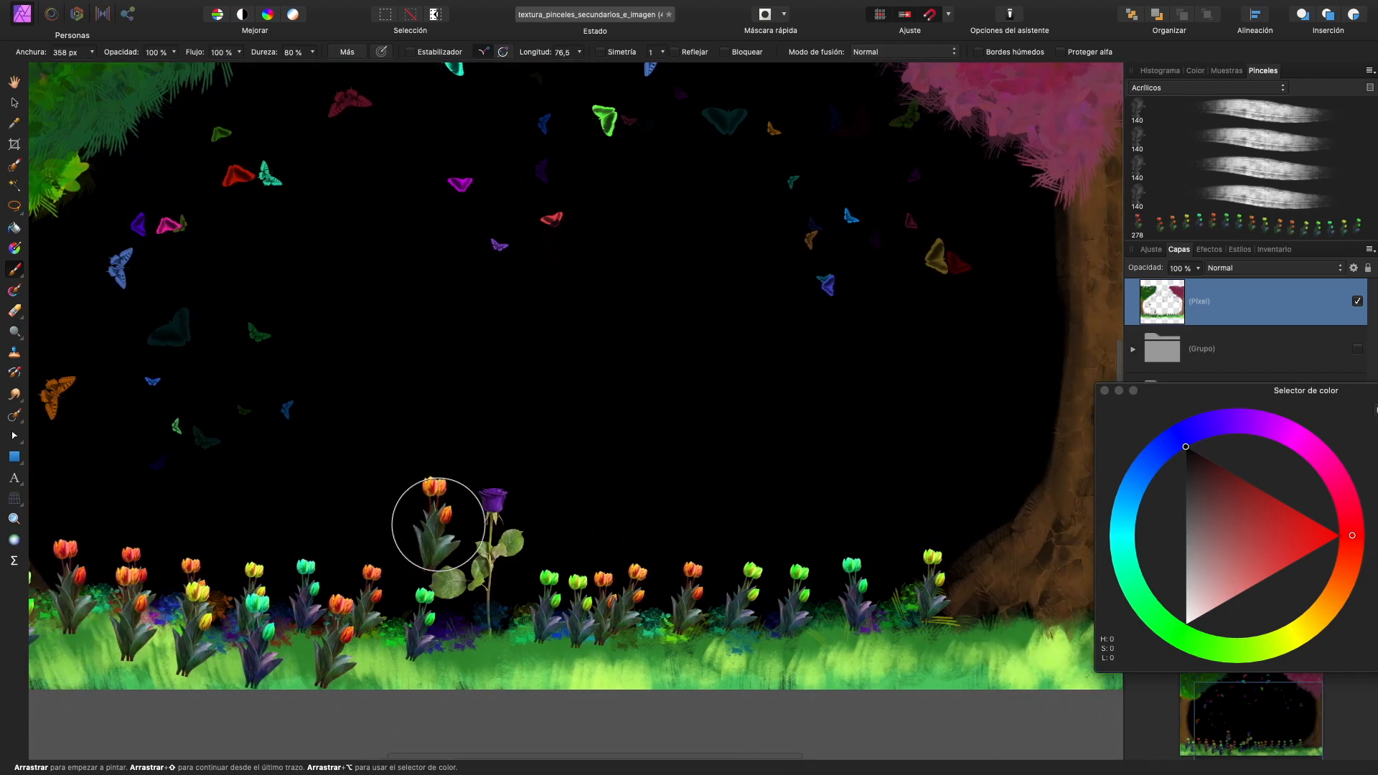
pyautogui.hscroll(5, 438, 524)
pyautogui.moveTo(900, 606)
pyautogui.mouseDown()
pyautogui.moveTo(763, 616)
pyautogui.moveTo(770, 627)
pyautogui.moveTo(778, 605)
pyautogui.moveTo(751, 614)
pyautogui.moveTo(844, 612)
pyautogui.mouseUp()
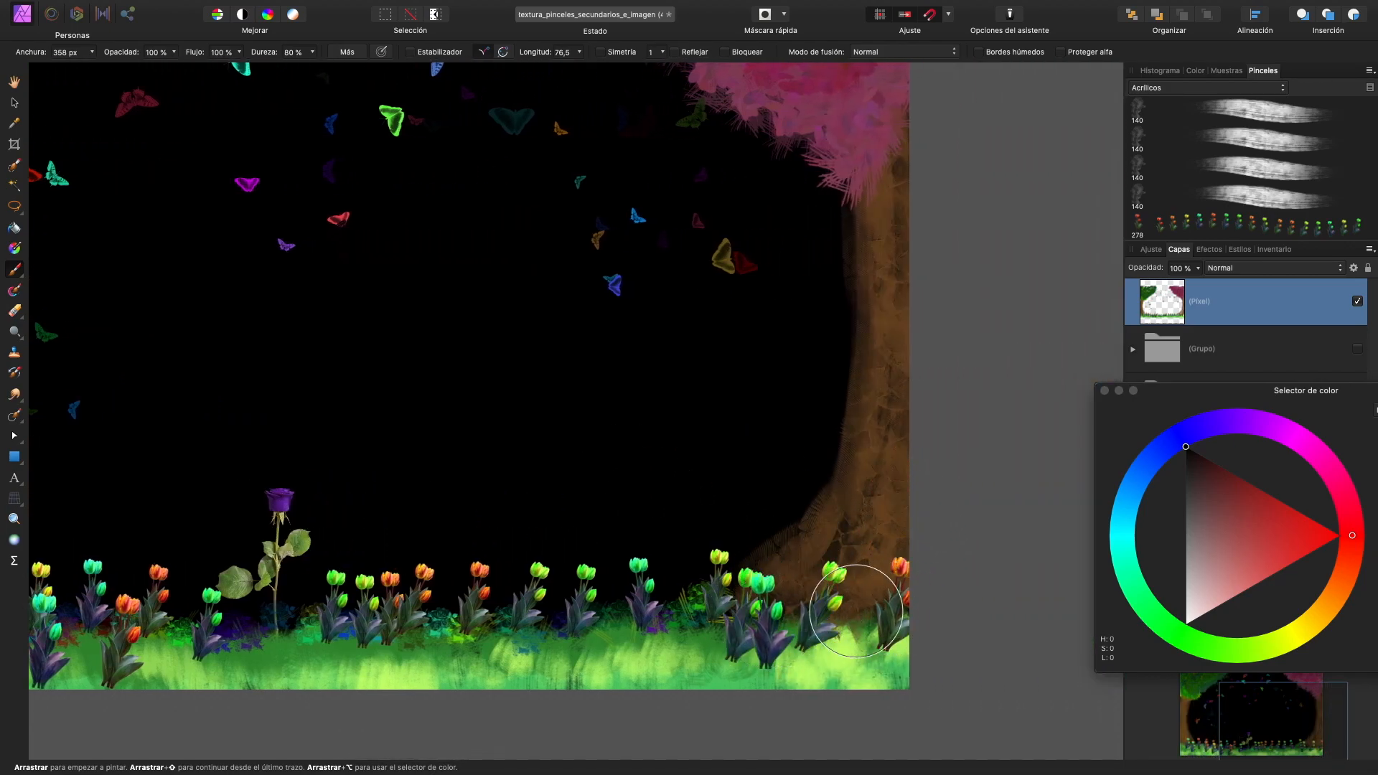
pyautogui.press('super+z')
pyautogui.scroll(-4, 856, 382)
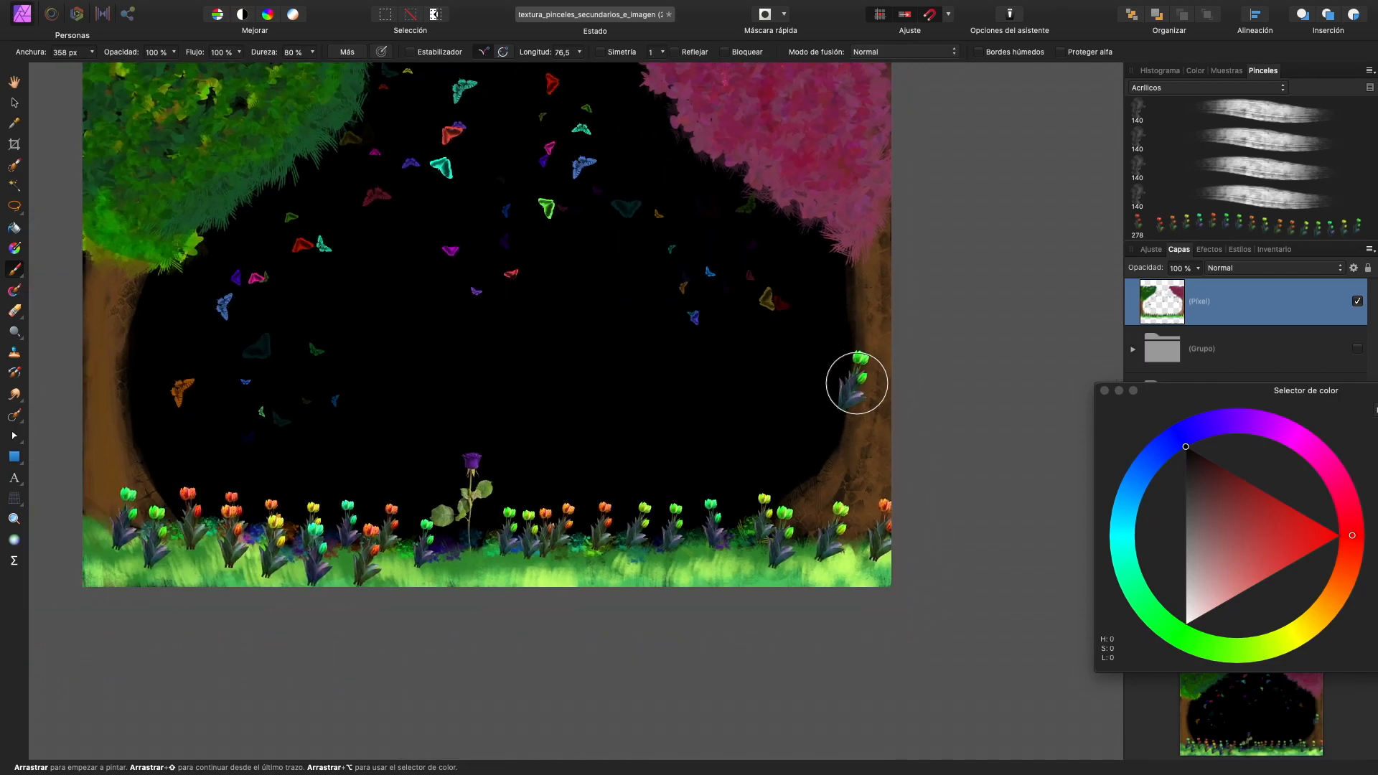
pyautogui.scroll(2, 857, 383)
pyautogui.hscroll(-2, 857, 383)
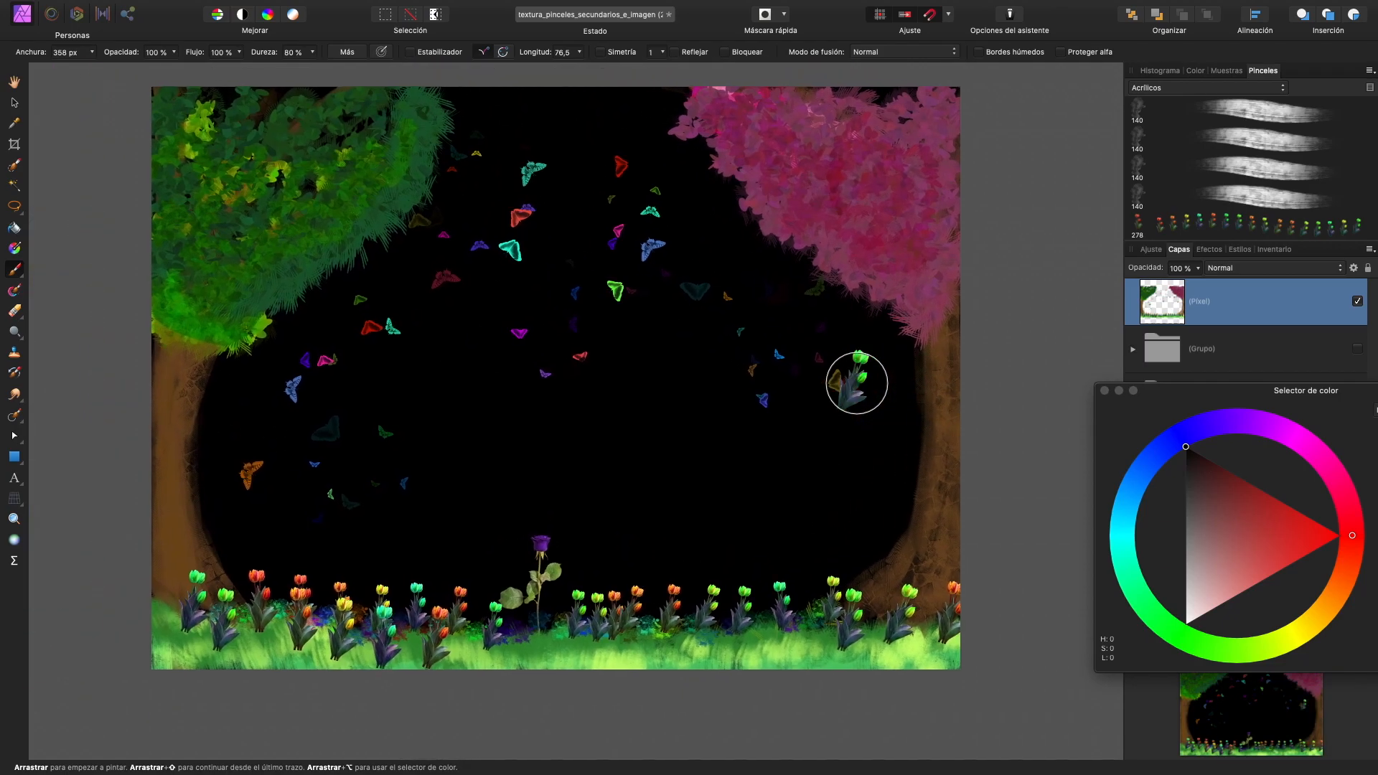
pyautogui.hscroll(-1, 856, 383)
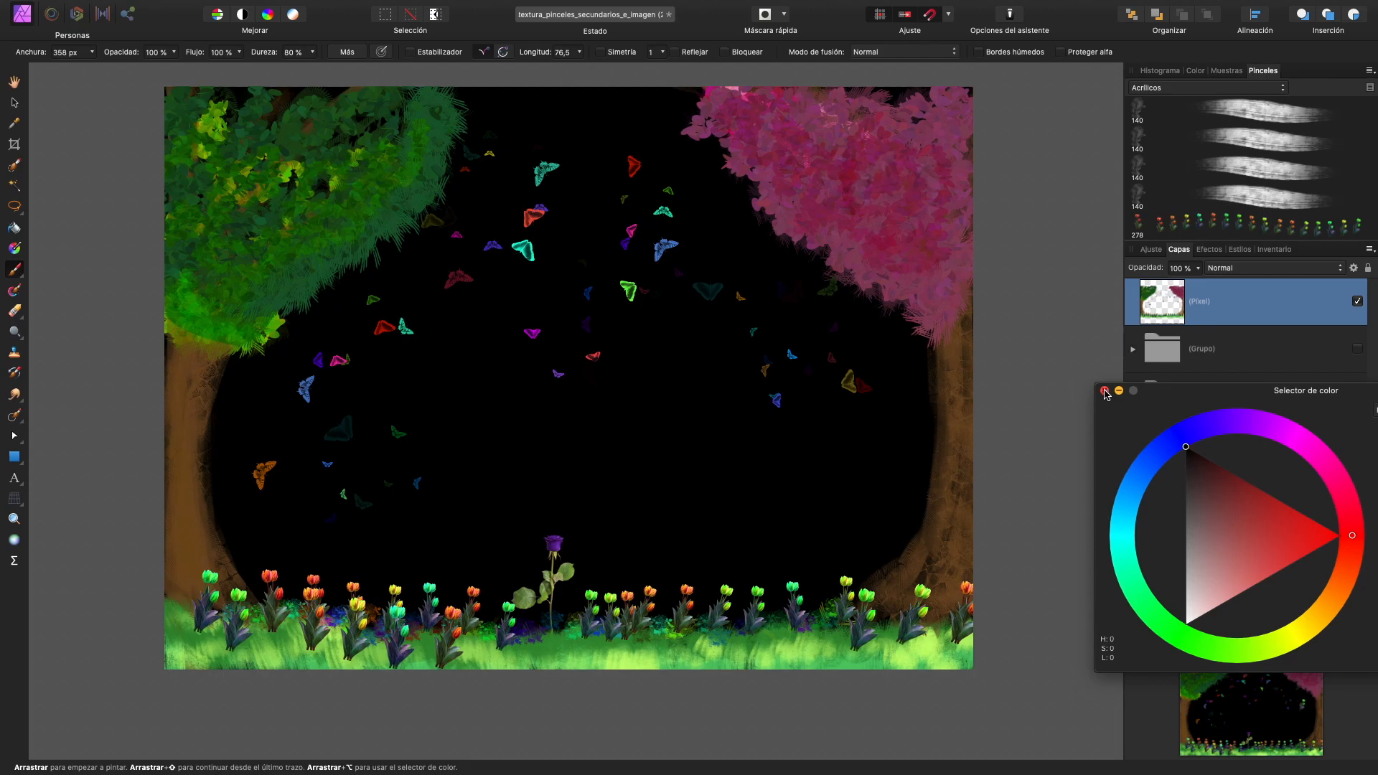
pyautogui.click(1184, 224)
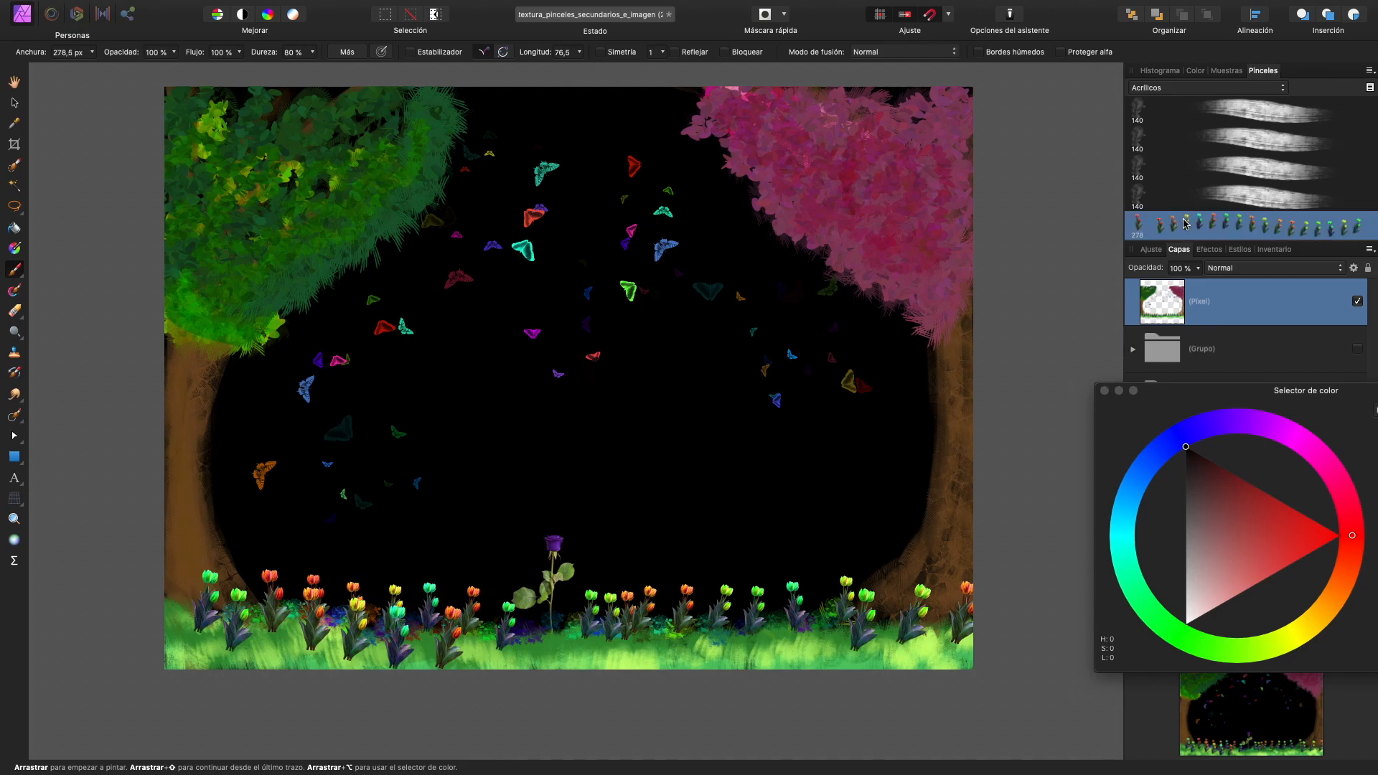
pyautogui.rightClick(1184, 223)
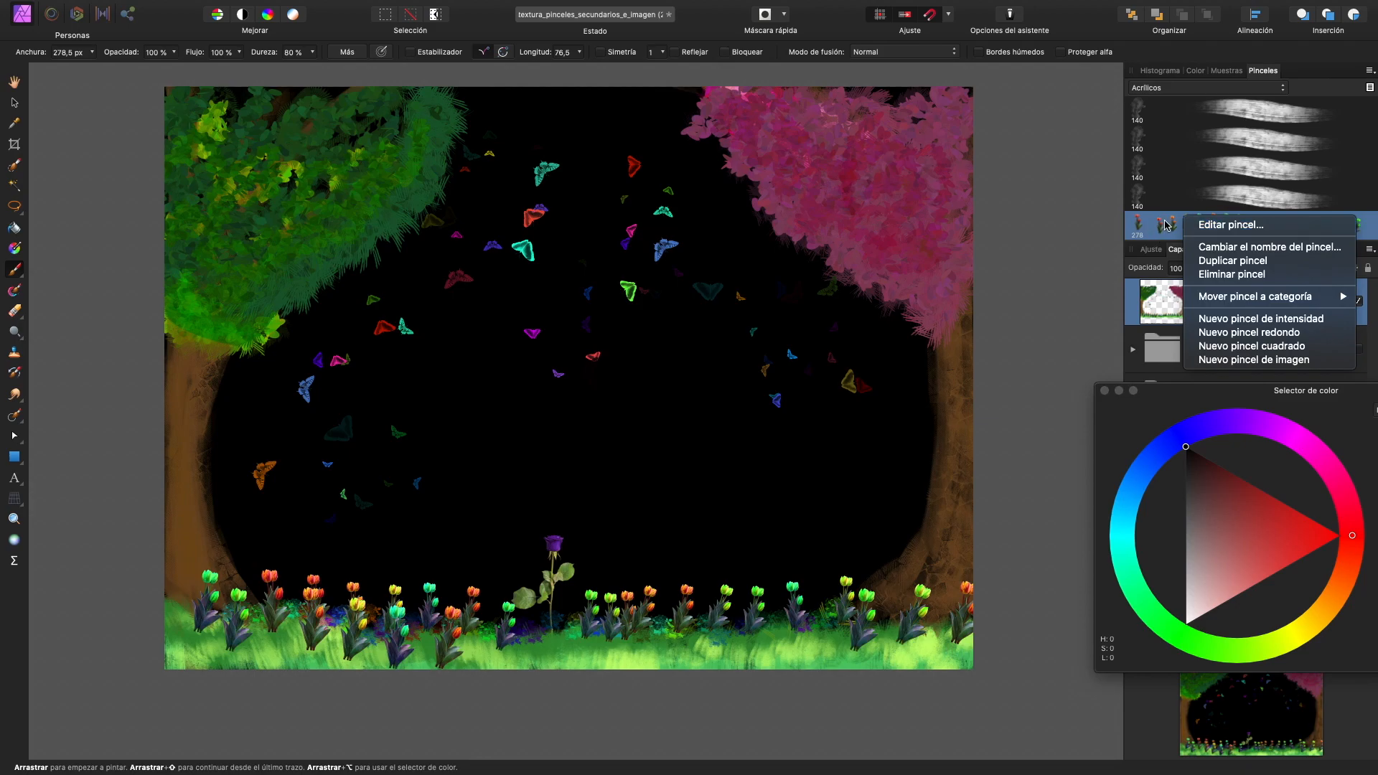
pyautogui.press('Escape')
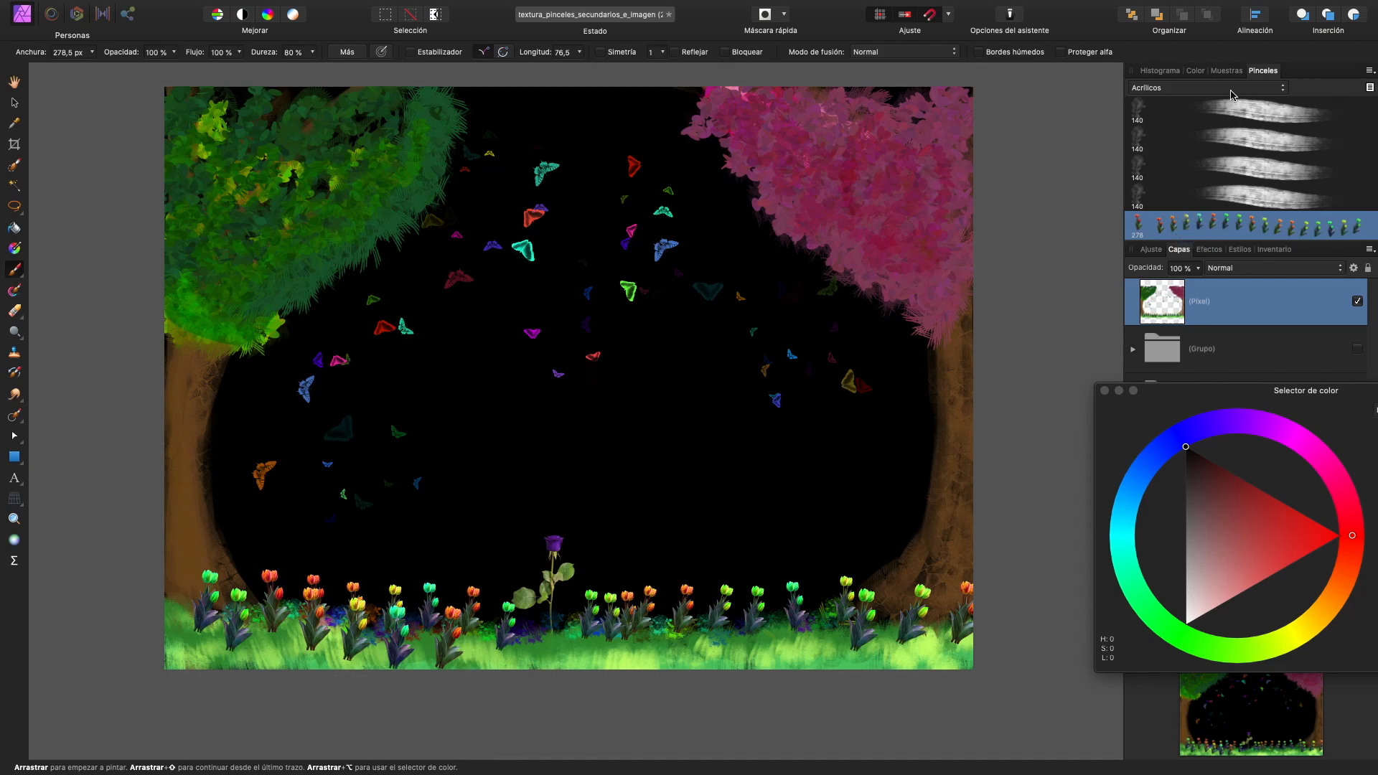
# - Create two new brush categories
pyautogui.click(1369, 71)
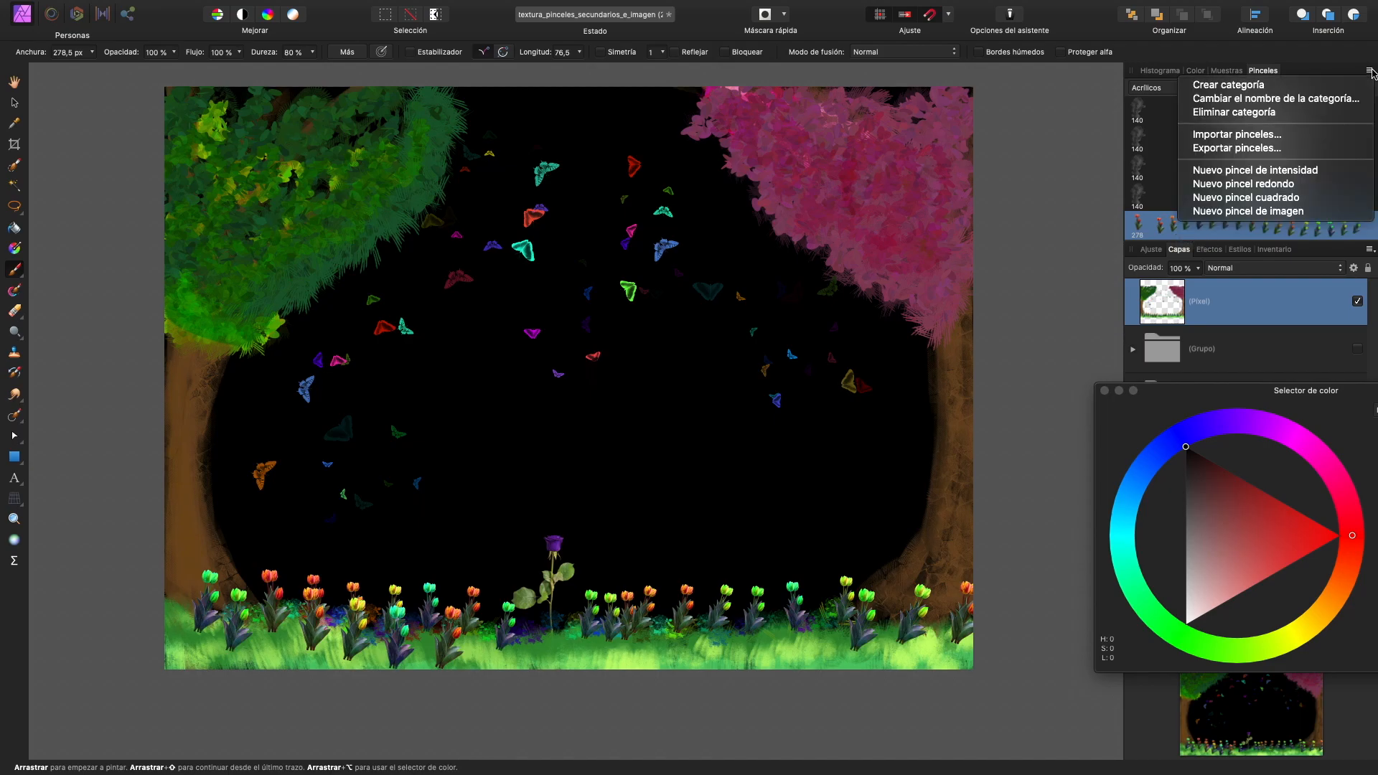
pyautogui.click(1336, 86)
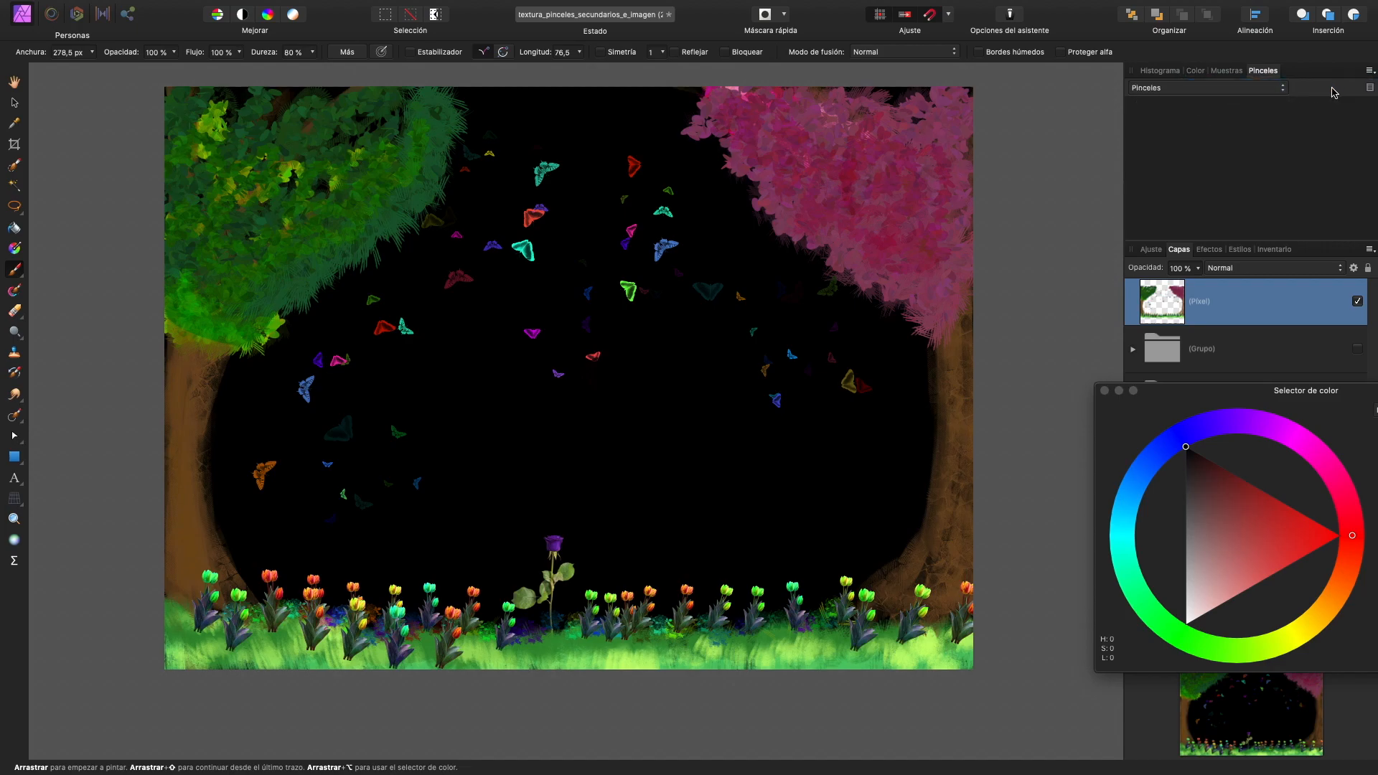
pyautogui.click(1269, 90)
pyautogui.click(1312, 86)
pyautogui.click(1369, 71)
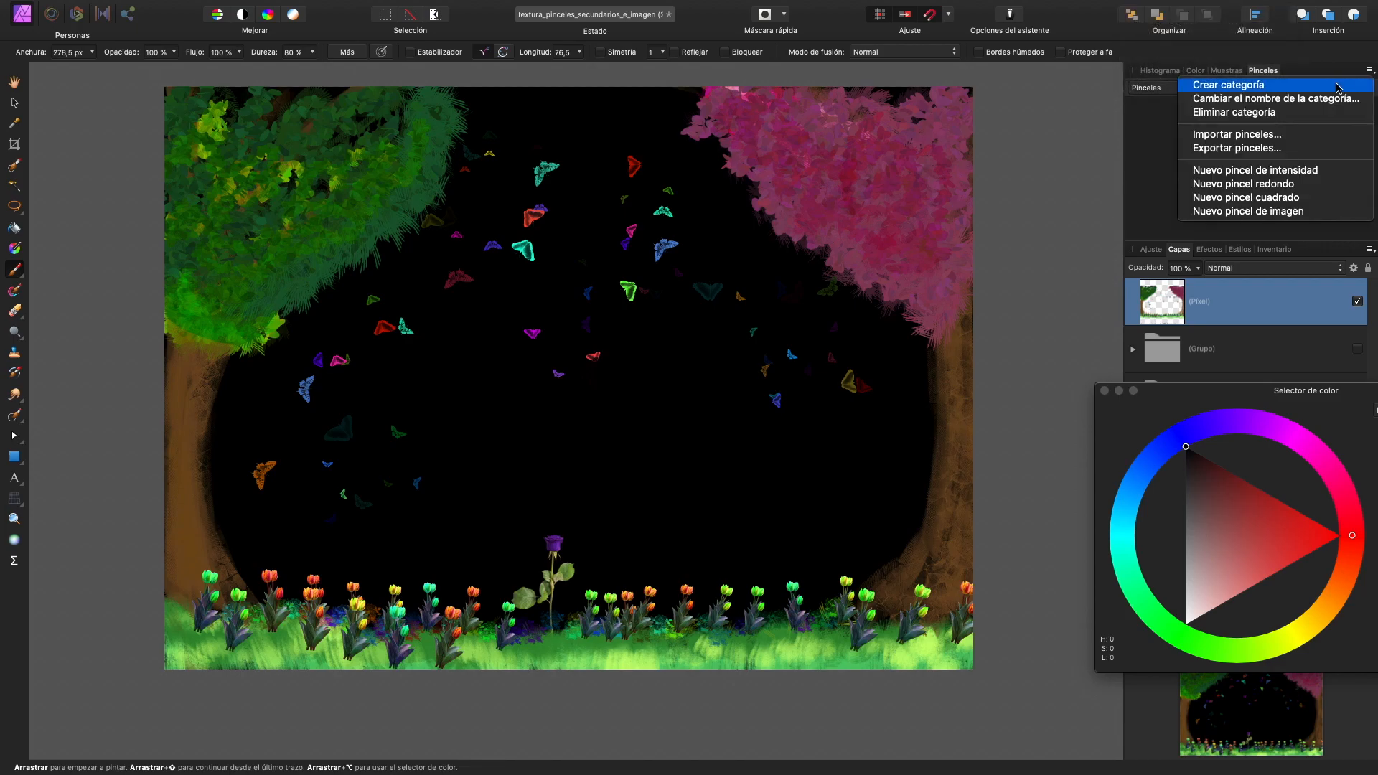
pyautogui.click(1333, 86)
pyautogui.click(1267, 90)
pyautogui.click(1266, 94)
pyautogui.click(1269, 90)
pyautogui.click(1166, 152)
pyautogui.click(1232, 74)
pyautogui.click(1260, 72)
pyautogui.click(1192, 74)
pyautogui.click(1262, 71)
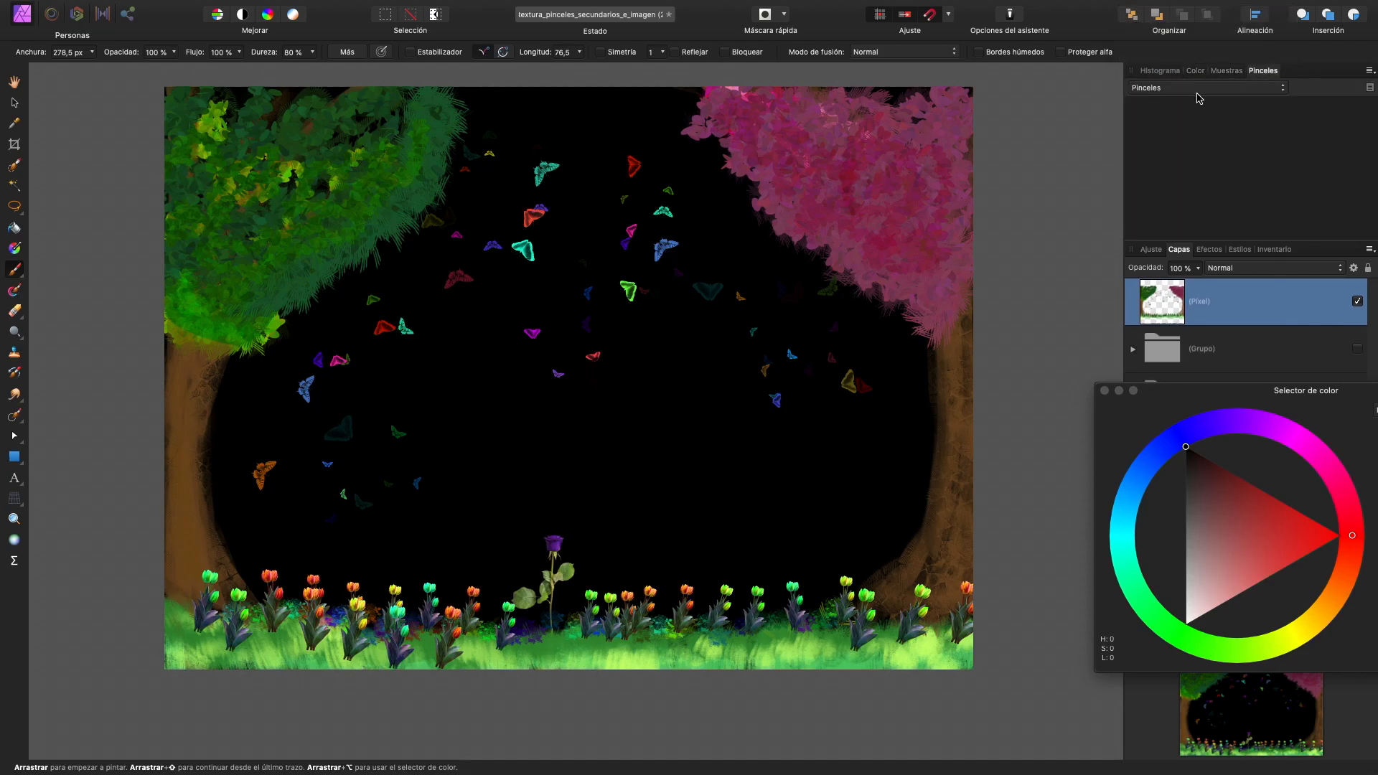
# - Return to the Acrílicos category and move the flores2 tulip brush into the Pinceles 3 category
pyautogui.click(1220, 88)
pyautogui.scroll(3, 1218, 83)
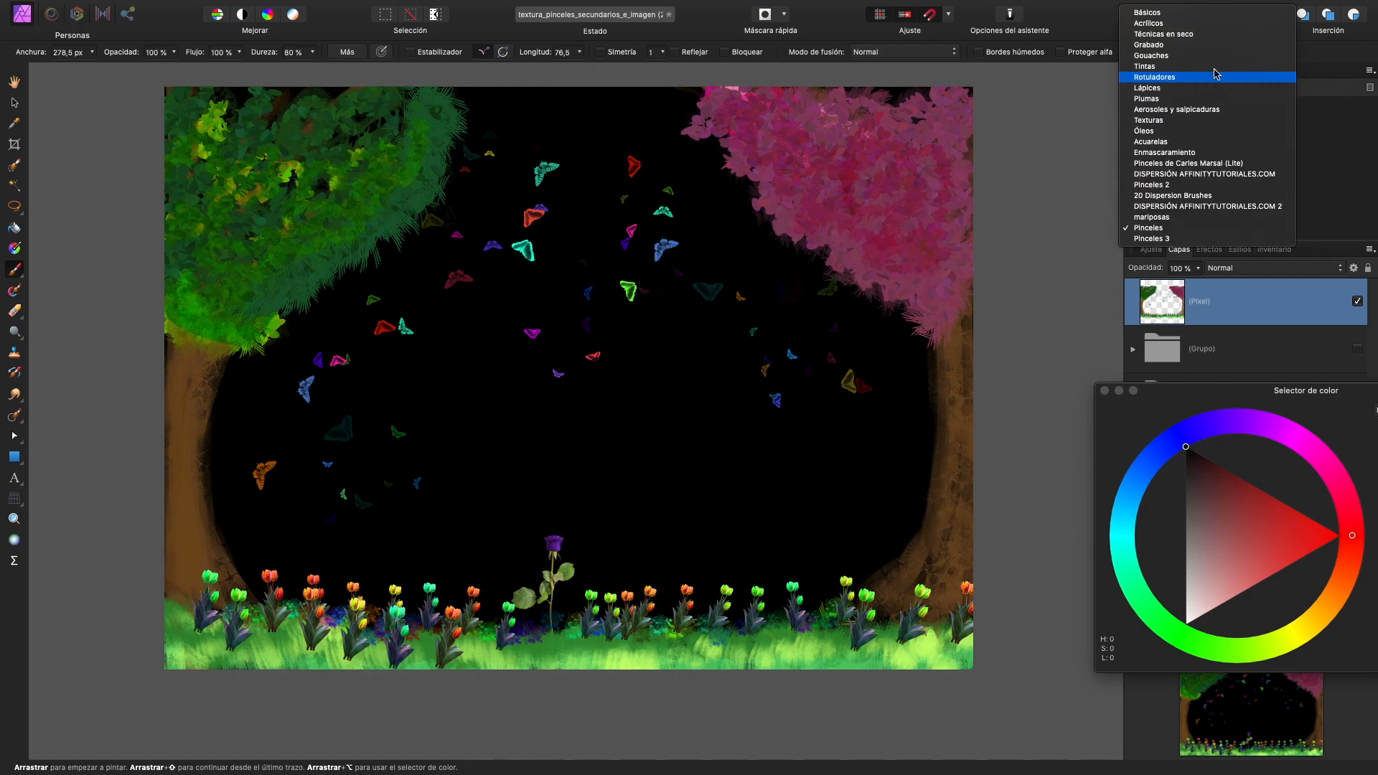
pyautogui.click(1217, 23)
pyautogui.scroll(1, 1235, 138)
pyautogui.rightClick(1197, 222)
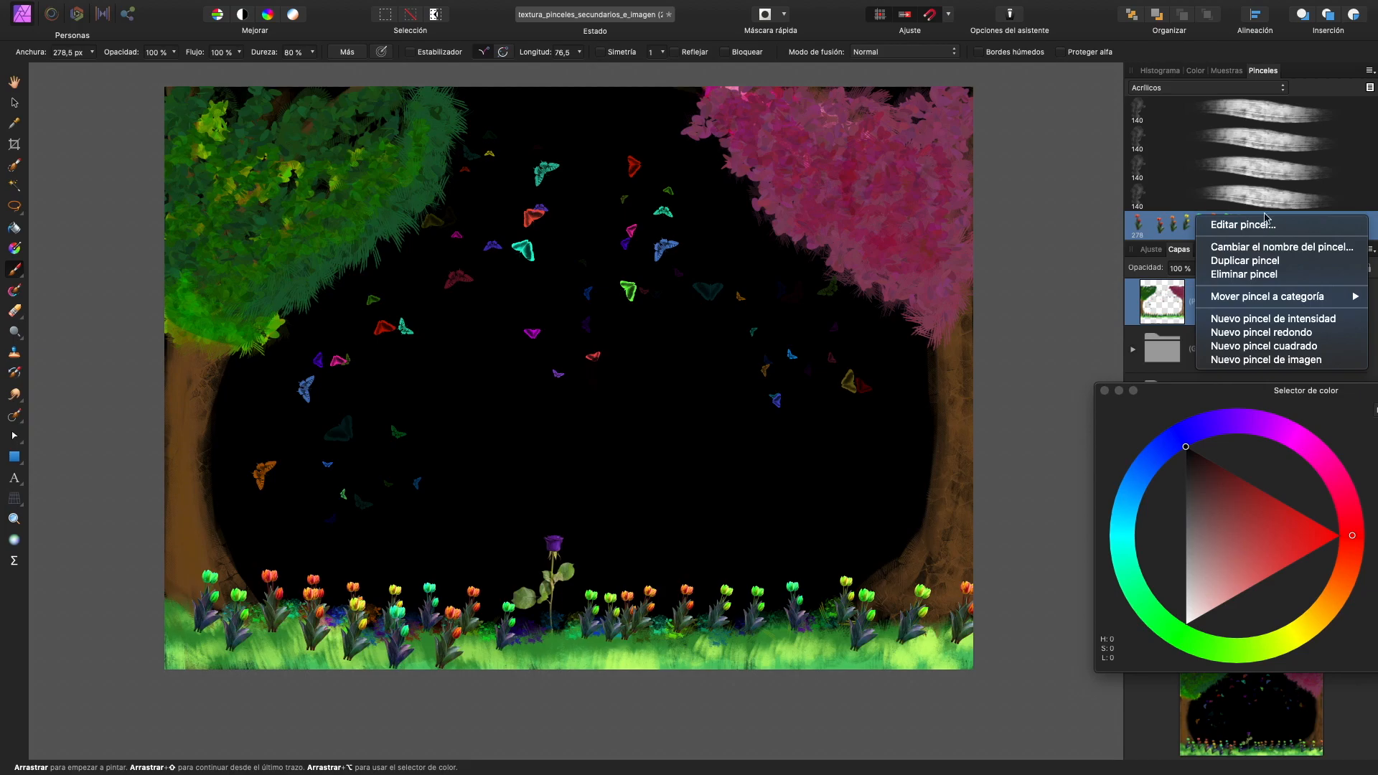
pyautogui.moveTo(1278, 300)
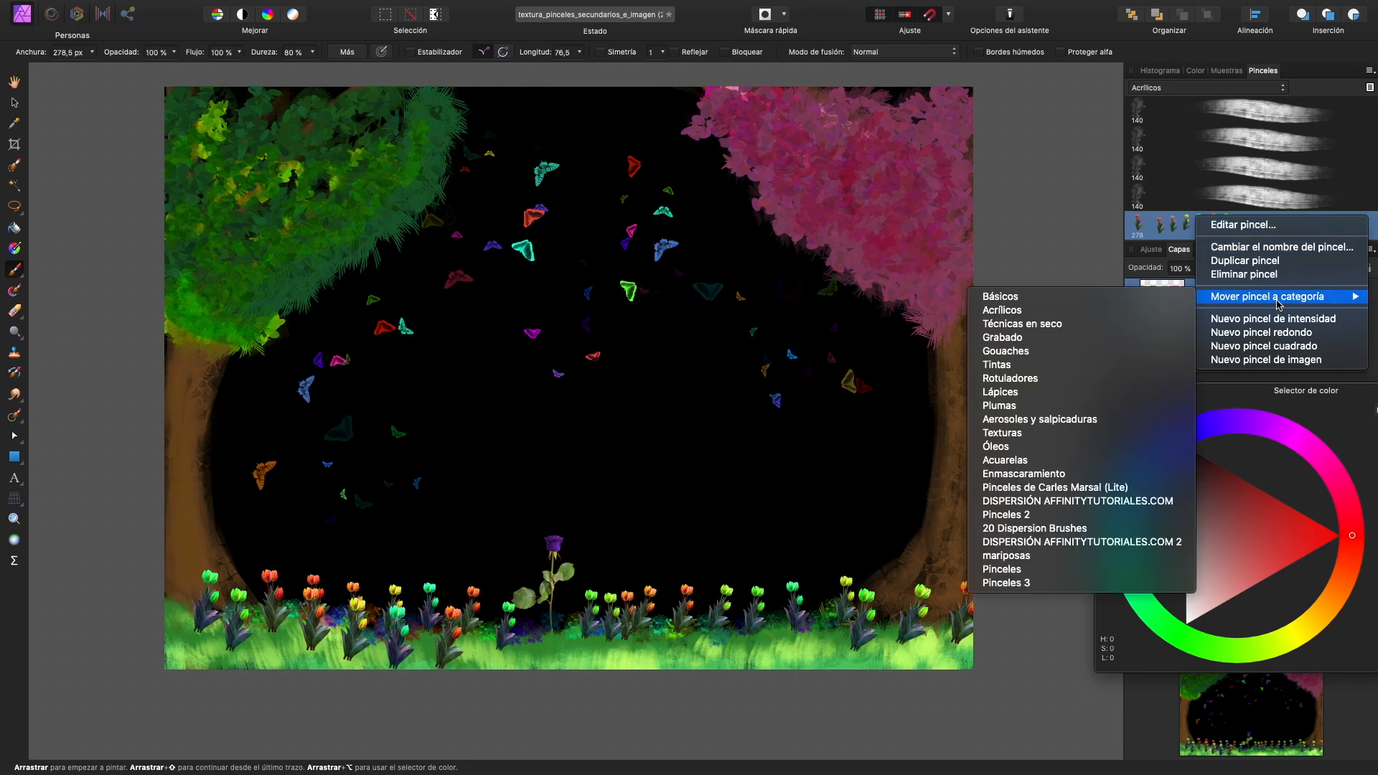
pyautogui.click(1038, 583)
# - Display the Pinceles 3 category and select the tulip brush in it
pyautogui.click(1213, 87)
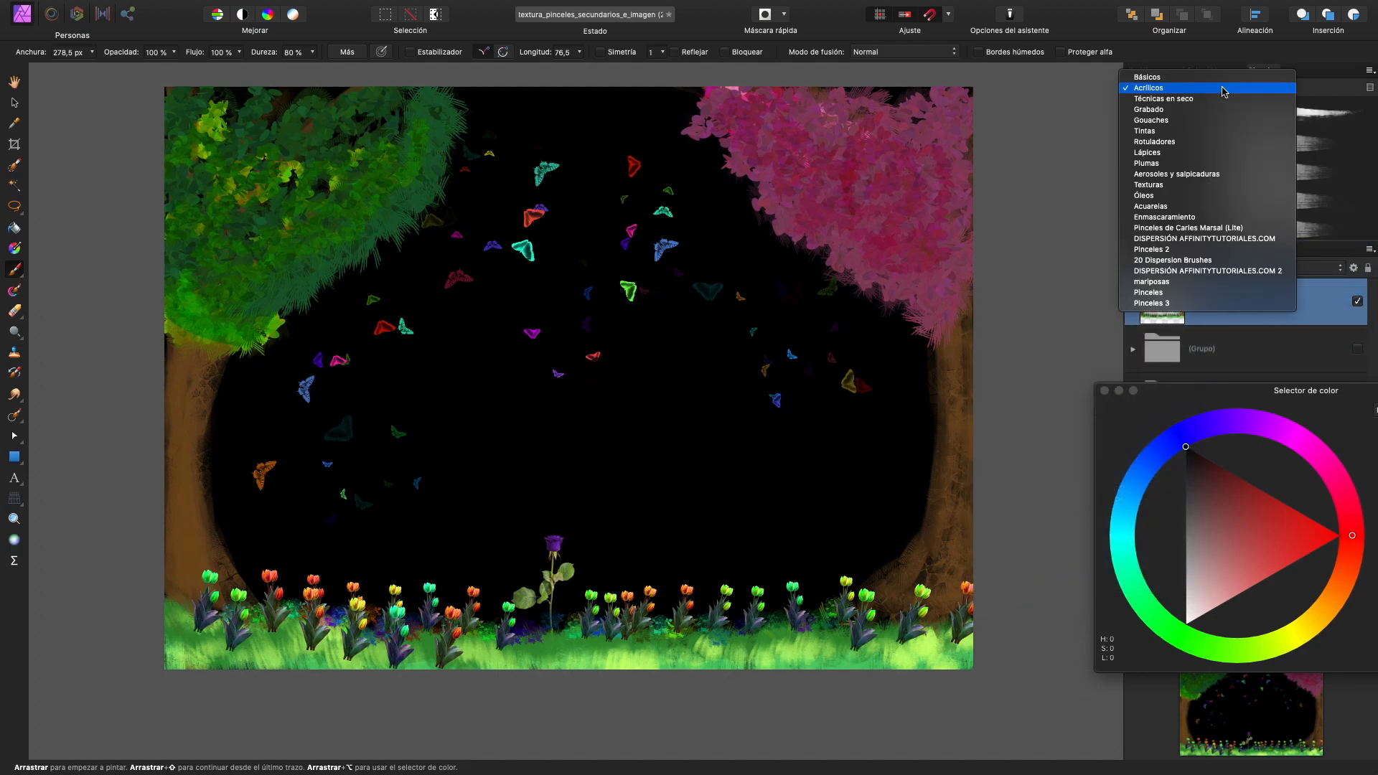
pyautogui.click(1186, 304)
pyautogui.click(1220, 113)
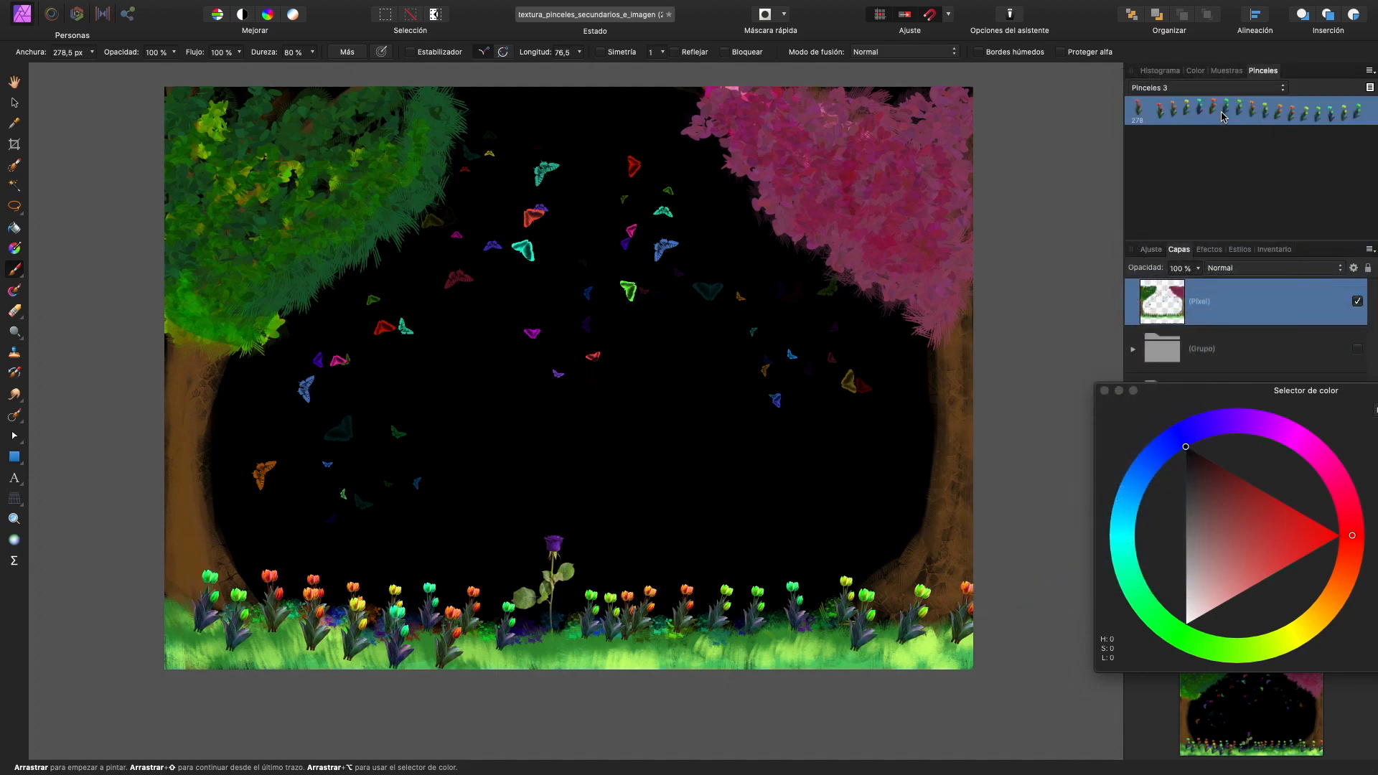
pyautogui.rightClick(1220, 113)
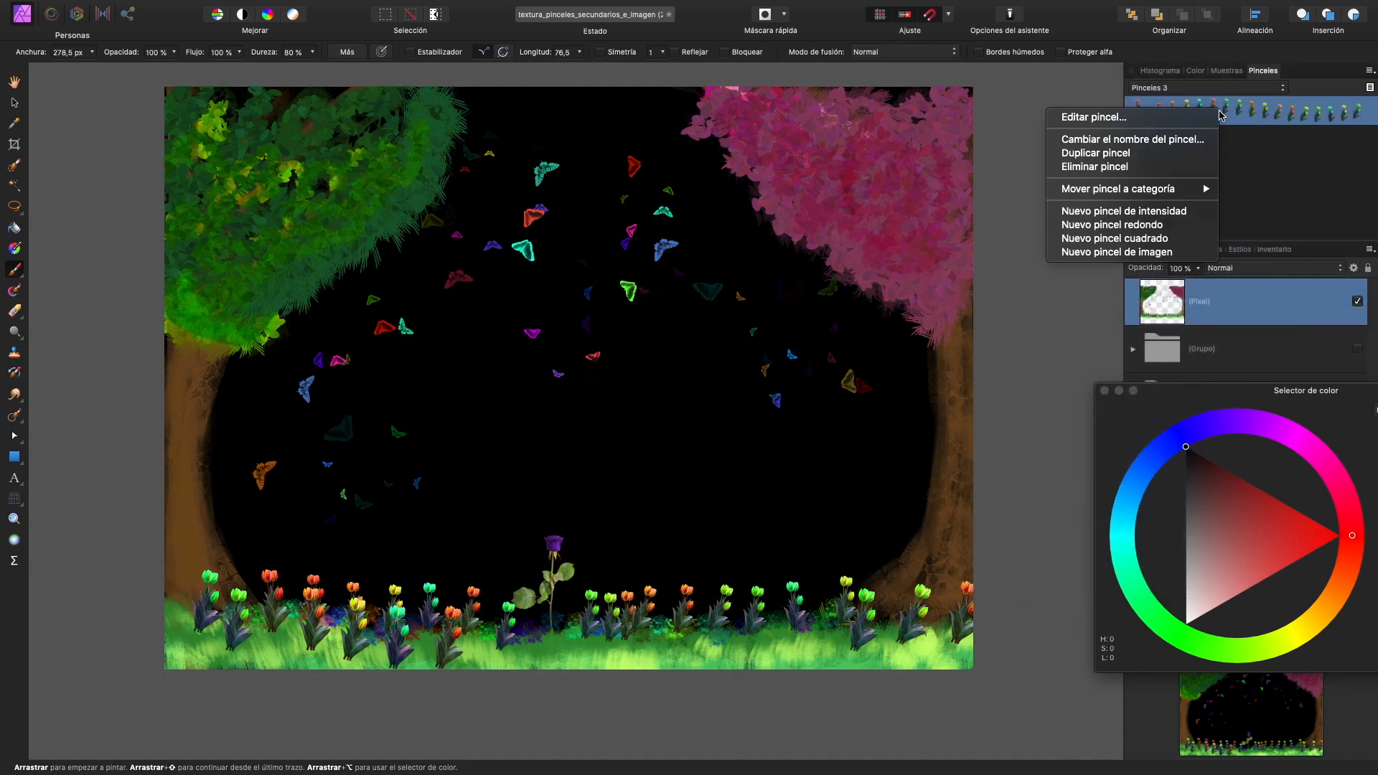
pyautogui.click(1331, 121)
pyautogui.click(1370, 88)
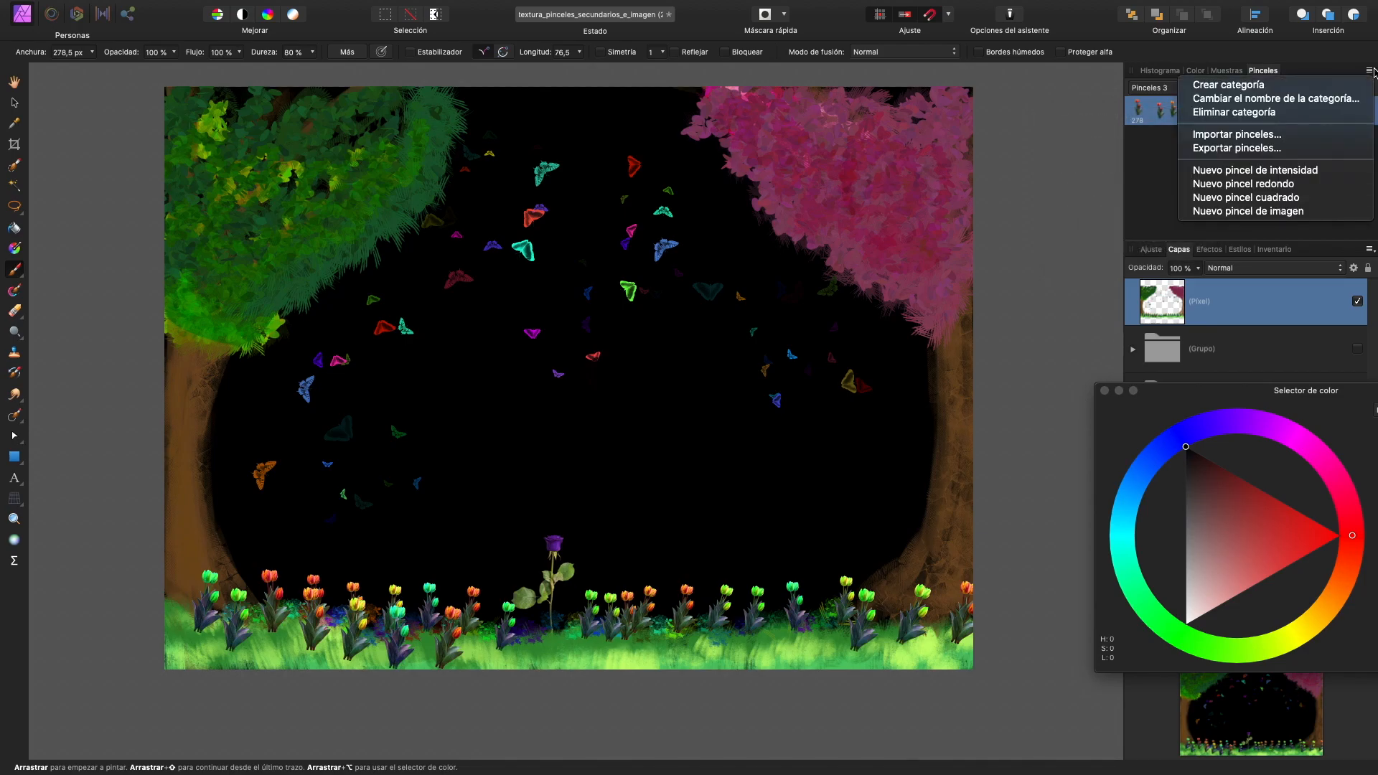
pyautogui.click(1149, 173)
# - Export the brushes of the Pinceles 3 category to the articles folder as "pinceles de flores.afbrushes"
pyautogui.click(1370, 71)
pyautogui.click(1306, 148)
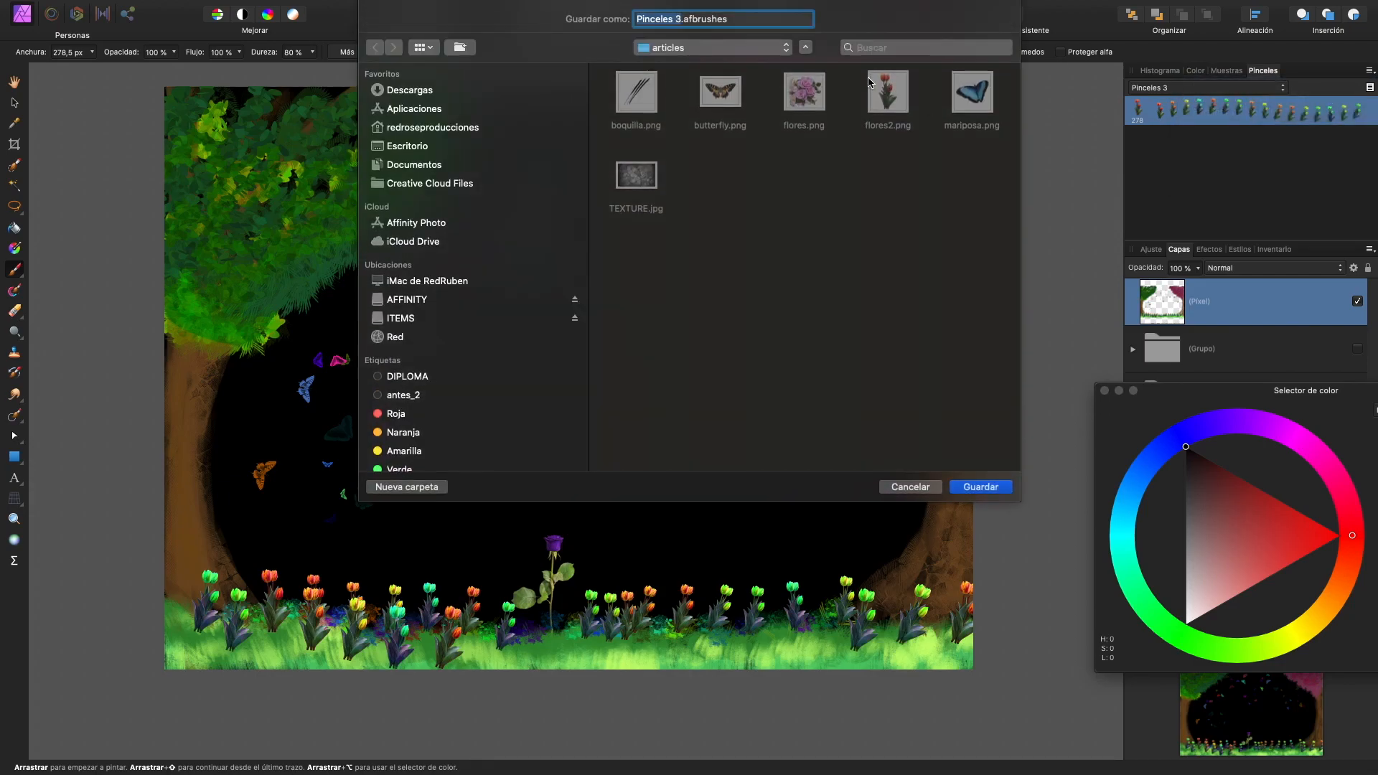
pyautogui.write('pibce')
pyautogui.press('BackSpace')
pyautogui.press('BackSpace')
pyautogui.press('BackSpace')
pyautogui.press('BackSpace')
pyautogui.write('pinceles de flores')
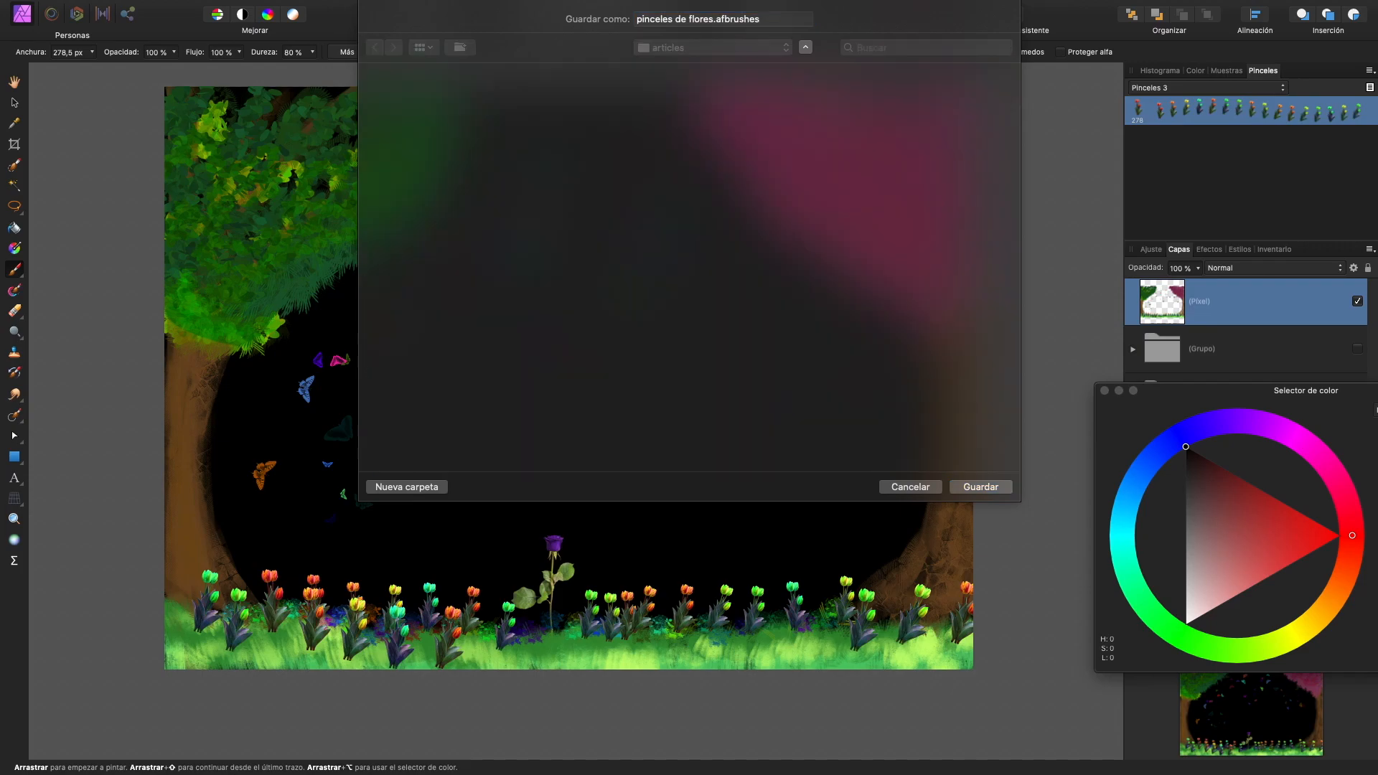
pyautogui.press('Return')
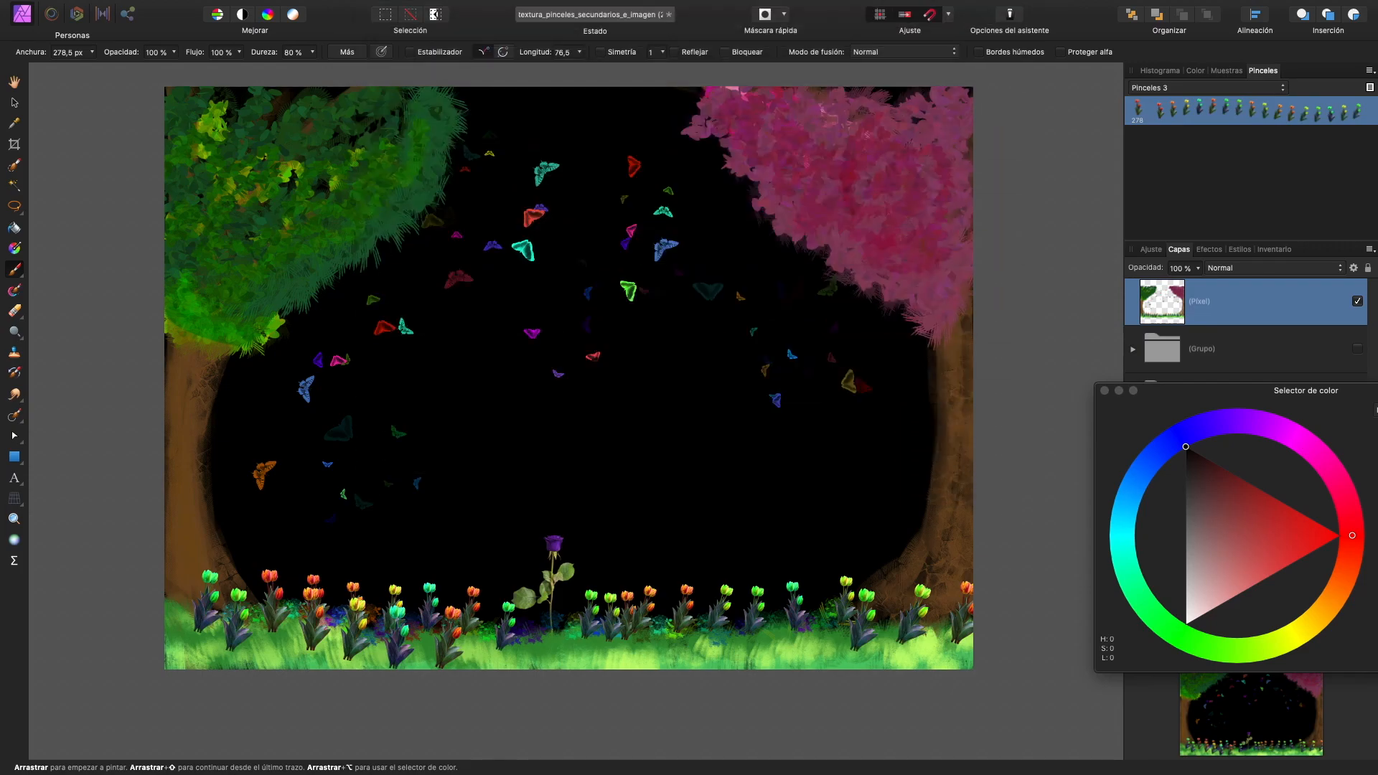